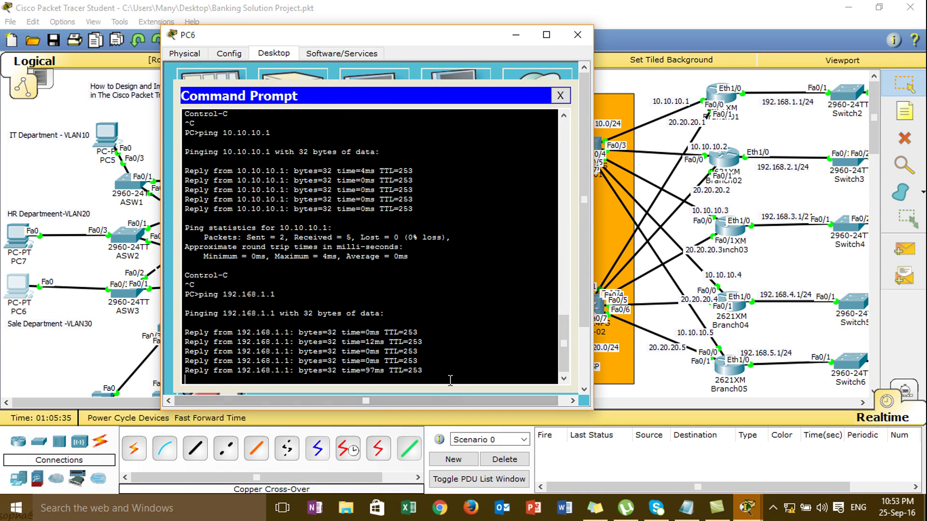
- Stop the running ping on PC6, ping 192.168.1.2, and compare the address with the labels beside the branch PCs
key("ctrl+c")
key("Up")
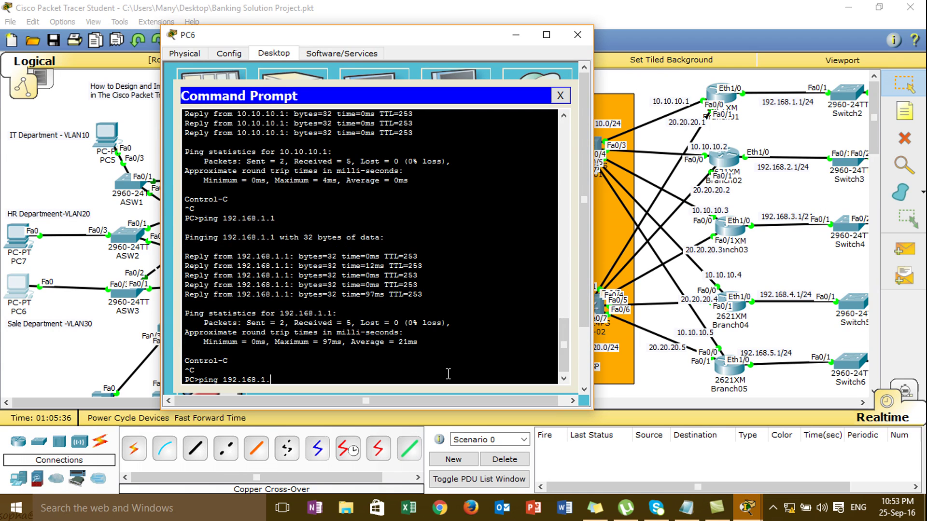
key("Return")
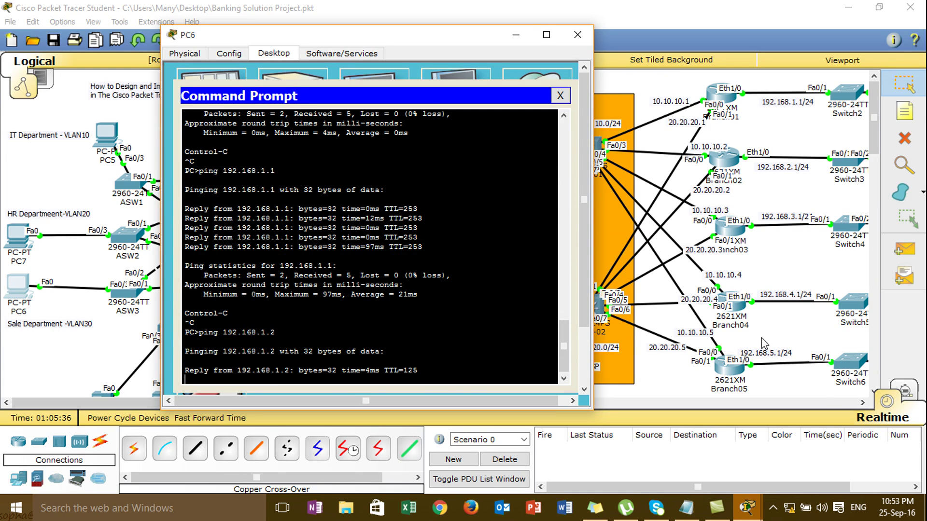
left_click(816, 360)
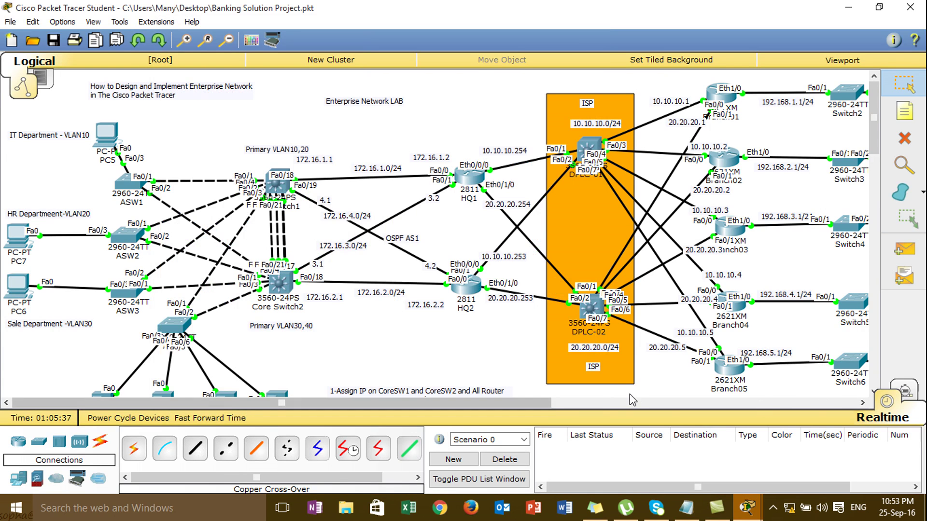
left_click_drag(523, 401, 633, 401)
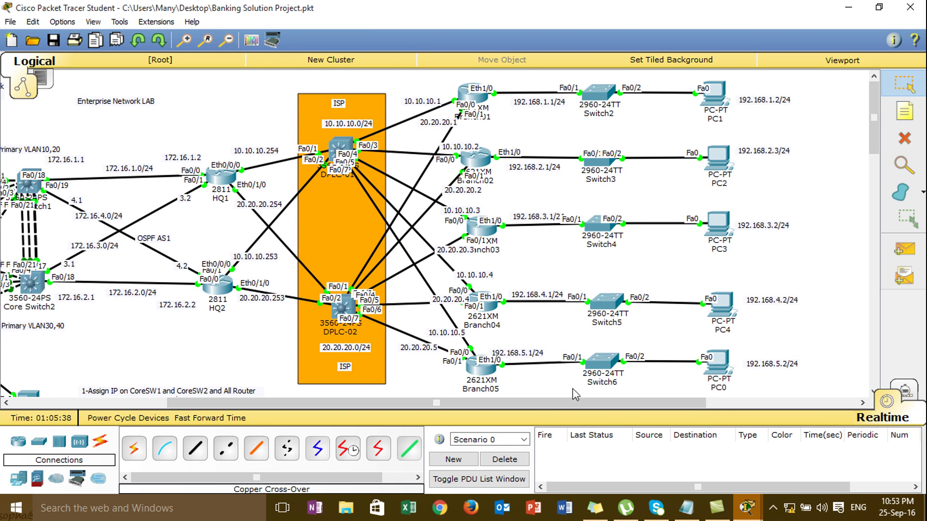
left_click_drag(558, 399, 403, 400)
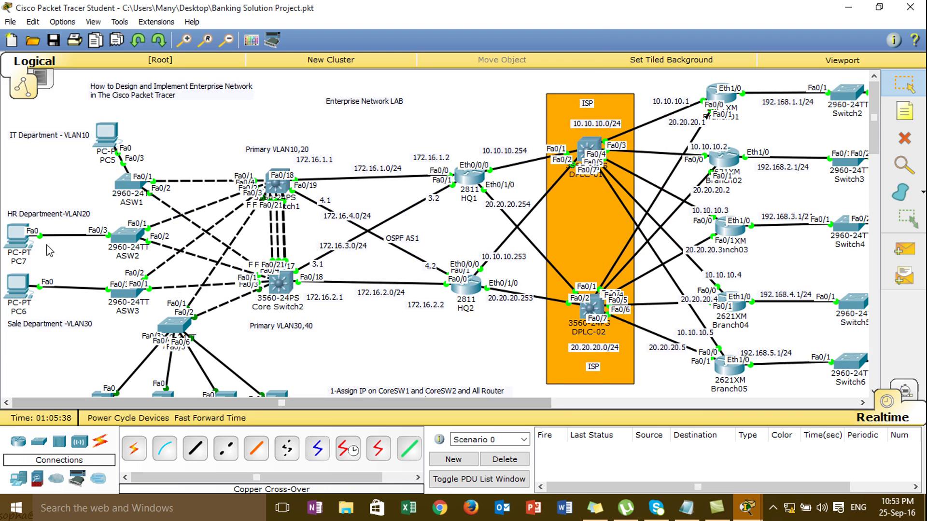
left_click(12, 293)
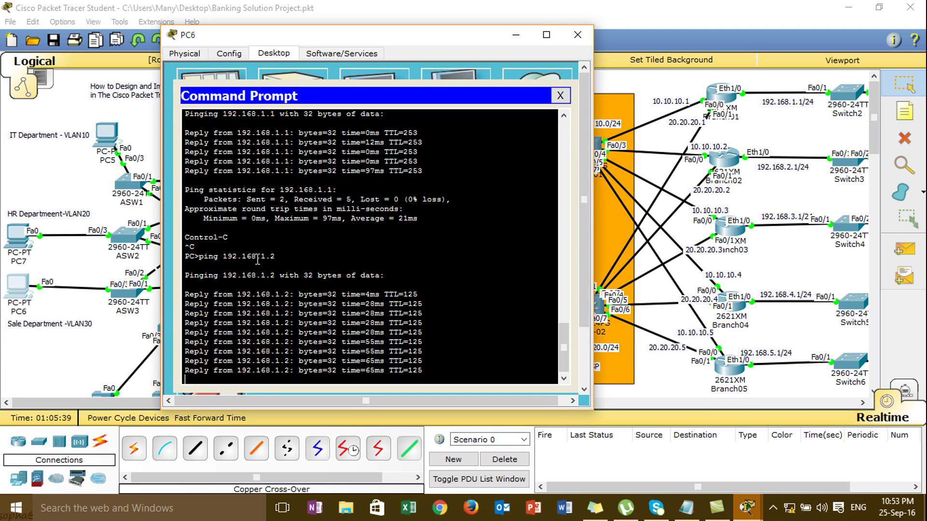
left_click(577, 35)
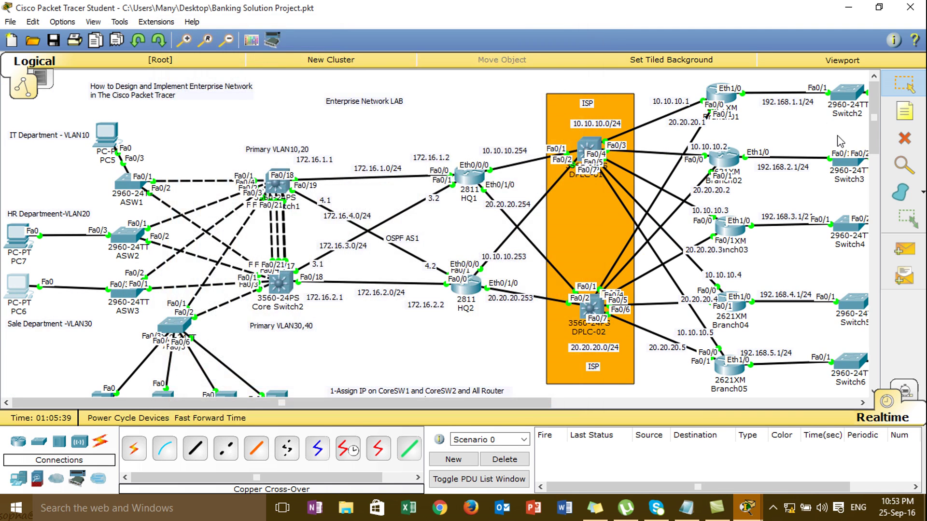
- Open the Mail Server's command prompt beside the topology and ping Core Switch1 at 172.16.1.1
left_click_drag(876, 112, 875, 131)
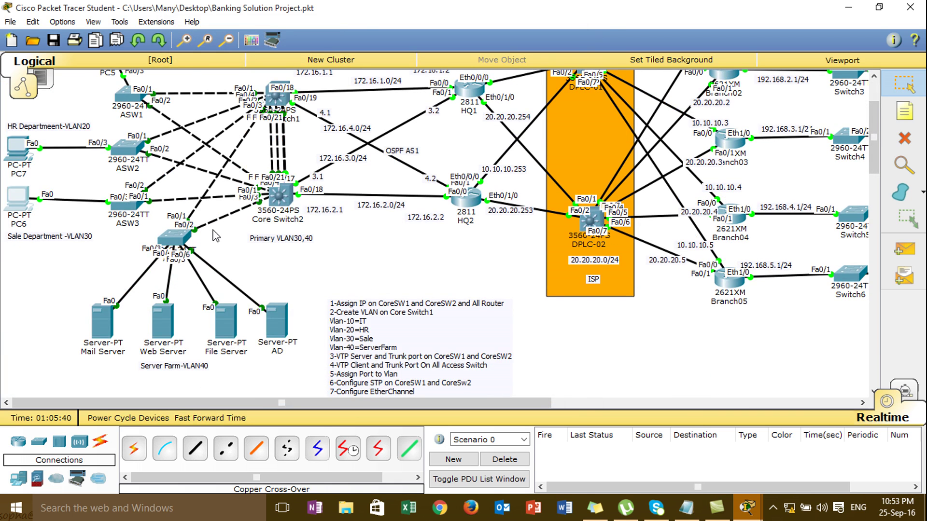
left_click(99, 326)
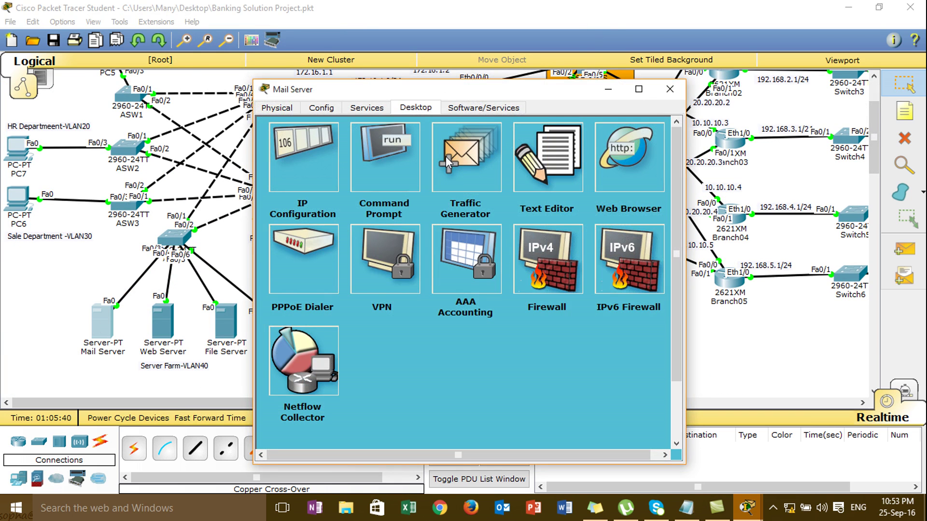
left_click_drag(874, 138, 871, 118)
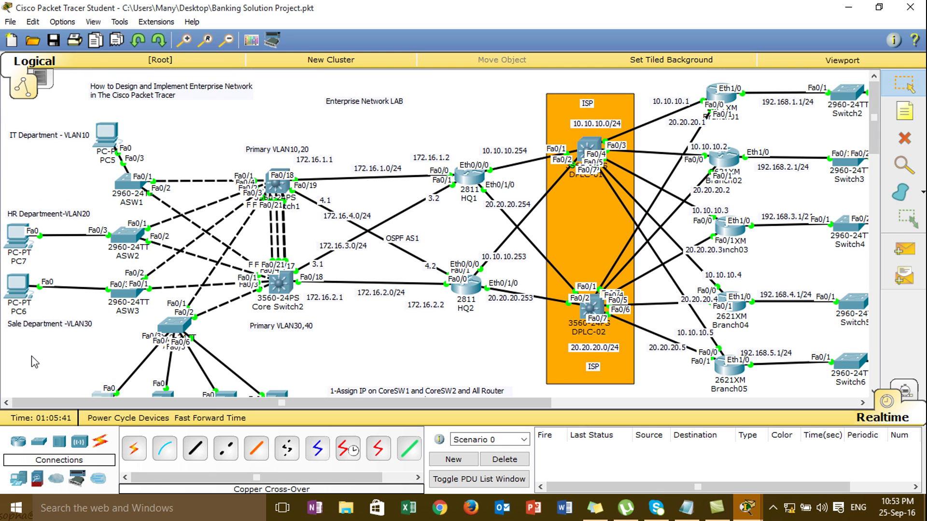
left_click(107, 397)
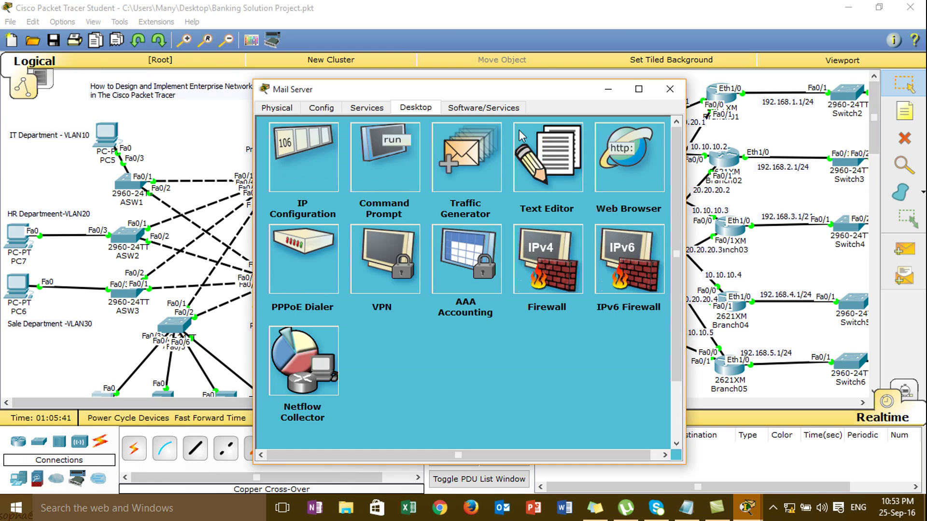
left_click_drag(509, 89, 812, 51)
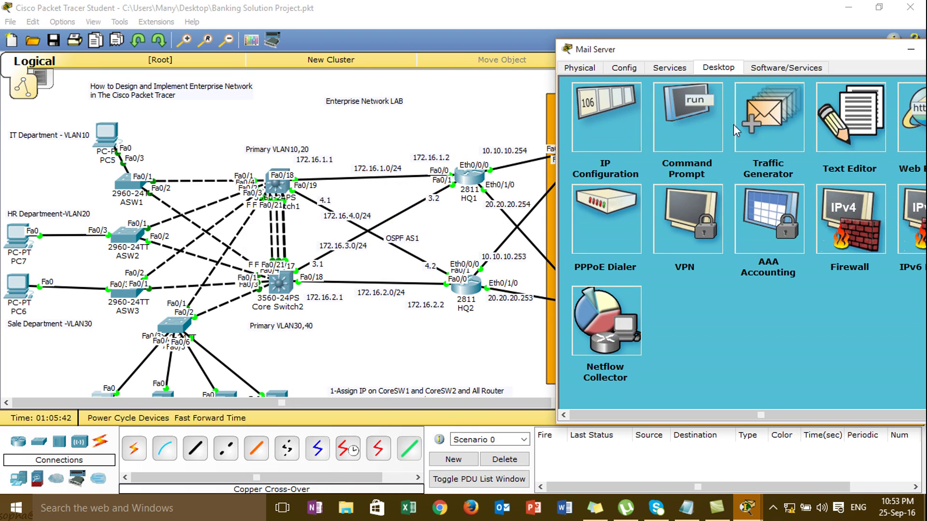
left_click(689, 116)
type("ping 1")
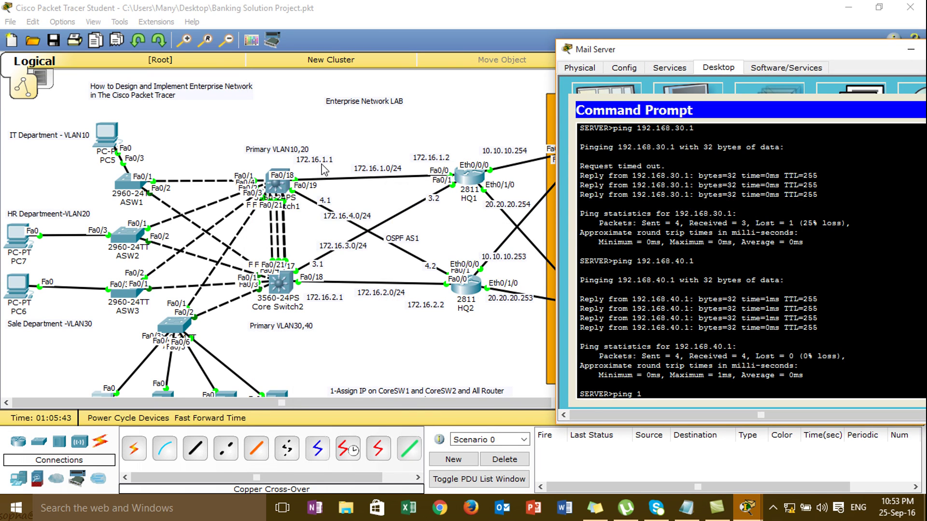
type("72.16.1.1")
key("Return")
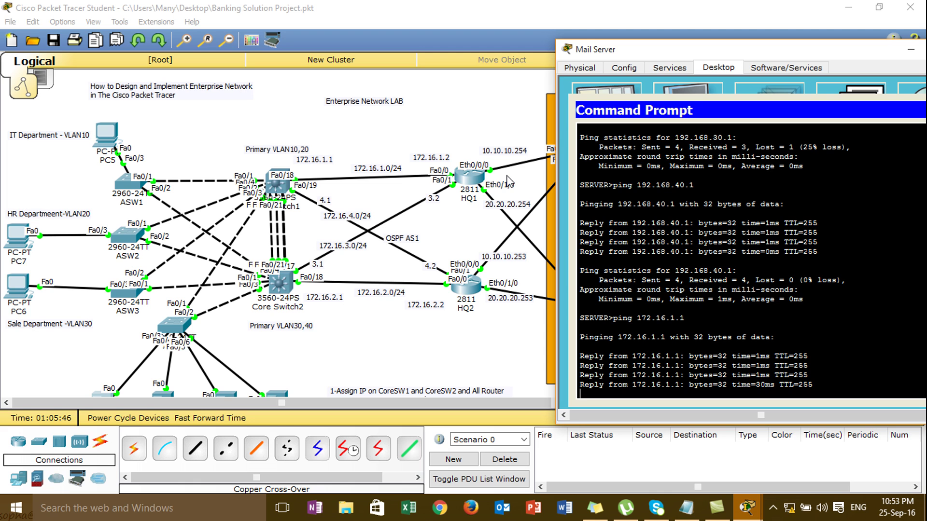
- Stop the running ping on the Mail Server and ping HQ1 at 172.16.1.2
key("ctrl+c")
key("Up")
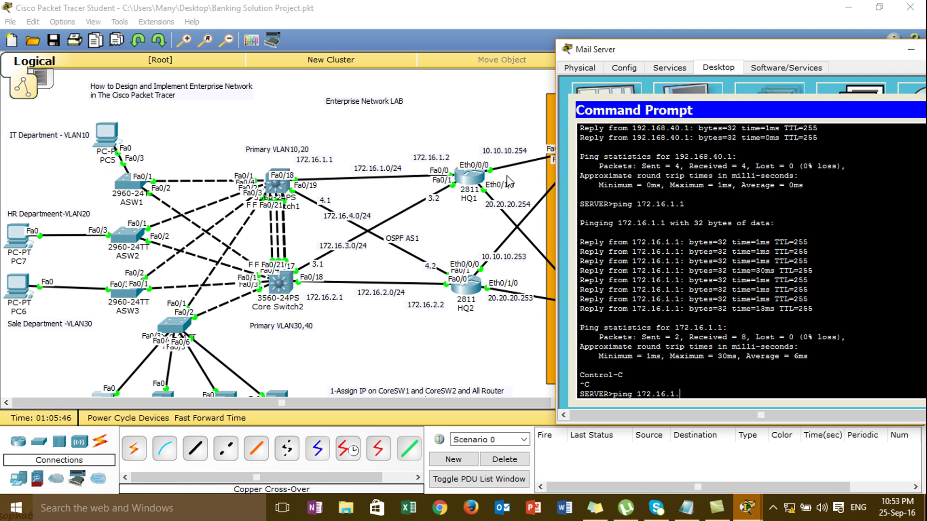
key("Return")
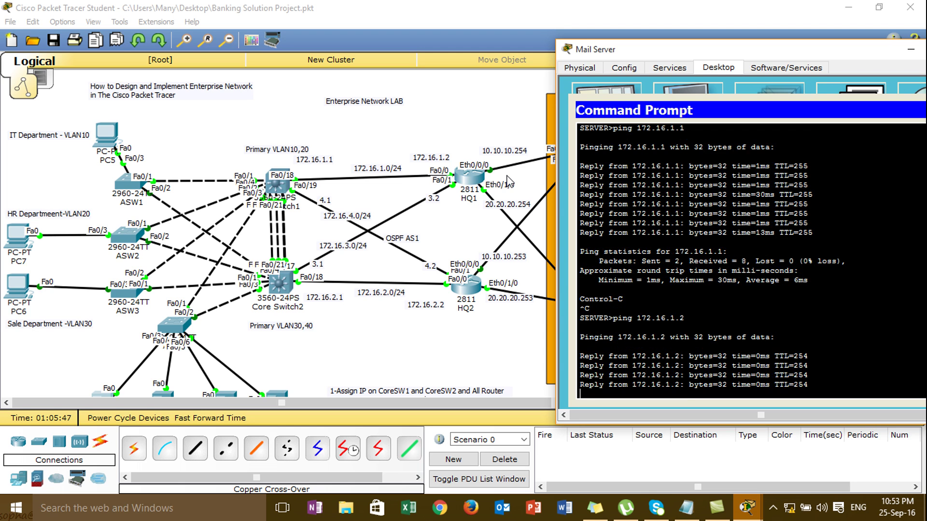
- Interrupt the ping to 172.16.1.2 and ping HQ1's ISP-facing address 10.10.10.254 from the Mail Server
key("ctrl+c")
key("Up")
key("BackSpace")
key("BackSpace")
key("BackSpace")
key("BackSpace")
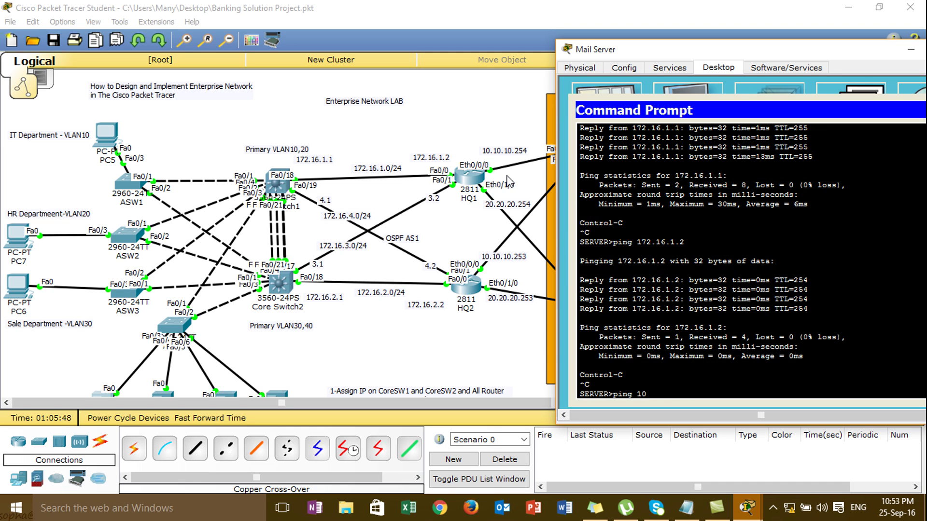
type("0.10.10.")
key("Return")
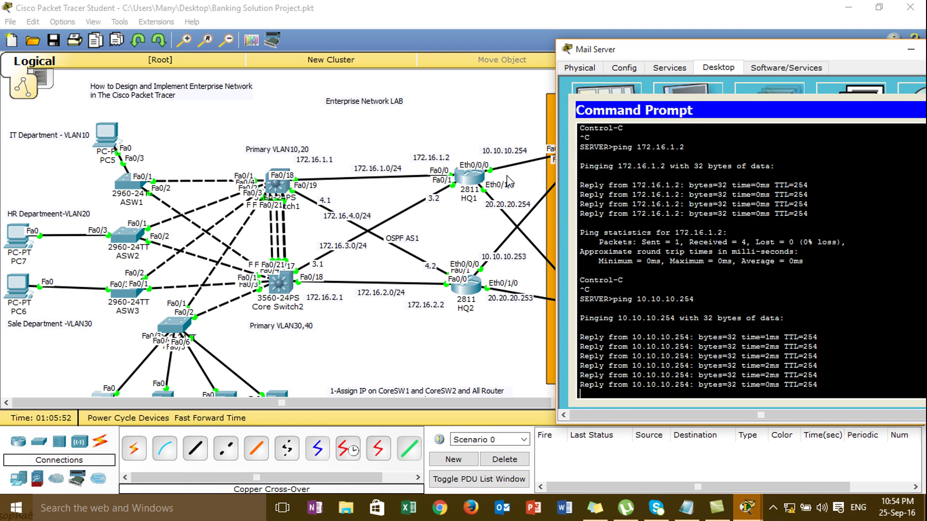
- Interrupt the ping to 10.10.10.254 and ping the first branch router at 10.10.10.1 from the Mail Server
key("ctrl+c")
key("Up")
key("BackSpace")
key("BackSpace")
key("BackSpace")
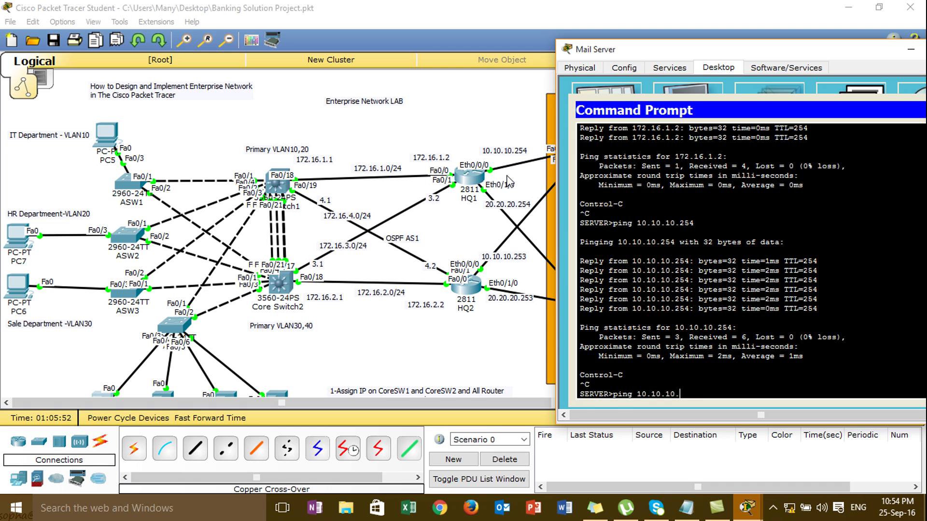
type("1")
key("Return")
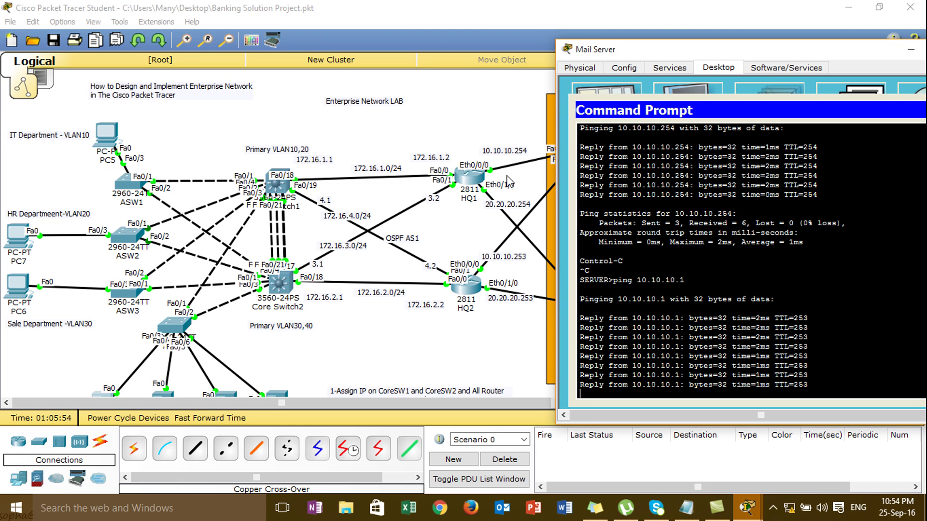
- Interrupt the current ping and ping the first branch's LAN gateway 192.168.1.1 from the Mail Server
key("ctrl+c")
key("Up")
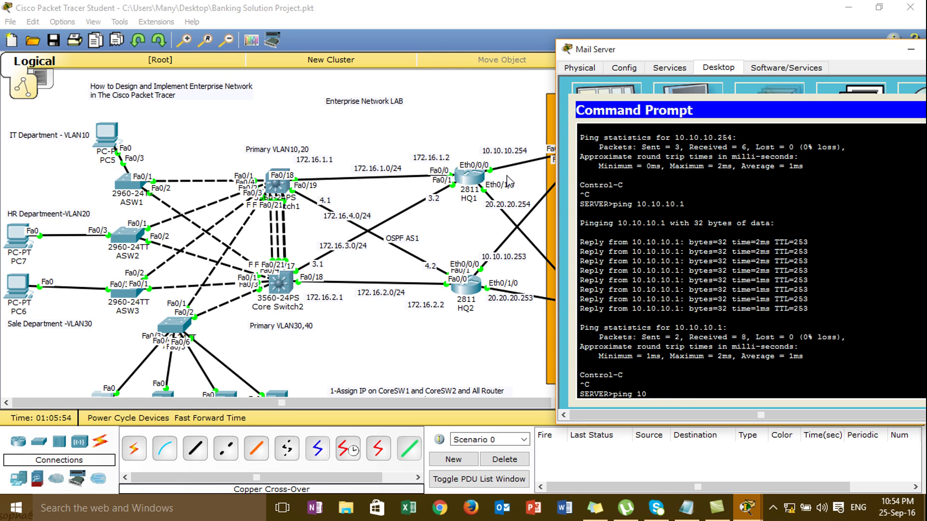
type("192.168.1.1")
key("Return")
left_click_drag(613, 54, 236, 55)
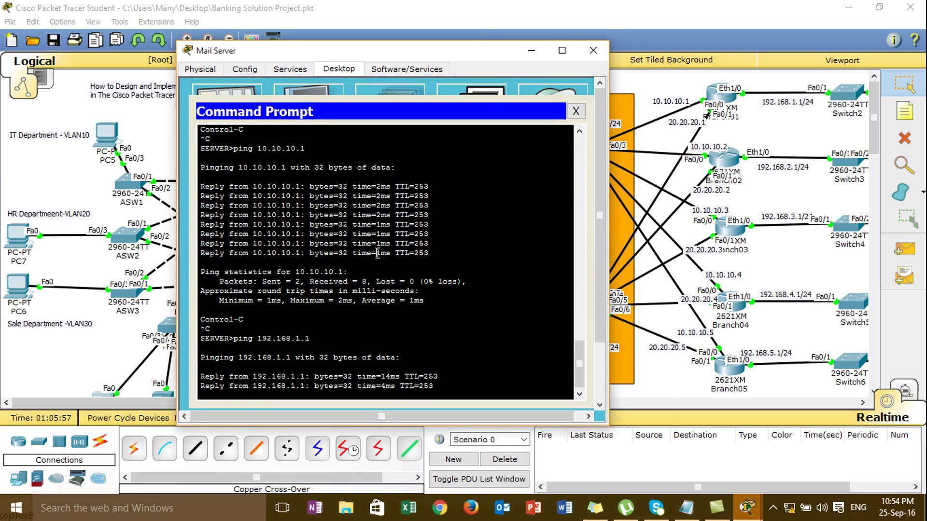
- Ping PC1 at 192.168.1.2 from the Mail Server in place of the running ping, and close the server window
key("ctrl+c")
key("Up")
key("BackSpace")
key("Return")
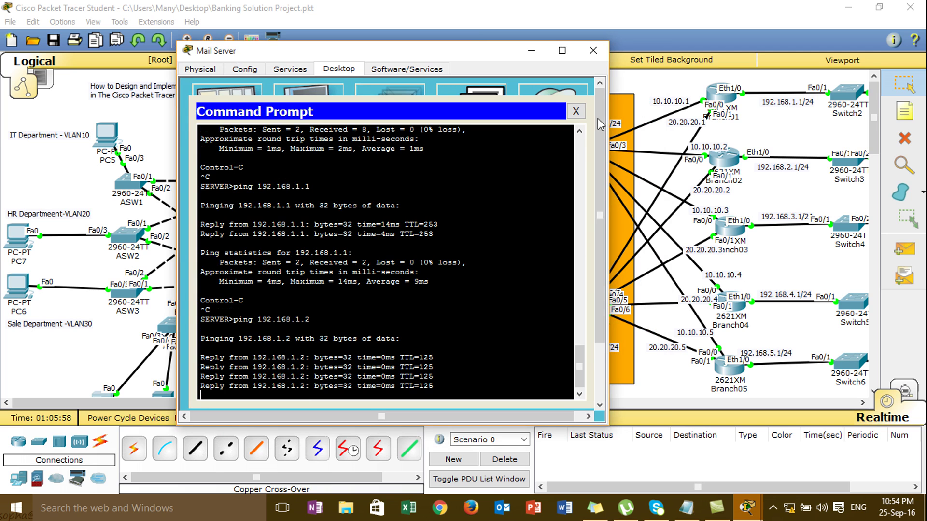
left_click(593, 50)
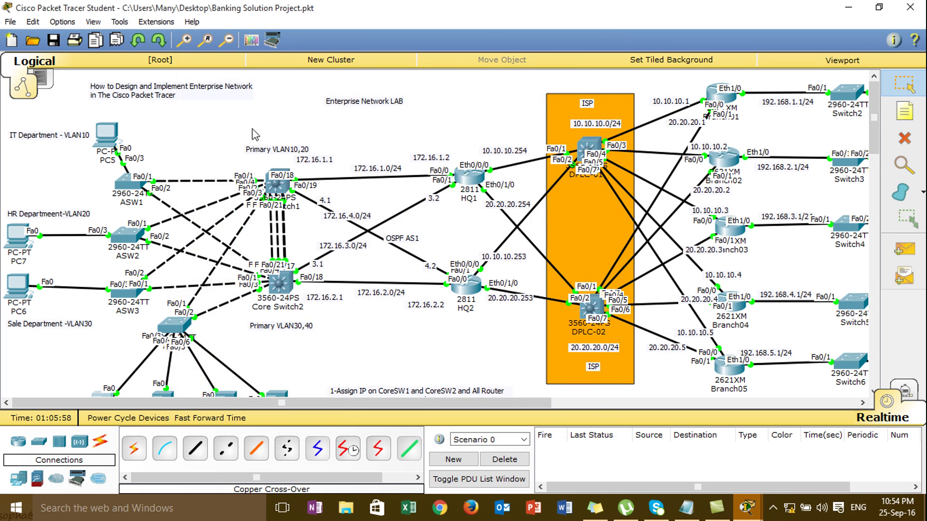
- Open the command prompt of PC5 in the IT department and ping 192.168.2.1
left_click(107, 134)
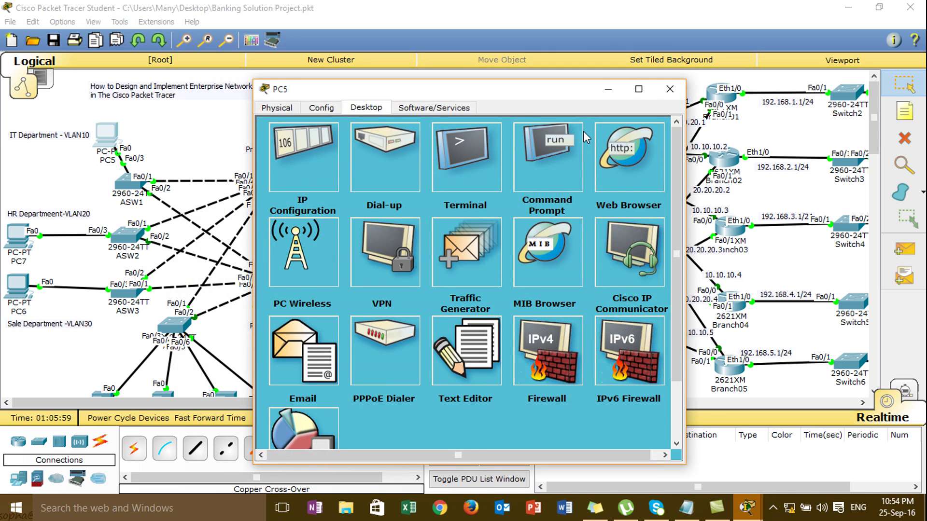
left_click_drag(517, 90, 423, 49)
left_click(451, 108)
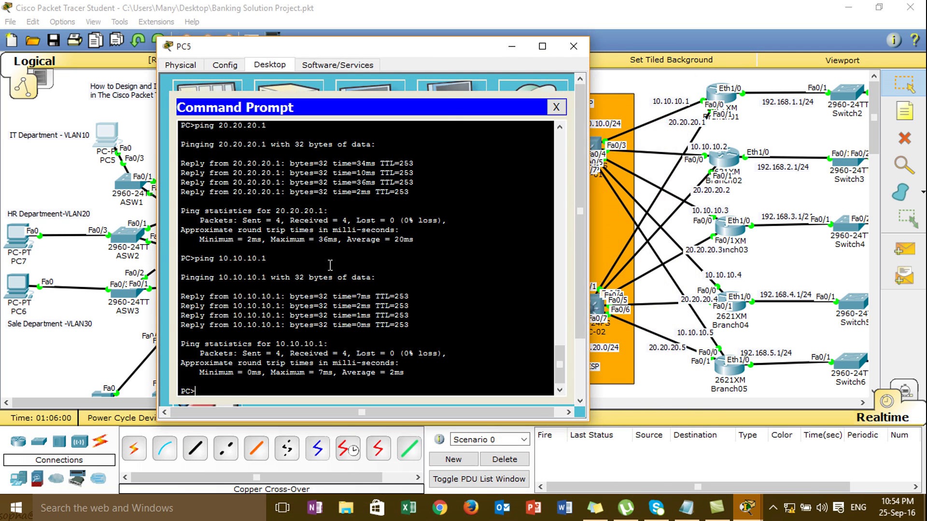
type("ping 192.168.2.1")
key("Return")
- Stop the ping to 192.168.2.1 on PC5 and ping 192.168.2.2
key("ctrl+c")
key("Up")
key("BackSpace")
type("2")
key("Return")
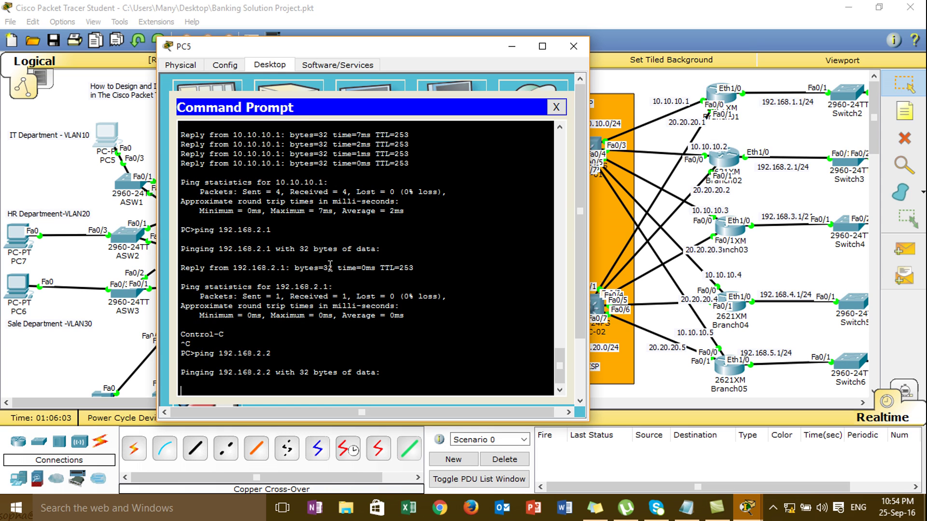
- Change the static IP address of PC2 to 192.168.2.2 in its IP configuration and close its window
left_click(750, 178)
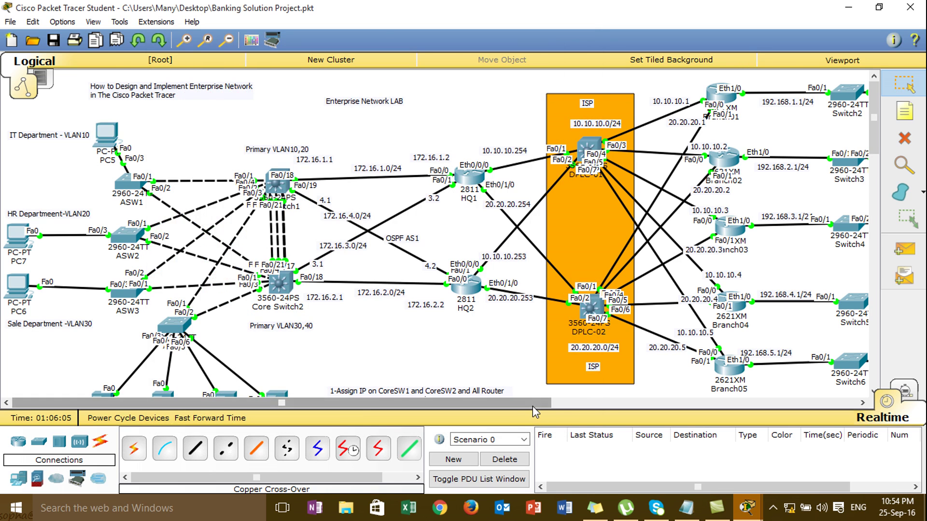
left_click_drag(532, 407, 671, 398)
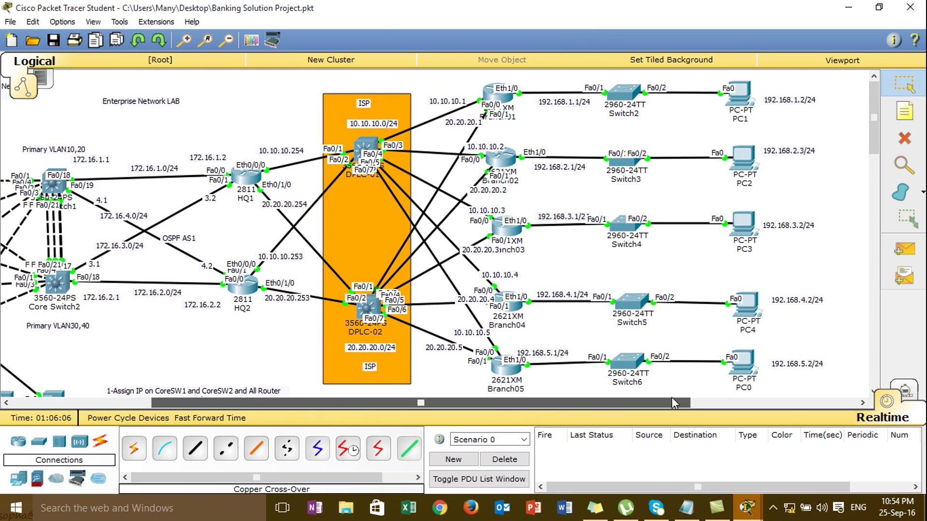
left_click(744, 160)
left_click(314, 164)
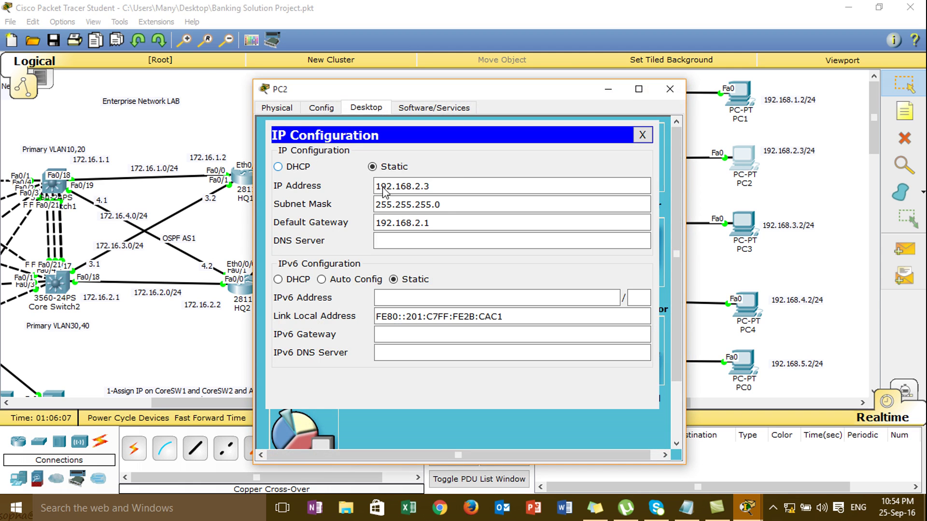
key("BackSpace")
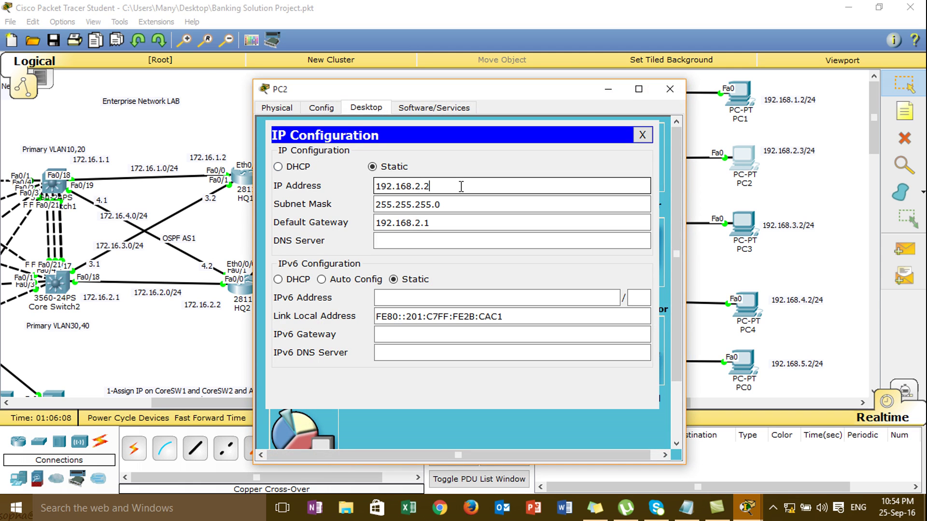
left_click(642, 134)
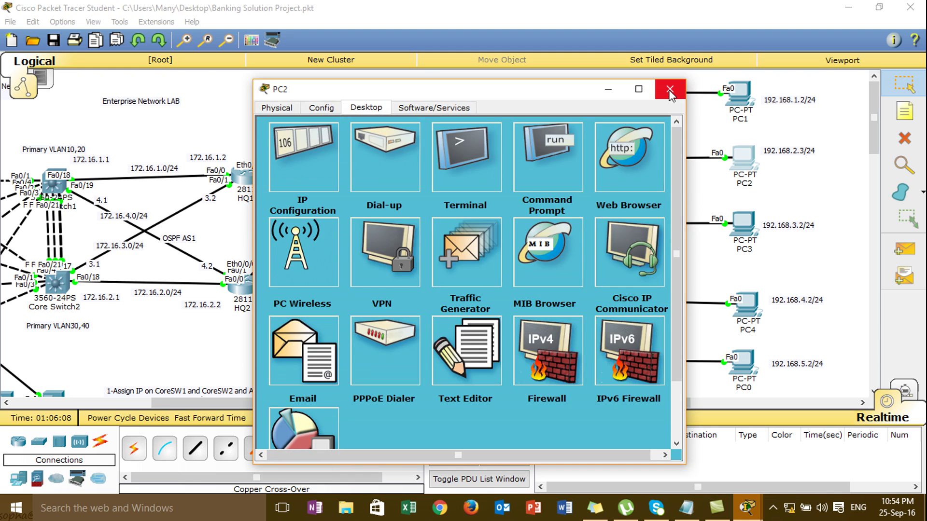
left_click(670, 90)
- Correct the address label beside PC2 to 192.168.2.2/24
left_click(800, 154)
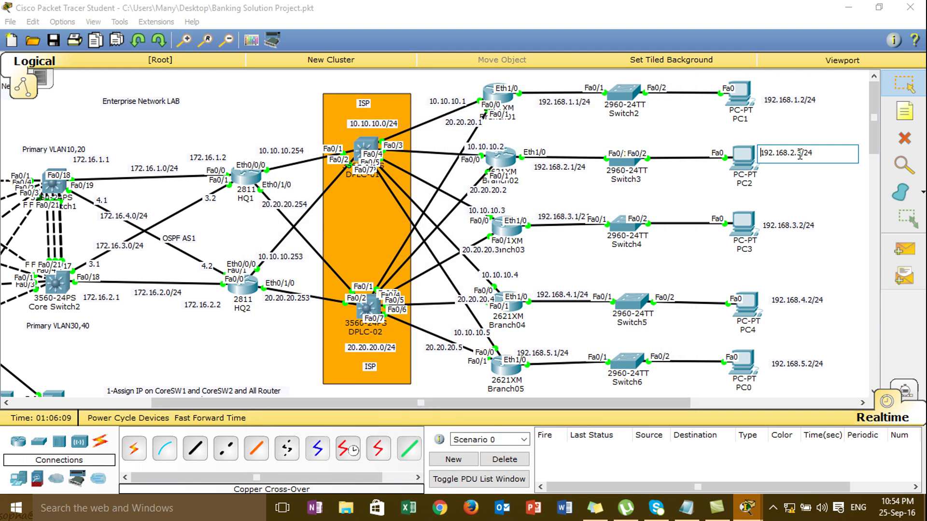
key("BackSpace")
type("2")
- Return to PC5's command prompt, stop the running ping and ping 192.168.2.2 again
left_click_drag(473, 403, 169, 387)
left_click(107, 132)
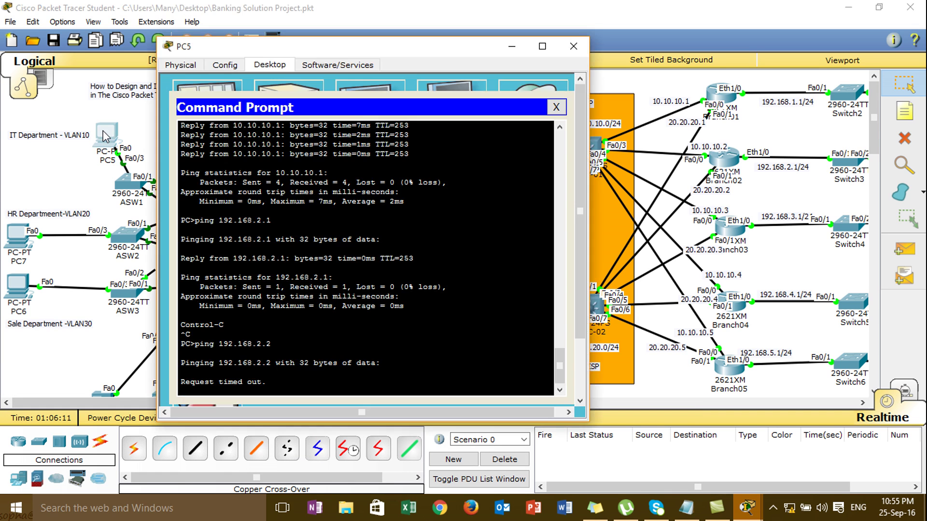
left_click_drag(352, 286, 346, 297)
key("ctrl+c")
key("Up")
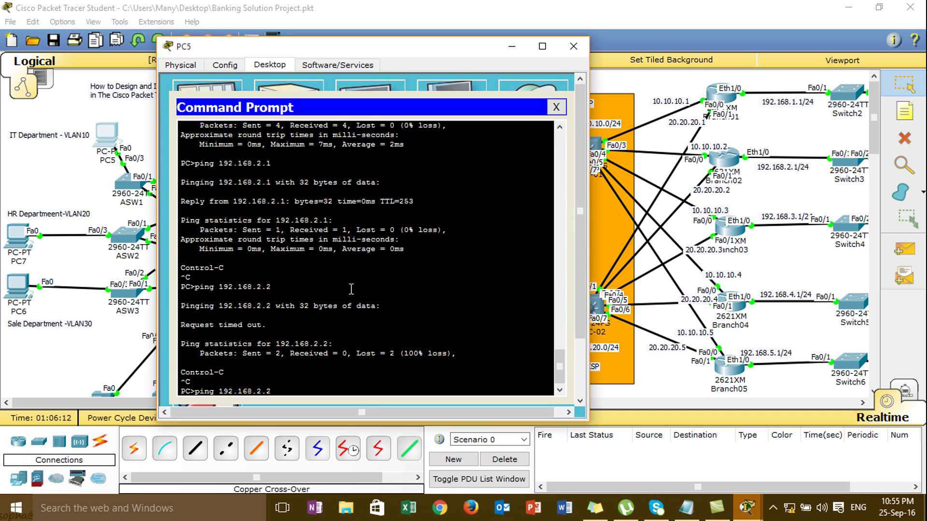
key("Return")
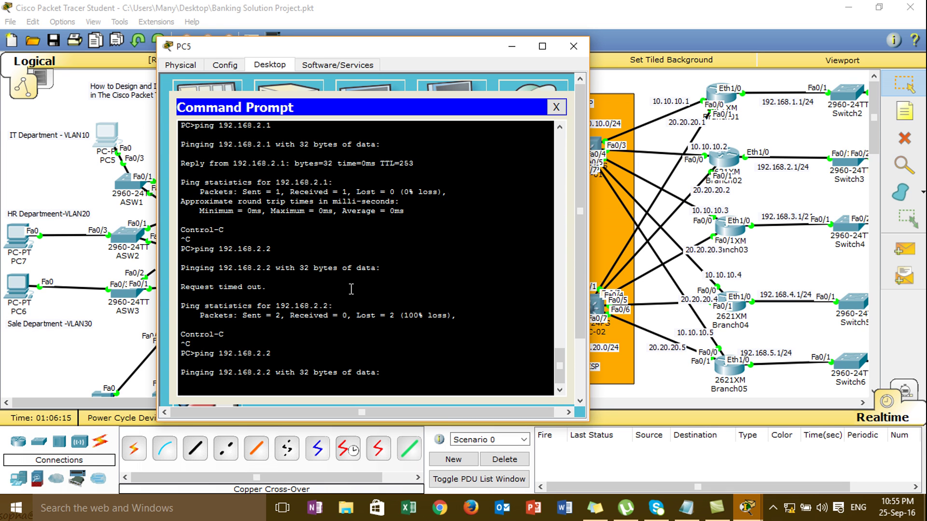
- Stop the ping to 192.168.2.2 on PC5, ping the gateway 192.168.2.1 and close the PC5 window
key("ctrl+c")
key("Up")
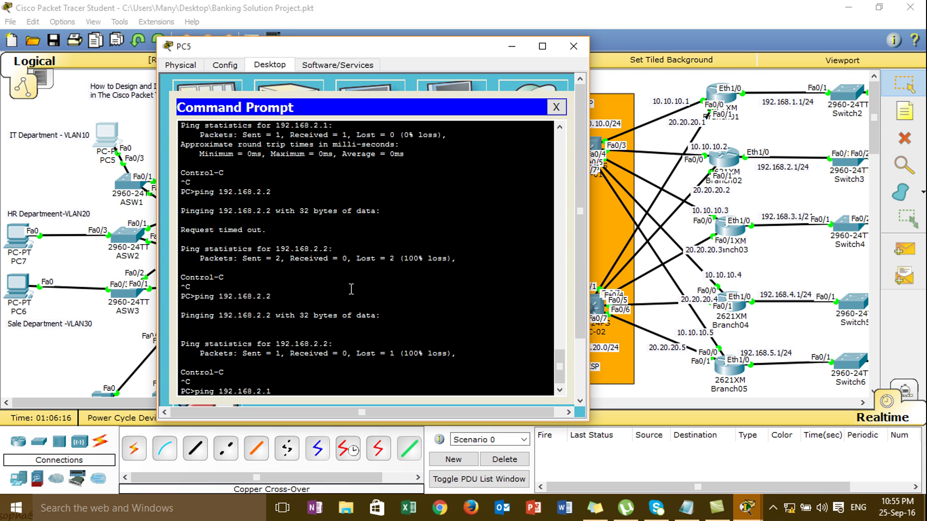
type("1")
key("Return")
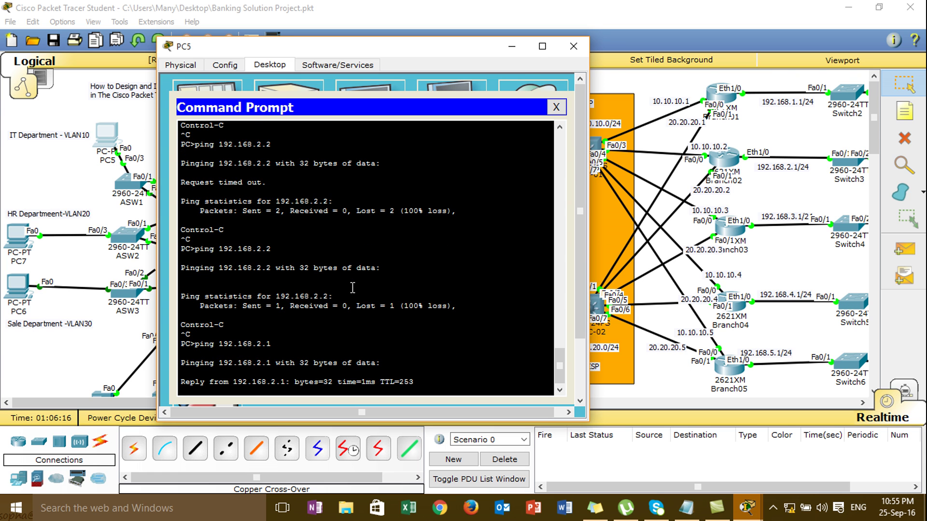
left_click(574, 46)
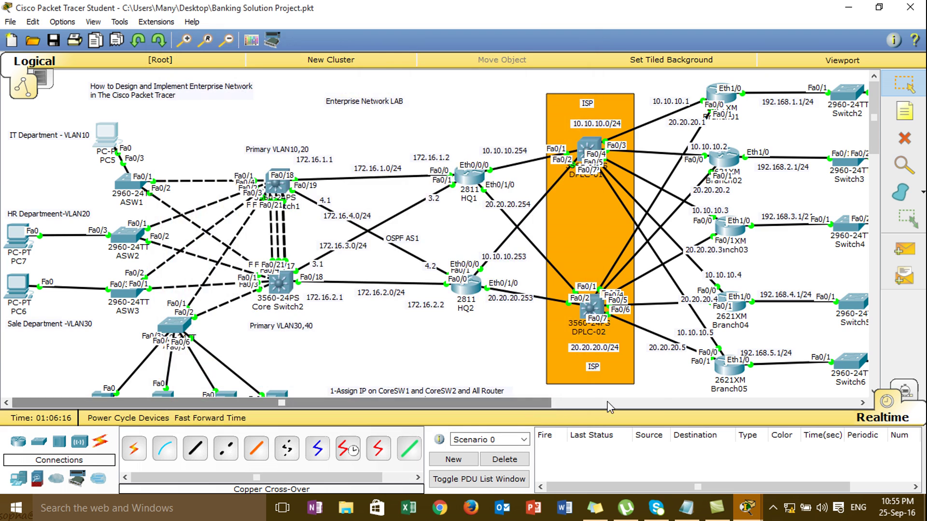
- Check the static IP address in PC2's IP configuration and close its window
left_click_drag(534, 403, 659, 404)
left_click(760, 157)
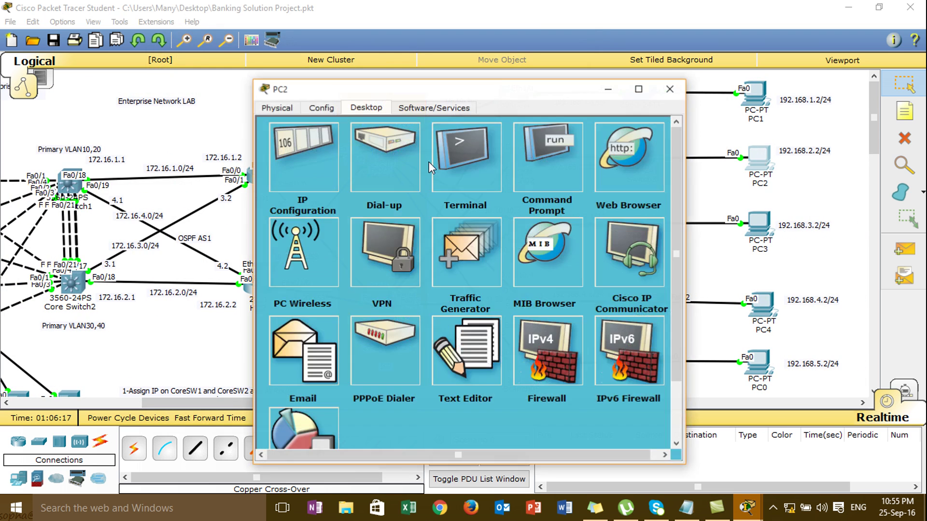
left_click(317, 151)
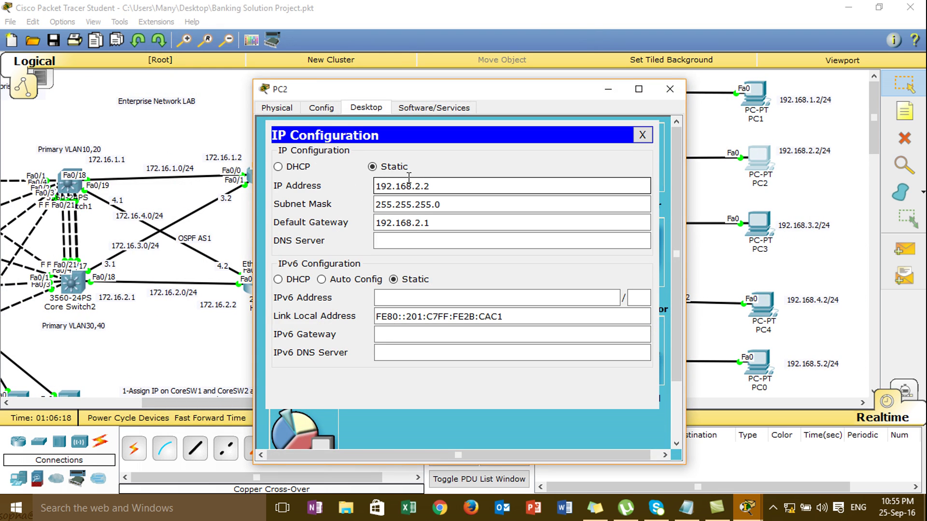
left_click_drag(375, 187, 452, 197)
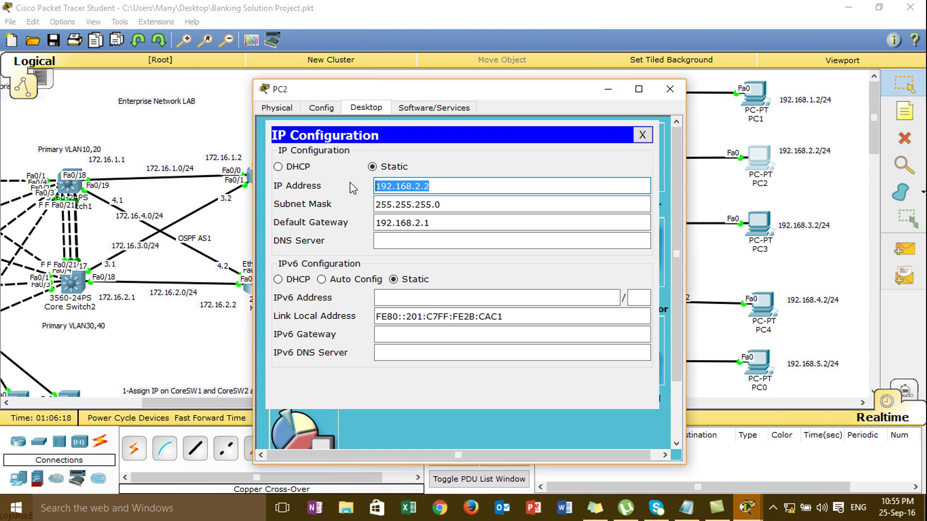
left_click(451, 198)
left_click(670, 89)
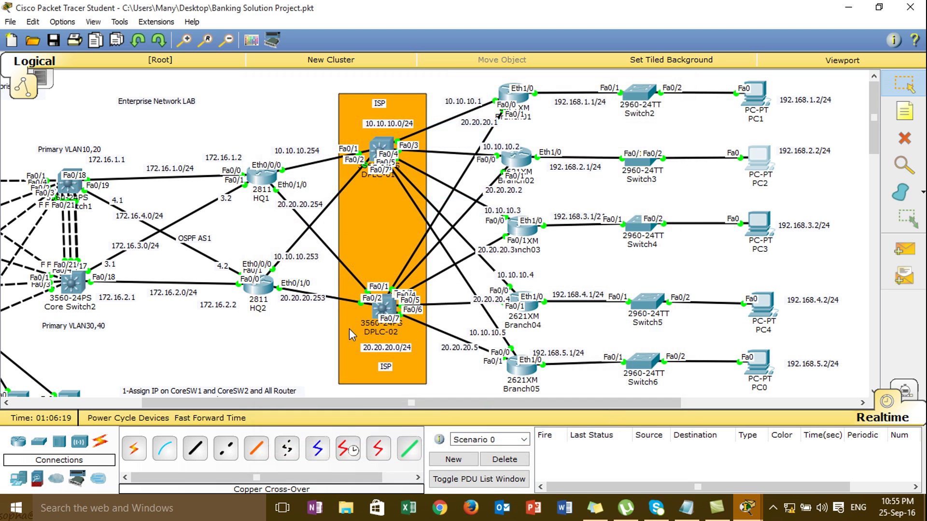
- Open PC5's command prompt, ping 192.168.2.2 and close the PC5 window
left_click_drag(361, 404, 230, 404)
left_click(111, 134)
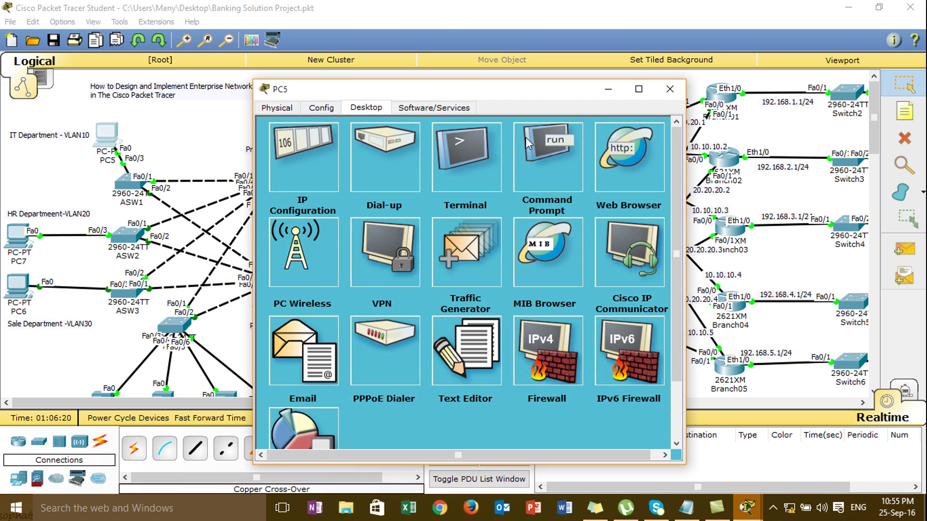
left_click(554, 155)
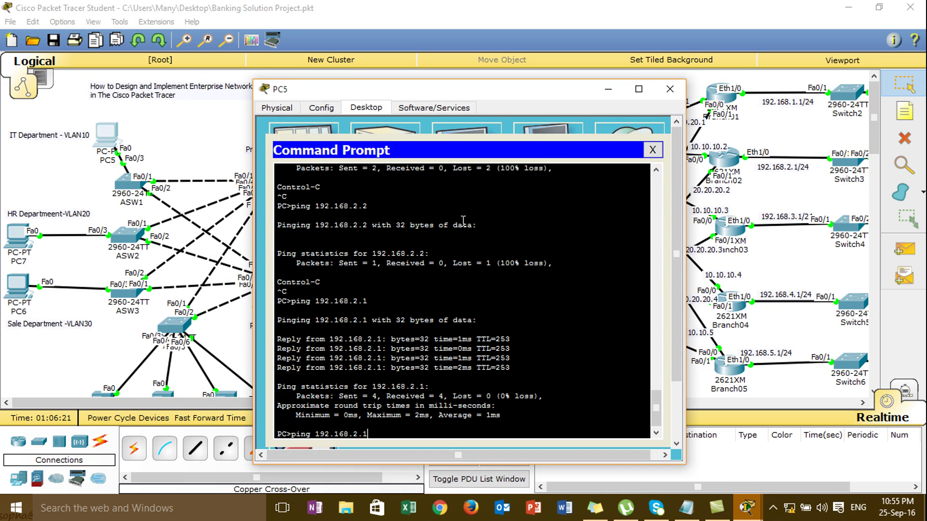
key("Return")
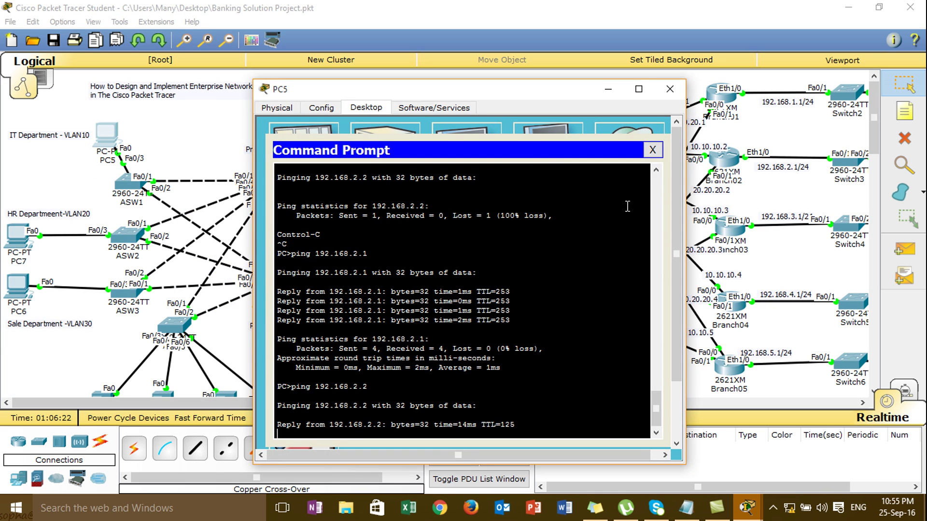
left_click(669, 95)
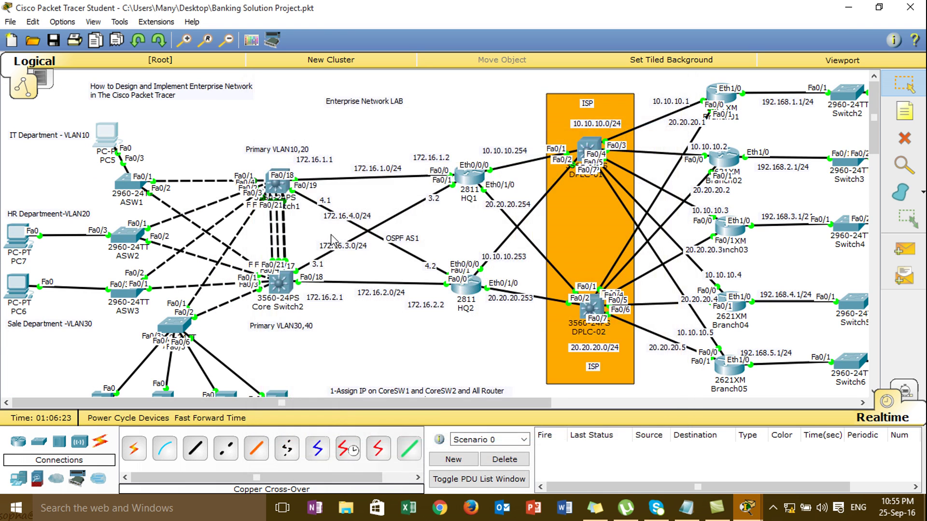
- Ping 192.168.2.2 from the command prompt of PC7 in the HR department and close its window
left_click(14, 247)
left_click(560, 167)
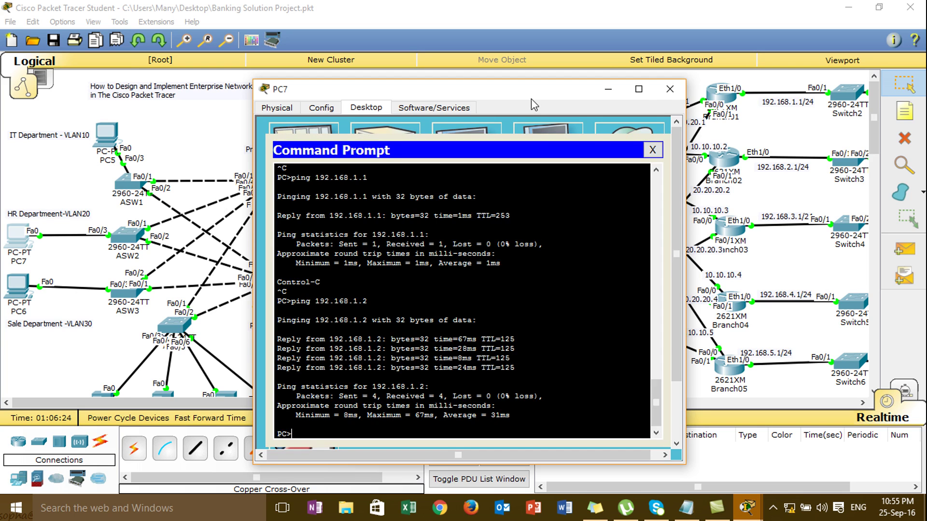
left_click_drag(482, 86, 370, 67)
key("Up")
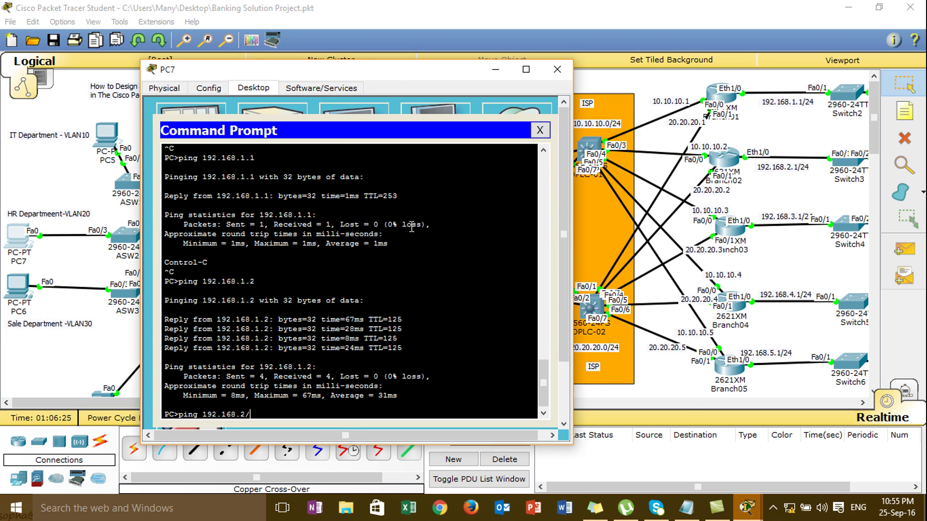
key("Return")
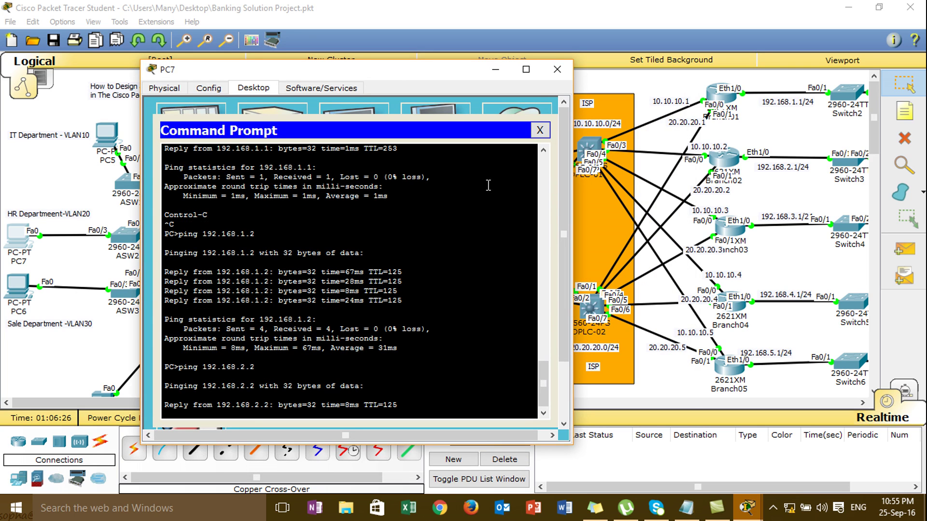
left_click(555, 70)
- Open the command prompt of PC6 in the Sale department and ping PC2 at 192.168.2.2
left_click(15, 285)
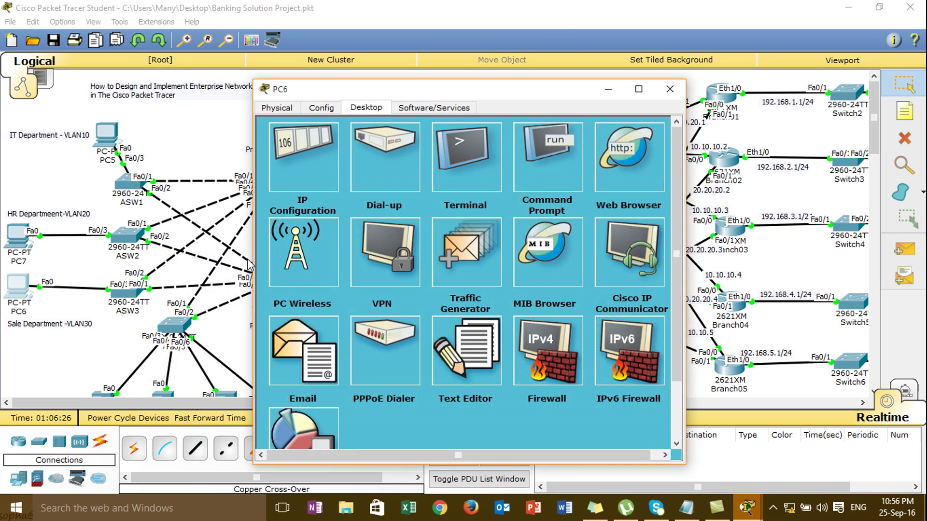
left_click(548, 157)
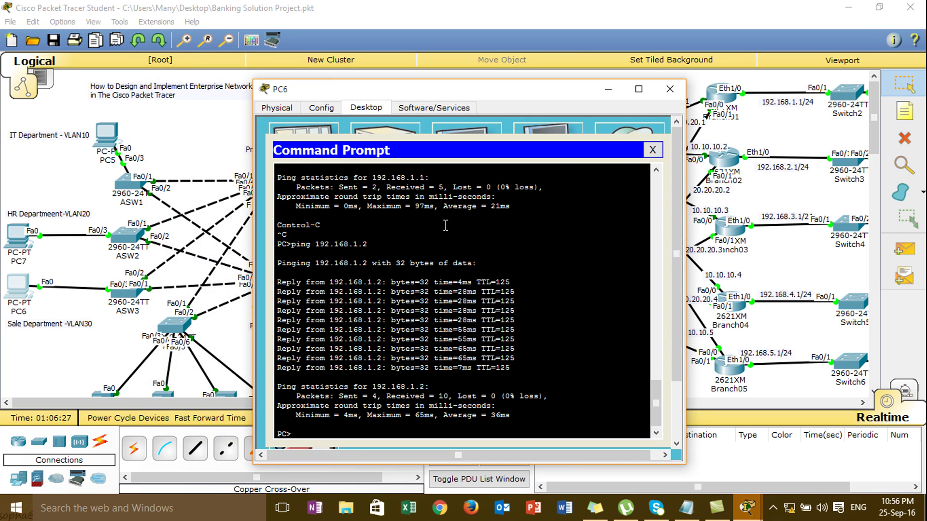
type("ping 192.168.1.")
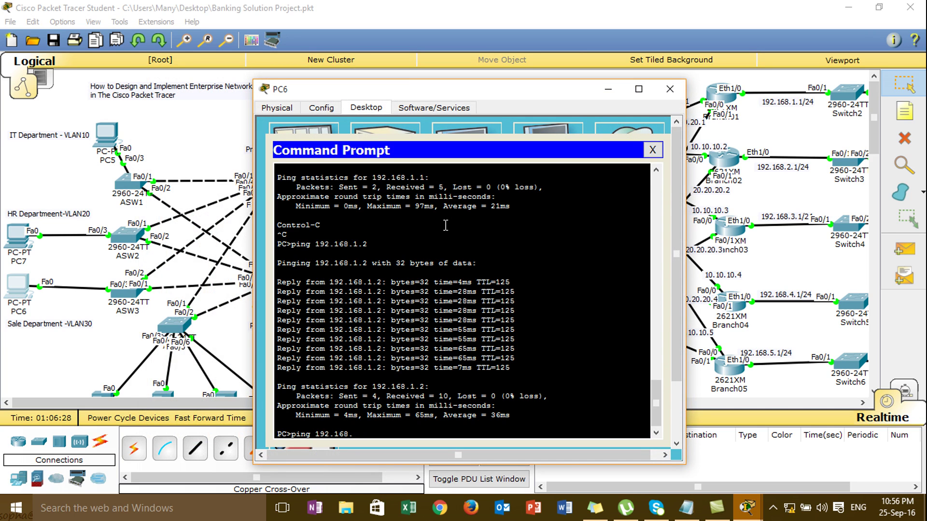
type("2.")
key("Return")
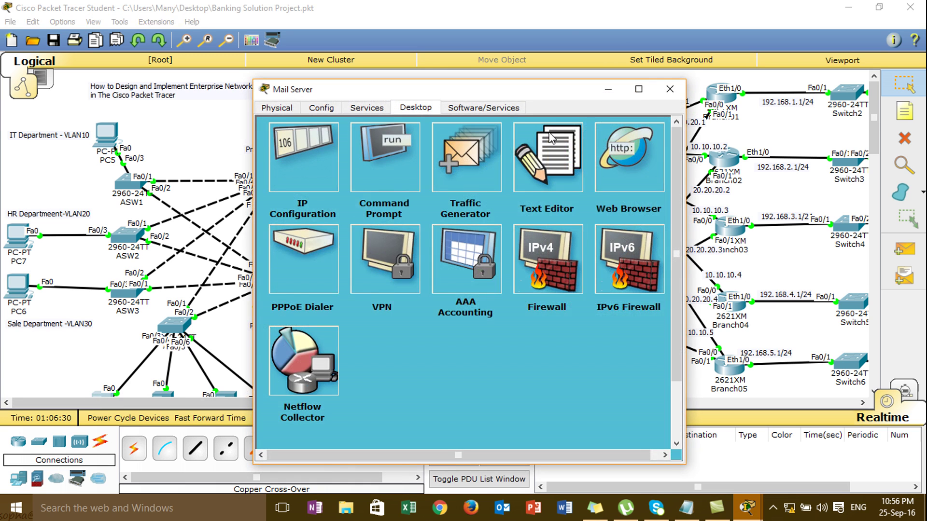
- Ping 192.168.2.2 from the Mail Server's command prompt and close its window
left_click(384, 155)
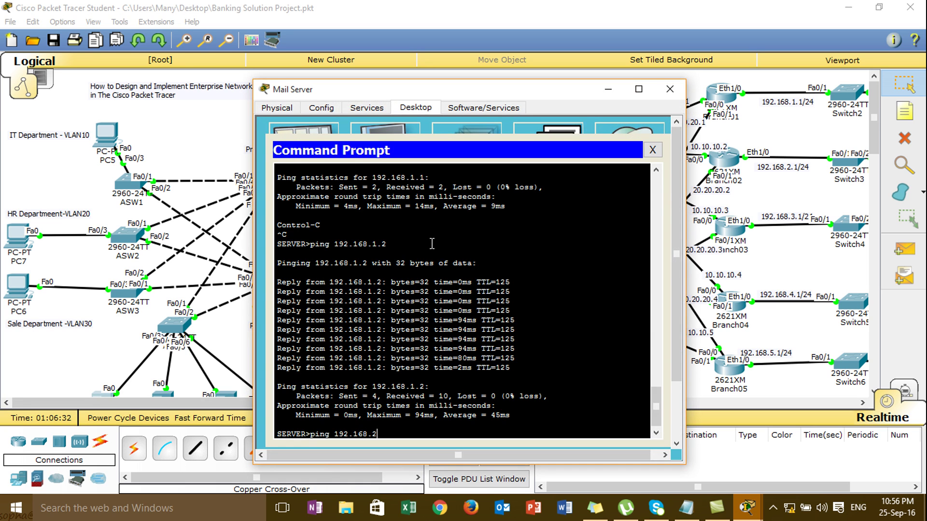
key("Return")
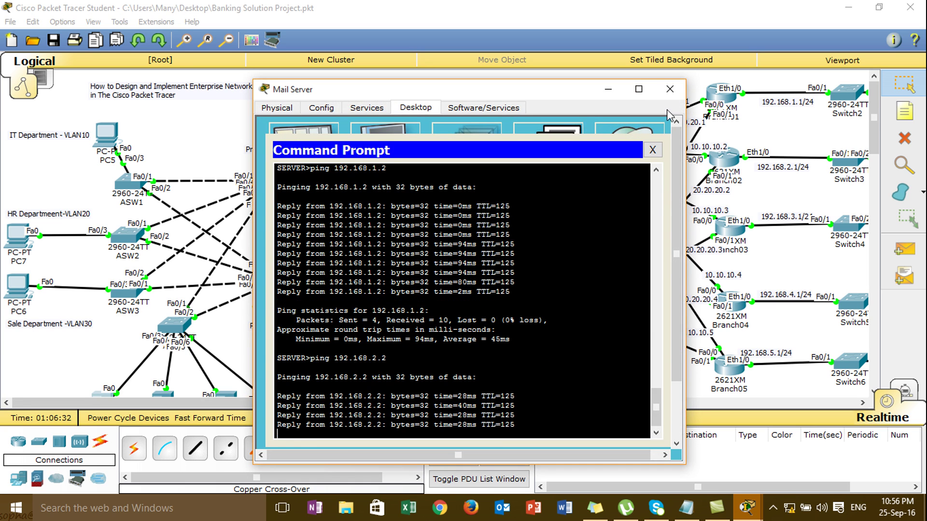
left_click(670, 89)
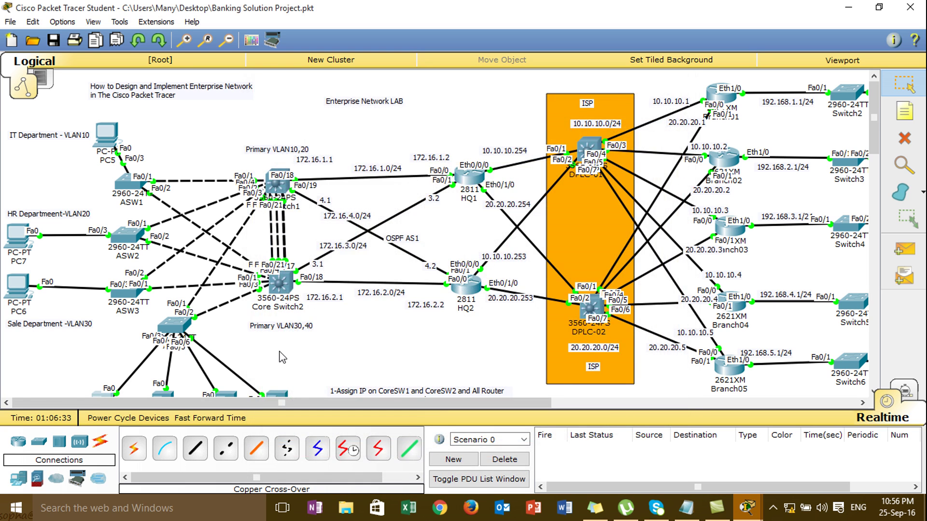
- Ping 192.168.30.2 from the command prompt of PC5 and close its window
left_click_drag(532, 403, 628, 418)
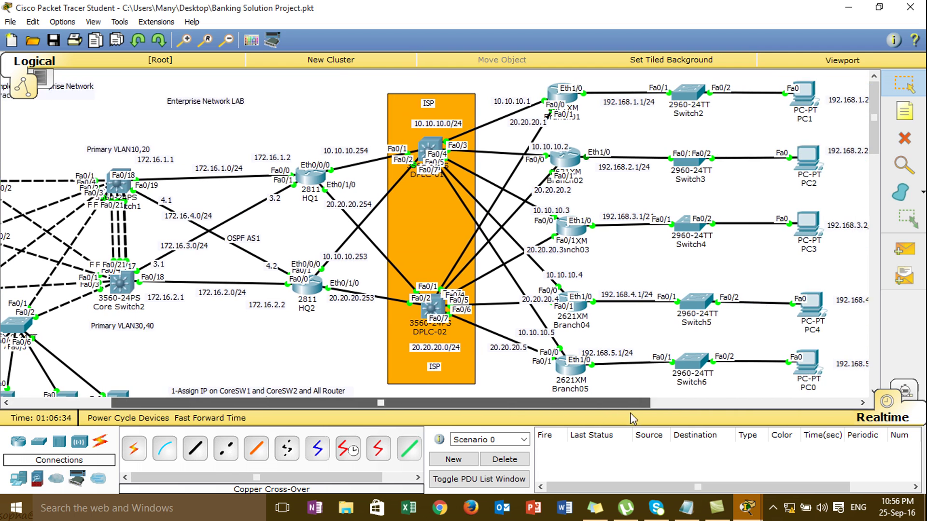
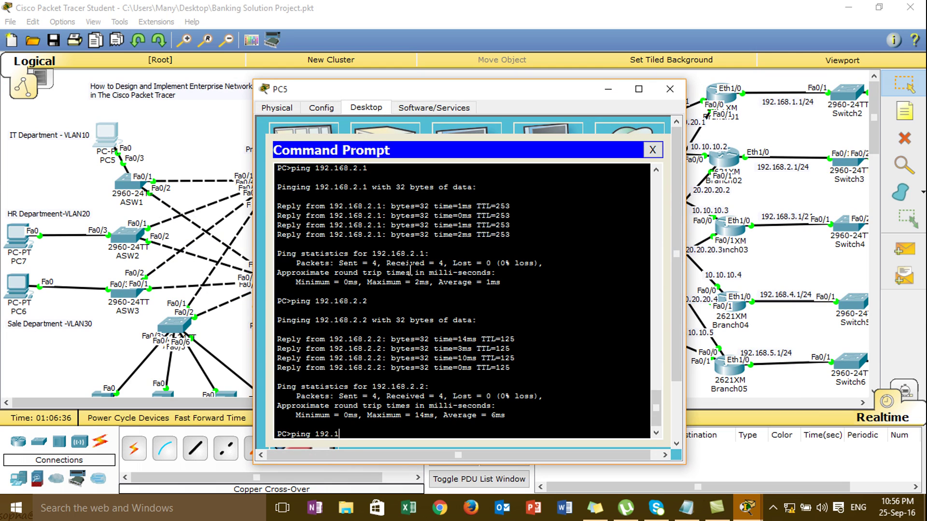
type(".30.2")
key("Return")
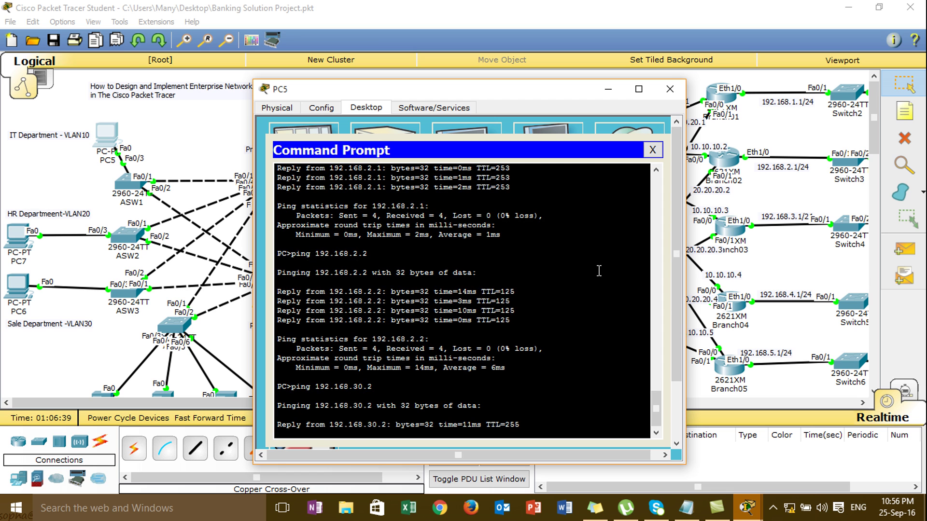
left_click(669, 89)
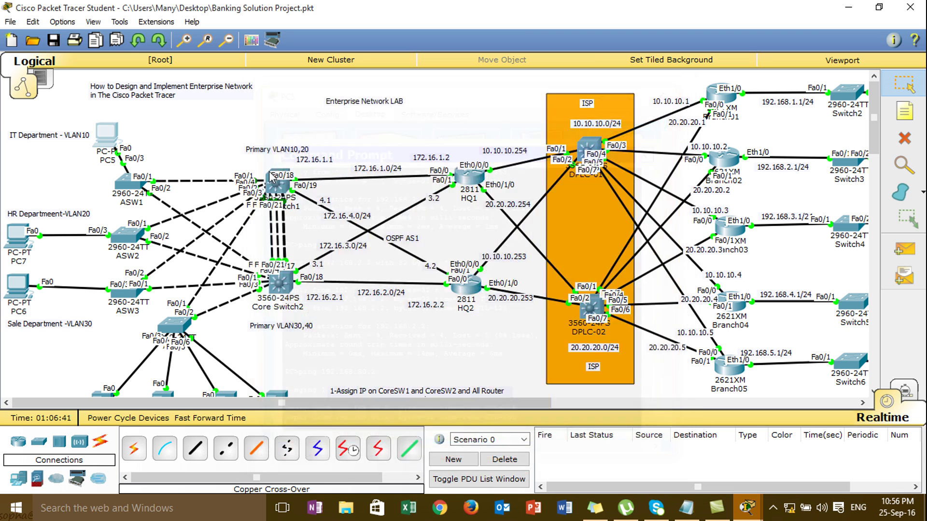
- Ping 192.168.3.2 from PC7's command prompt and close the PC7 window
left_click(19, 236)
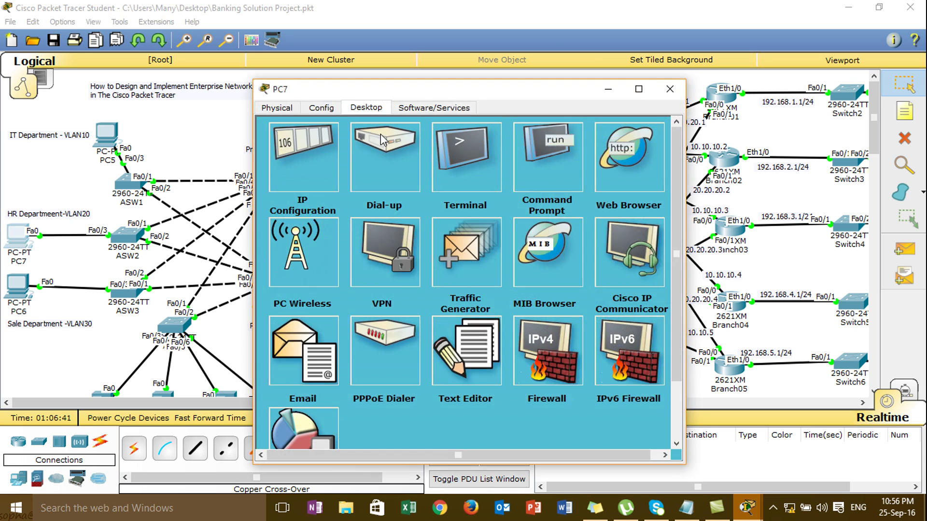
left_click(552, 173)
type("ping 1")
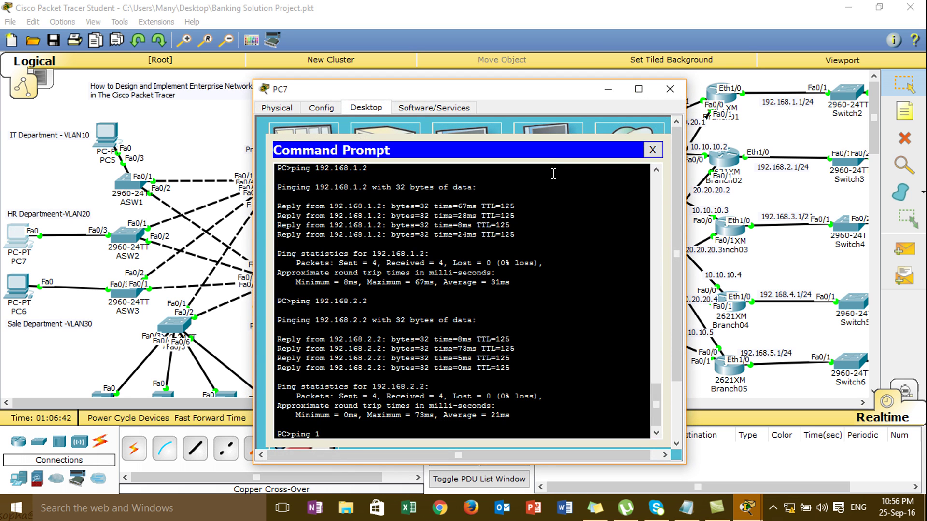
type("92.168.3.2")
key("Return")
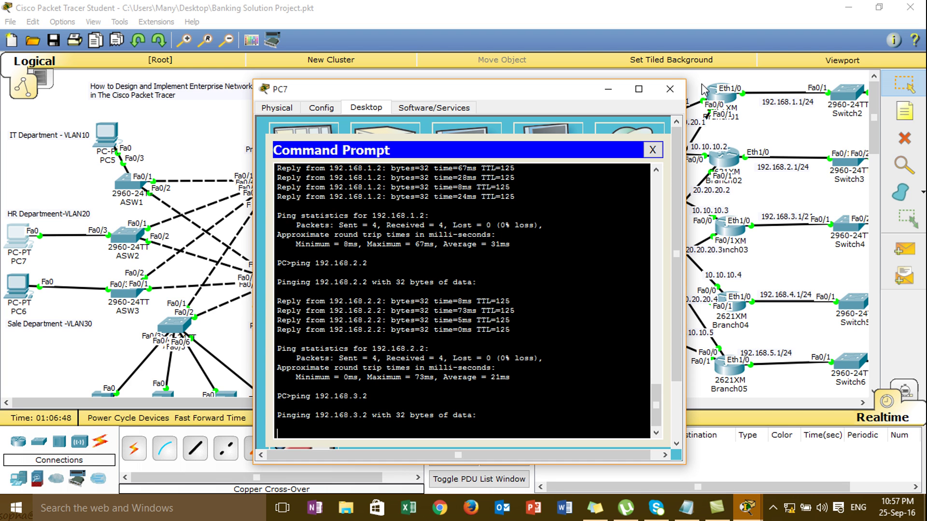
left_click(670, 89)
- Reopen PC7's command prompt, stop the running ping, repeat the ping to 192.168.3.2 and close the window
left_click_drag(544, 408, 523, 415)
left_click(20, 238)
left_click(575, 155)
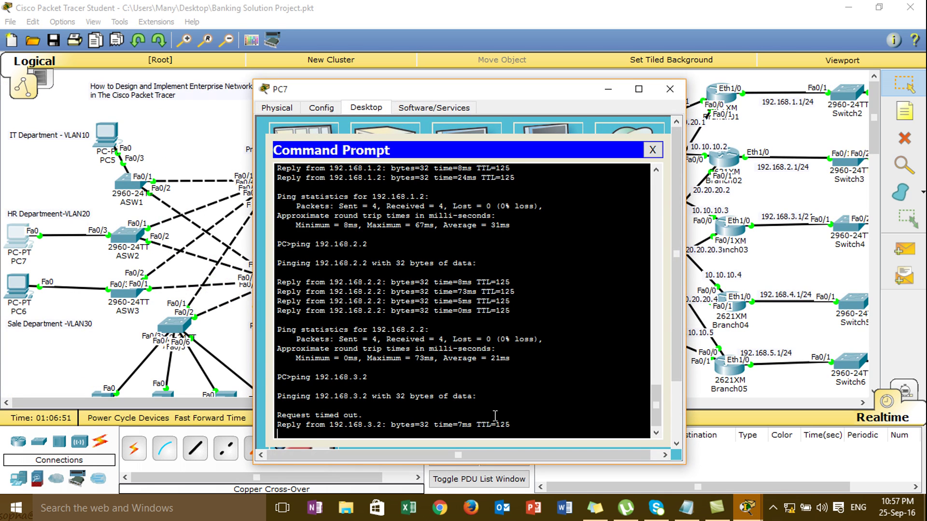
key("ctrl+c")
key("Up")
key("Return")
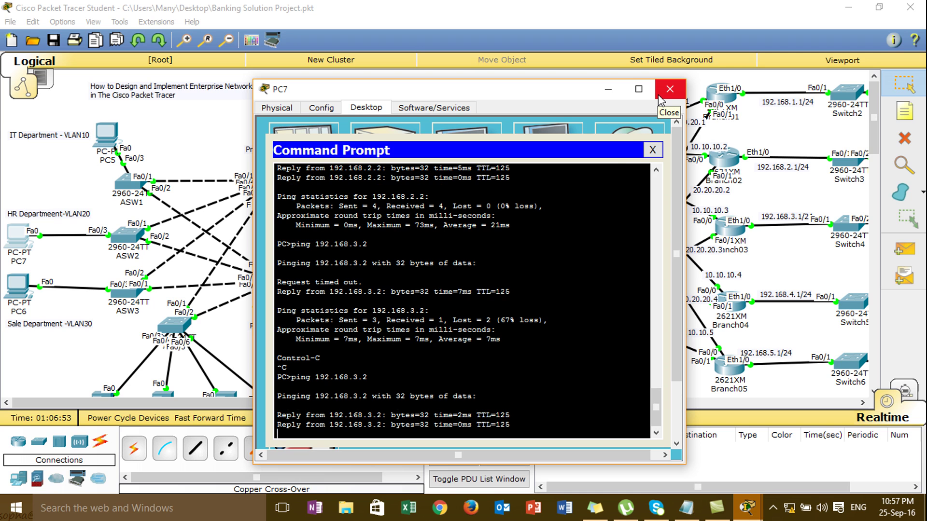
left_click(669, 89)
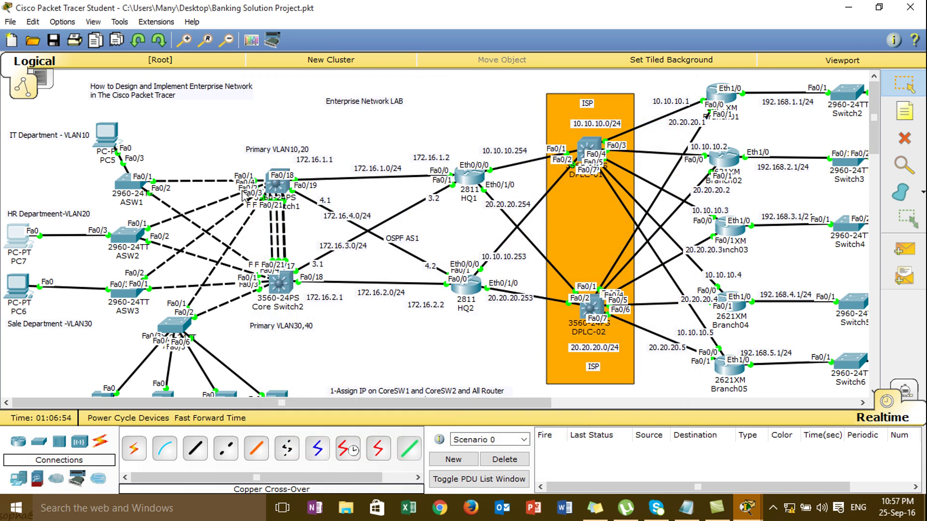
- Ping 192.168.3.2 from the command prompt of PC6 and close its window
left_click(17, 285)
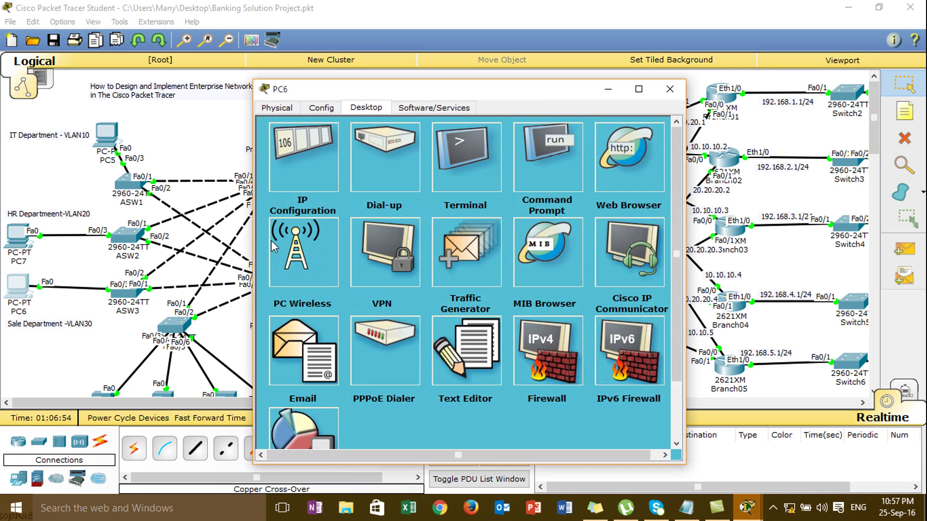
left_click(537, 161)
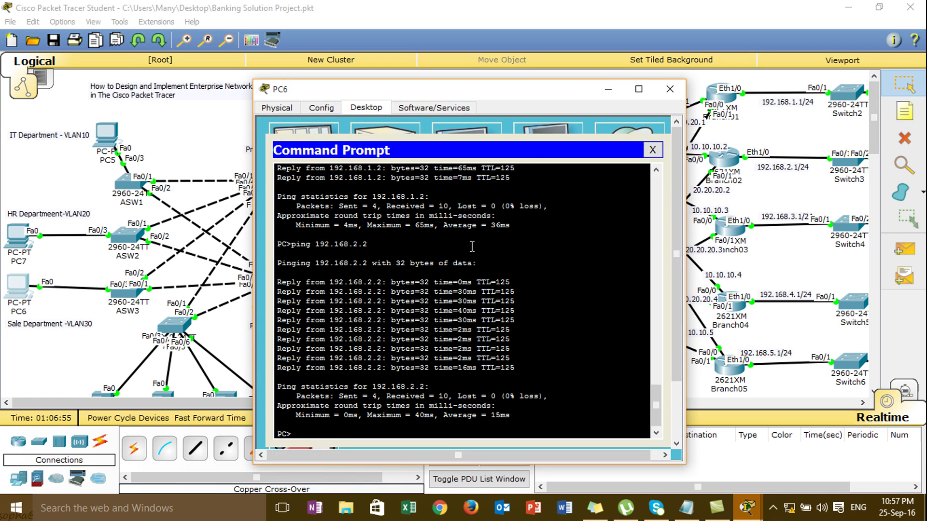
type("ping 192.168.3.2")
key("Return")
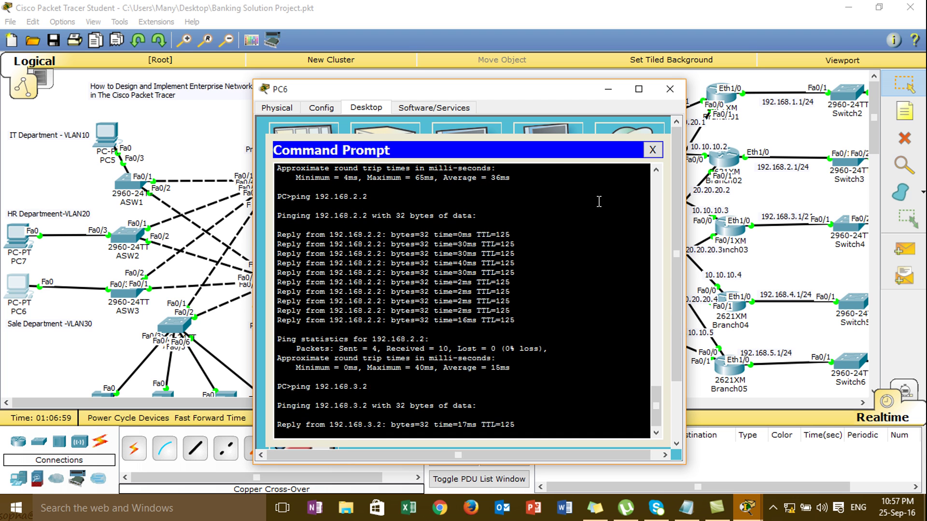
left_click(669, 89)
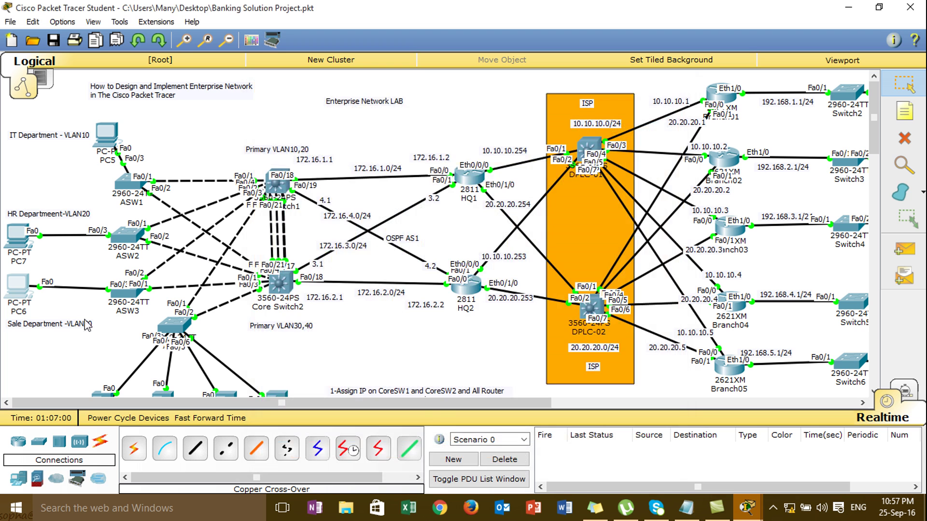
- Ping 192.168.3.2 from the Mail Server's command prompt and close the server window
left_click(102, 395)
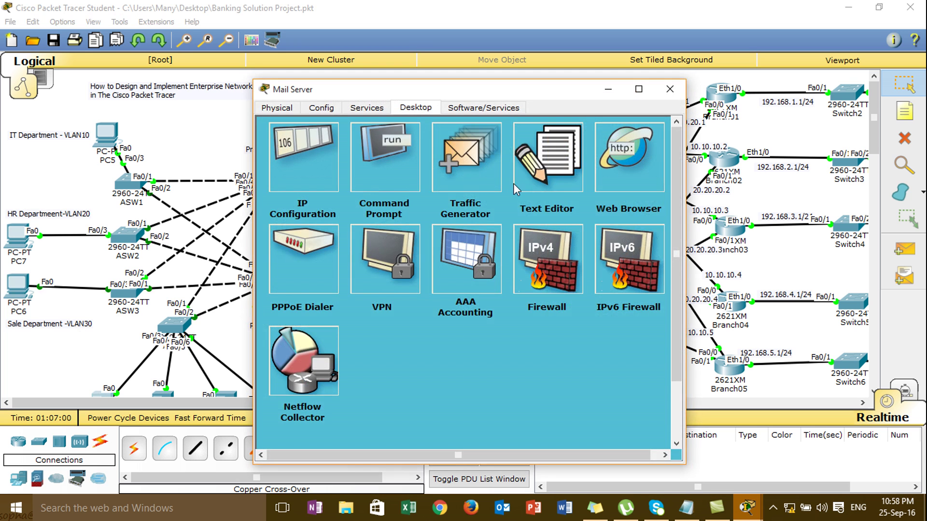
left_click(404, 146)
type("ping")
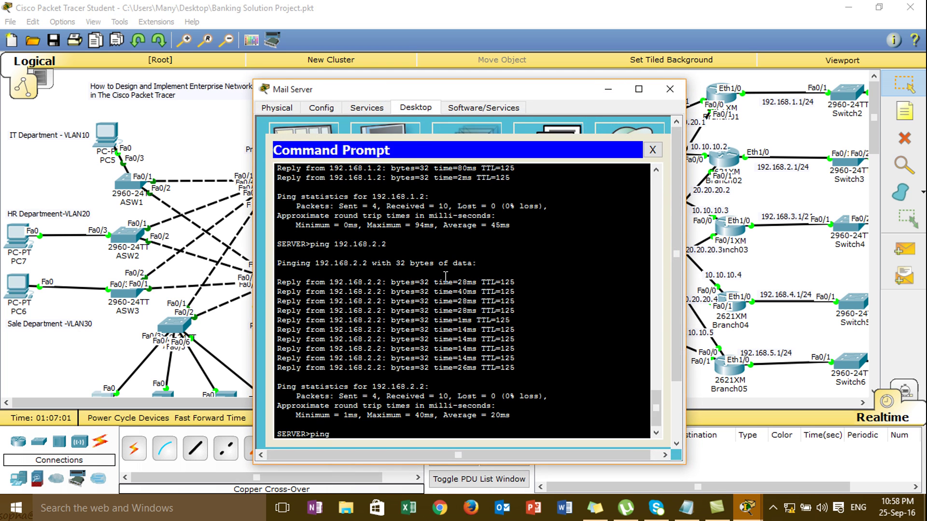
type(" 192.168.3.2")
key("Return")
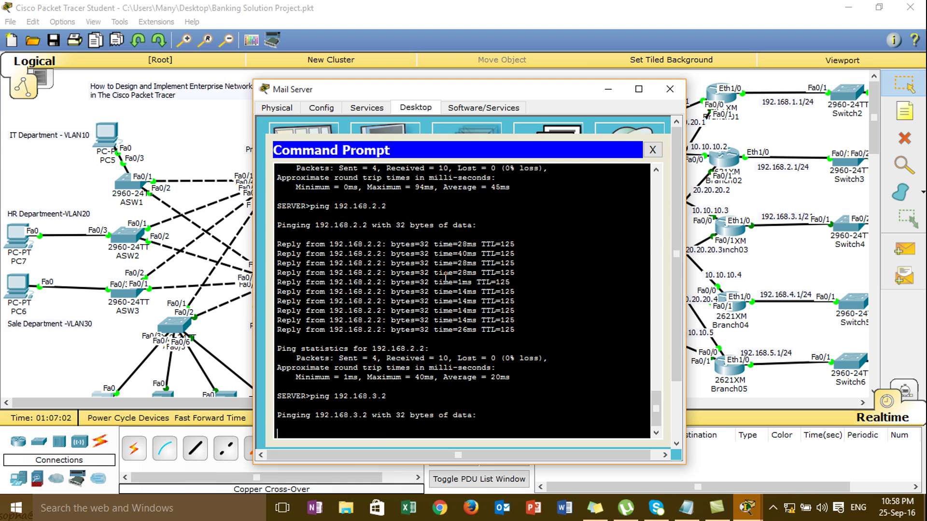
left_click(670, 89)
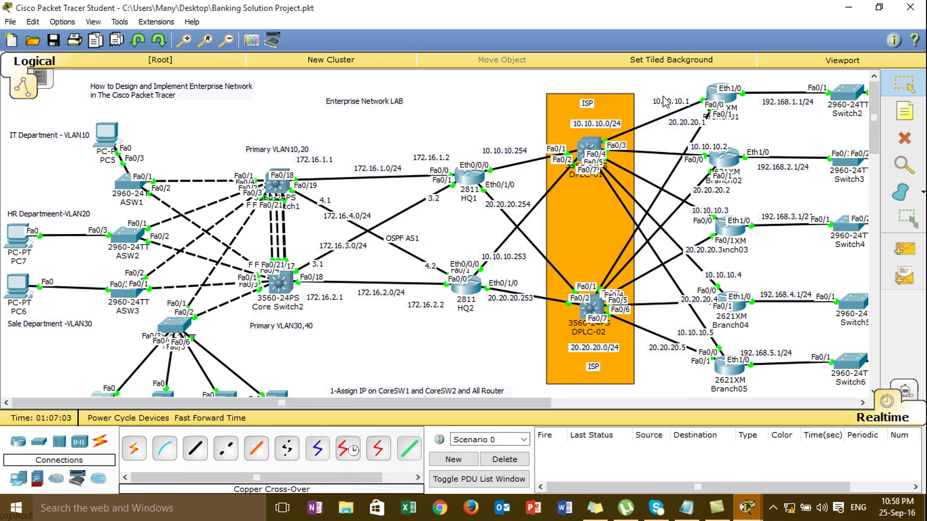
- Open PC5's command prompt and ping the Branch04 PC at 192.168.4.2
left_click(99, 139)
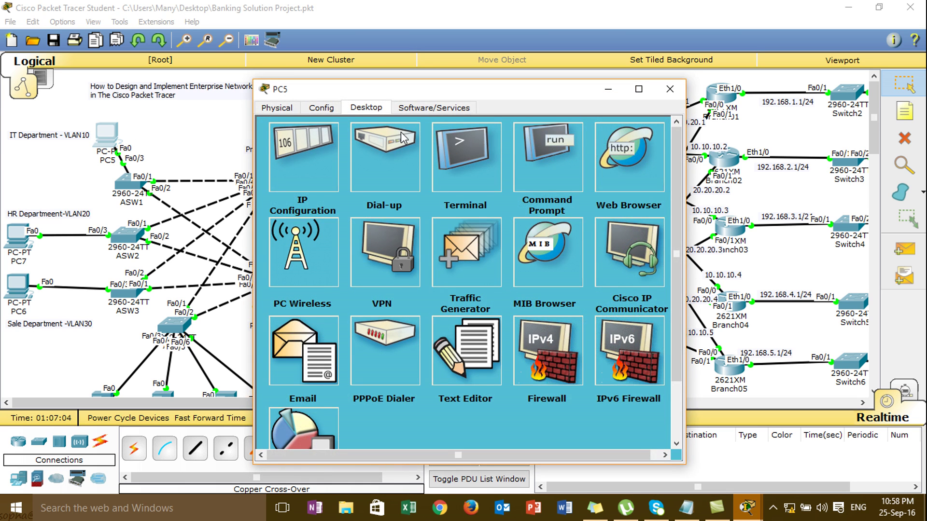
left_click(546, 170)
type("pi")
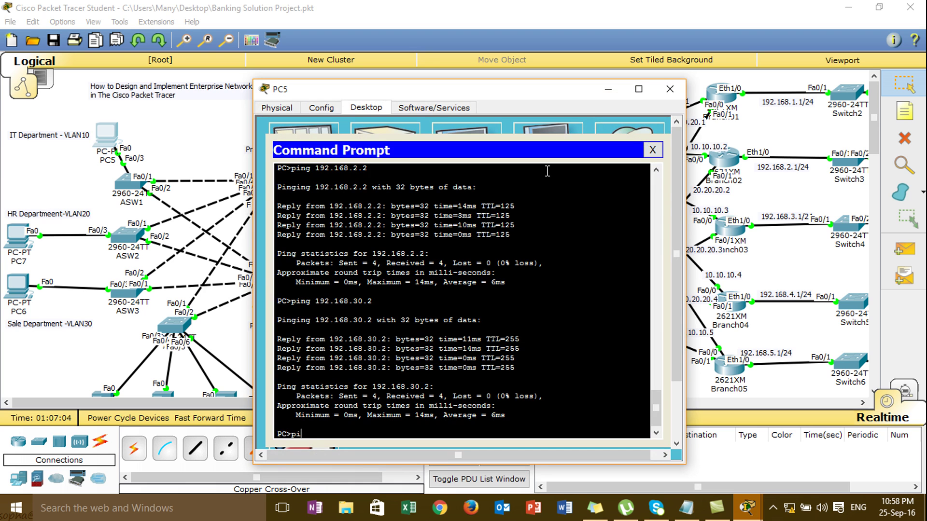
type("ng 192.168.4.2")
key("Return")
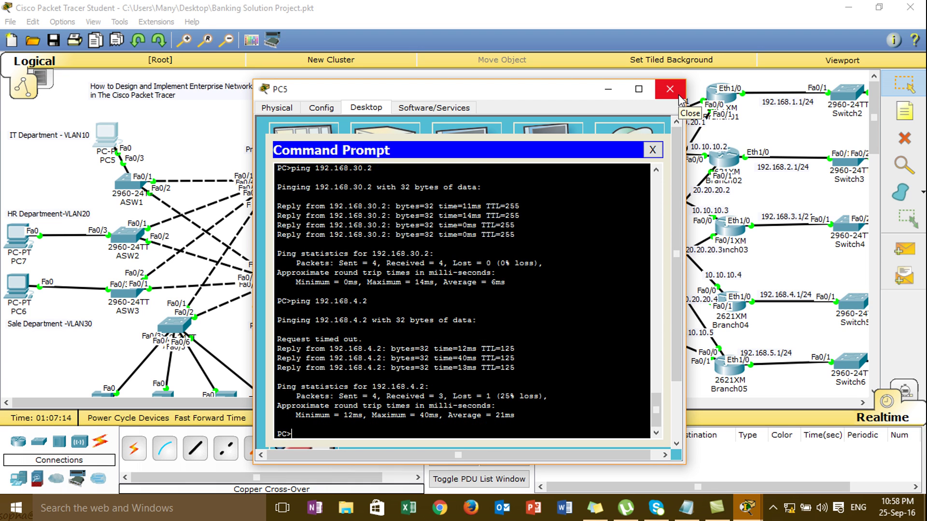
- Ping the Branch05 PC at 192.168.5.2 from PC5's command prompt
key("Up")
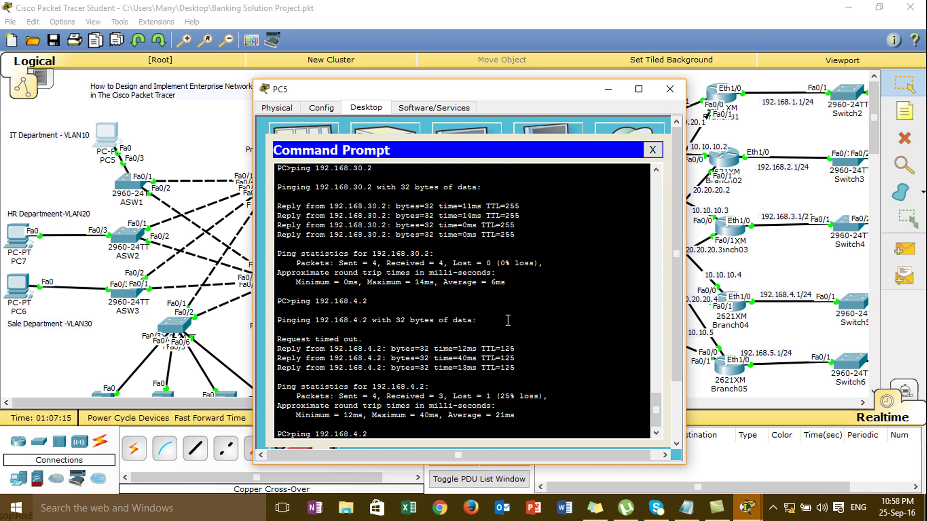
key("BackSpace")
type("5.2")
key("Return")
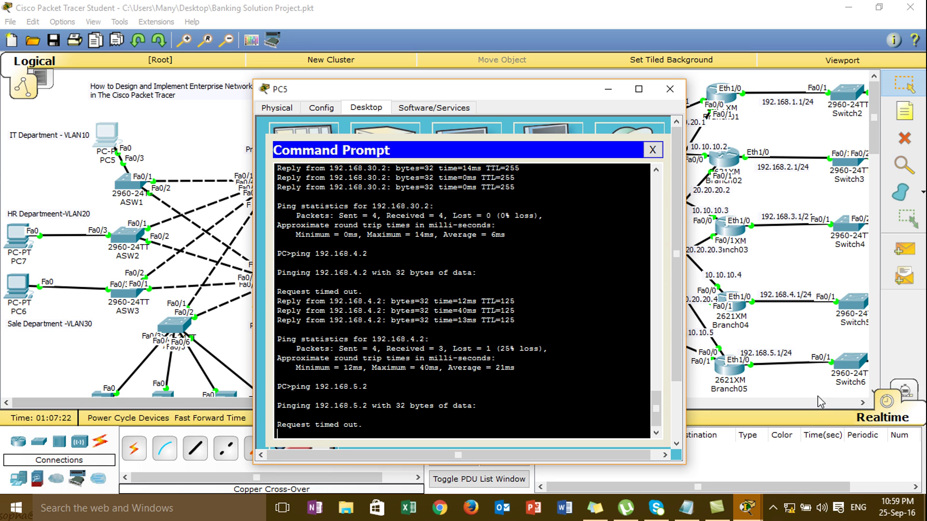
- Check the IP address, subnet mask and default gateway in PC0's IP configuration, and close its window
left_click(818, 403)
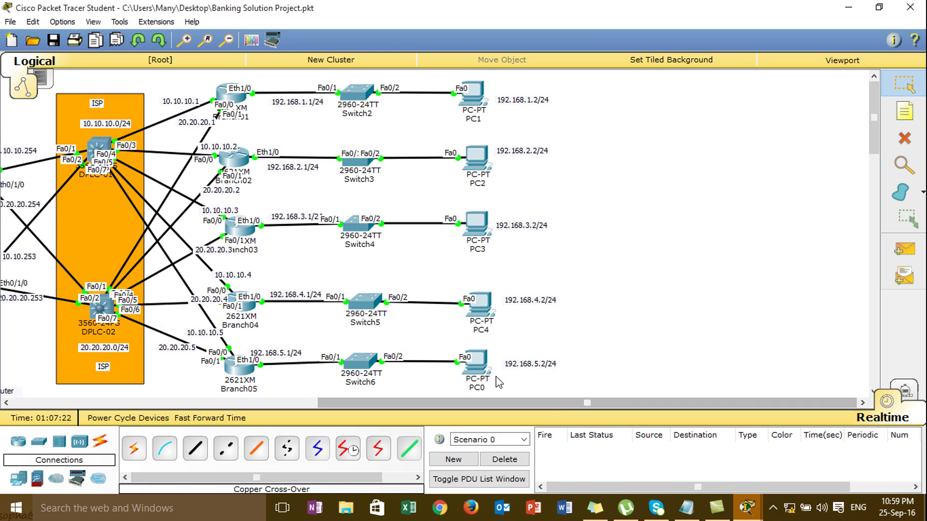
left_click(478, 371)
left_click(318, 167)
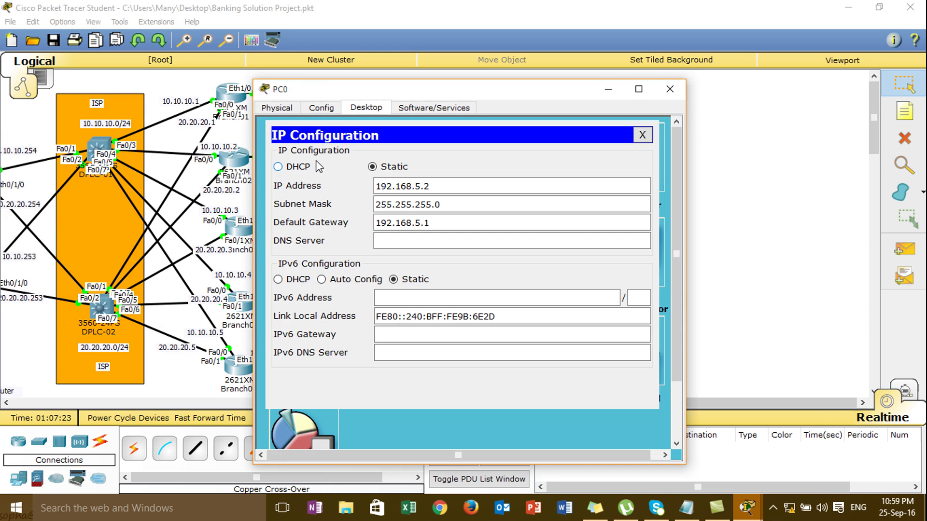
left_click(441, 206)
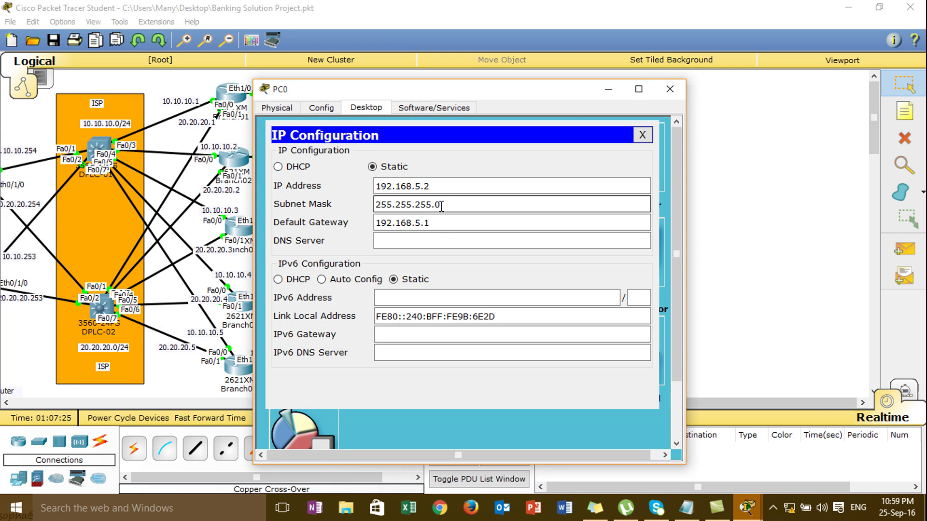
left_click_drag(441, 205, 380, 155)
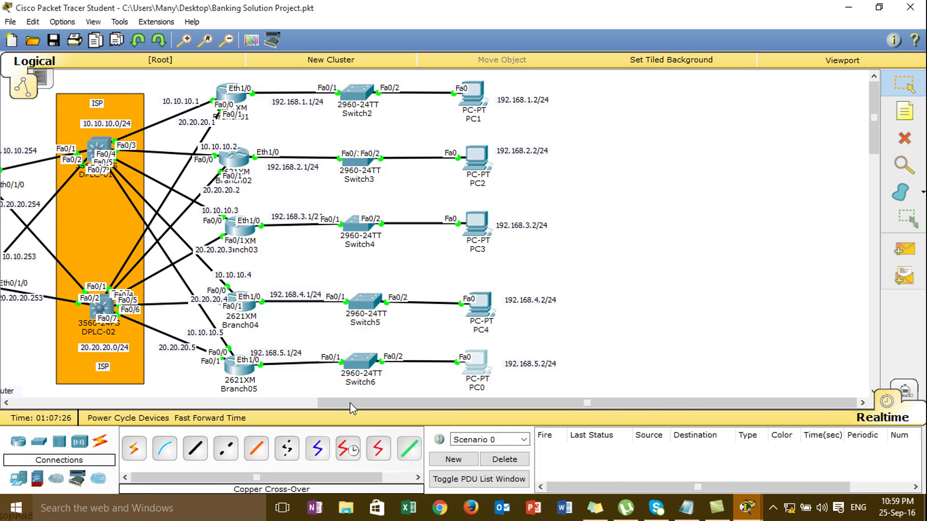
left_click(669, 89)
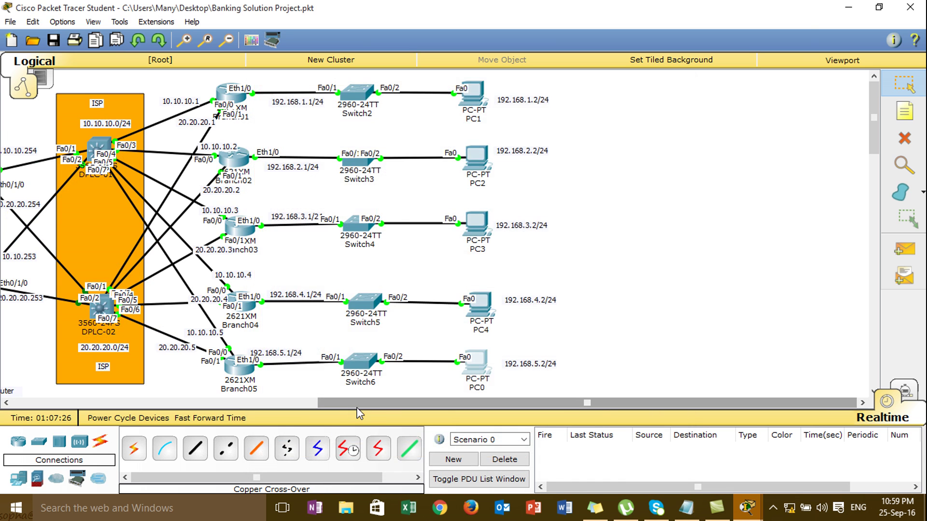
- Return to PC5's command prompt, repeat the ping to 192.168.5.2 and close the window
left_click_drag(357, 406, 167, 406)
left_click(6, 403)
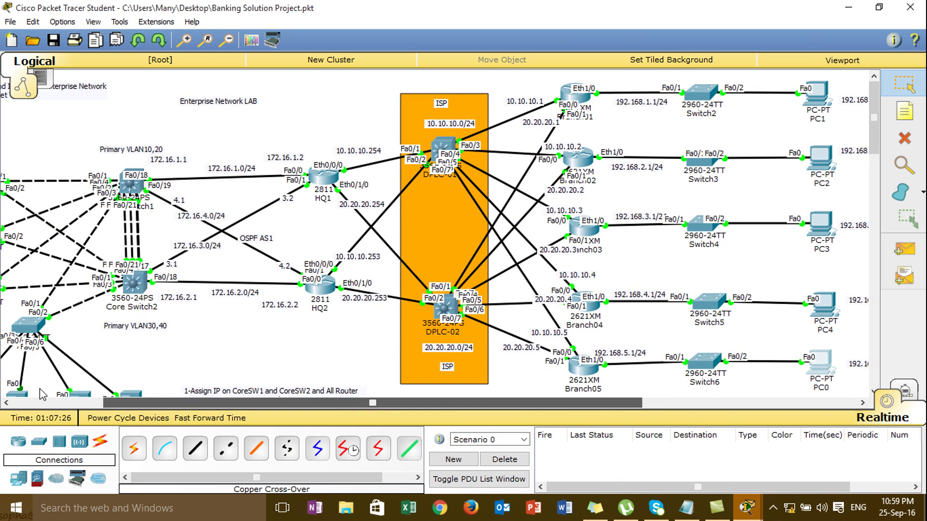
left_click(41, 402)
left_click(107, 135)
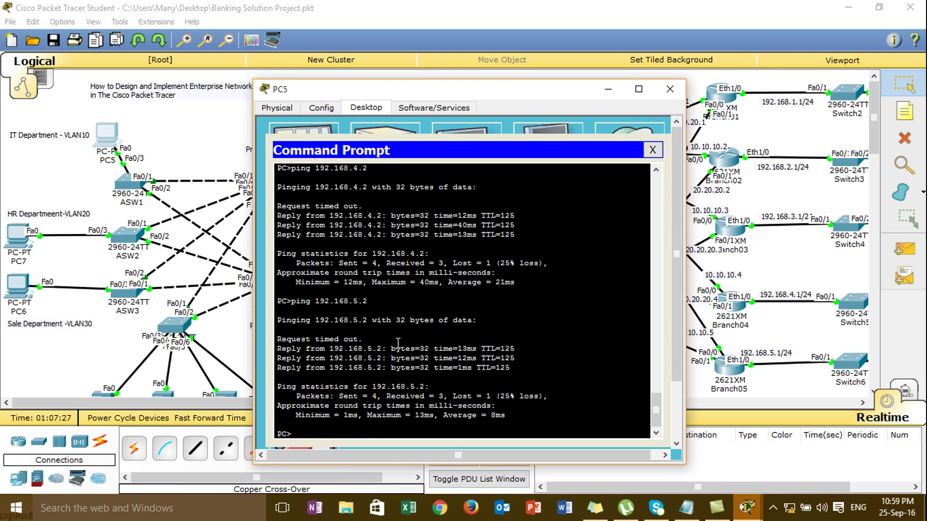
key("Up")
key("Return")
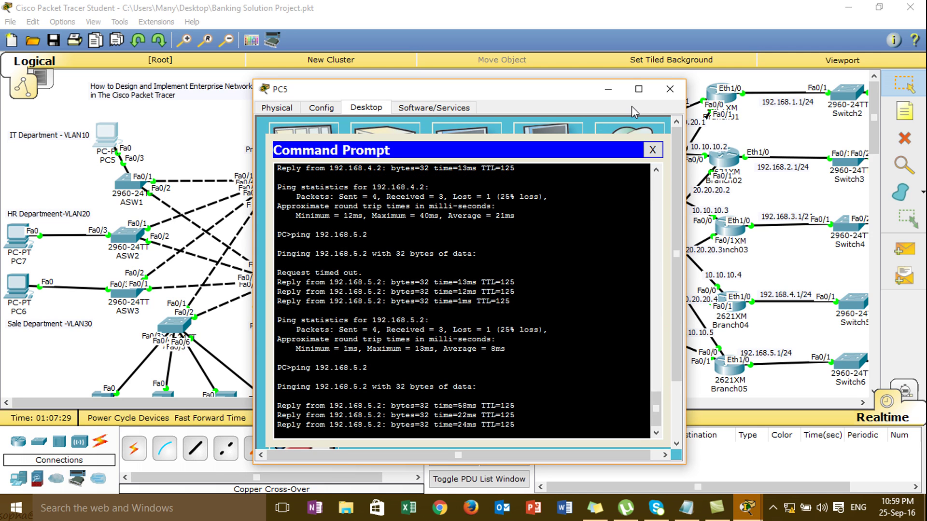
left_click(669, 89)
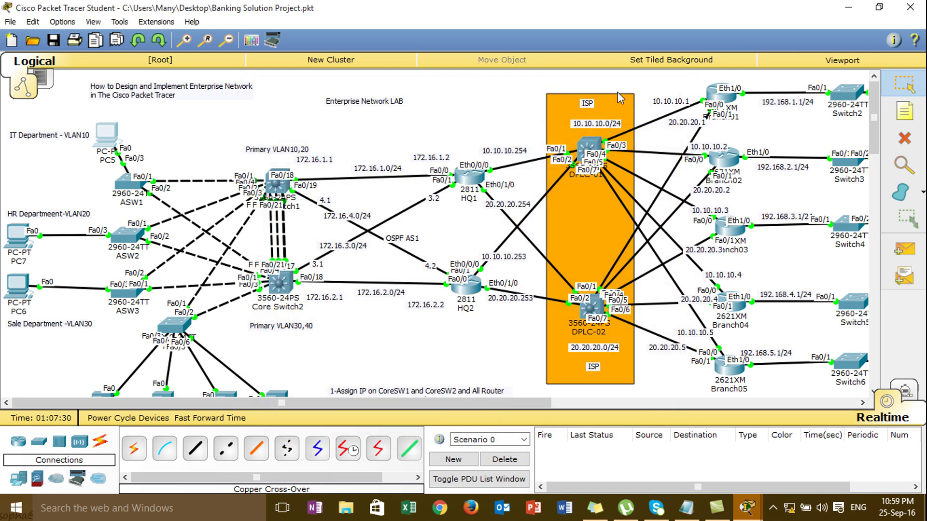
- Open the command prompt of PC7 and ping 192.168.4.2
left_click(8, 240)
left_click(548, 168)
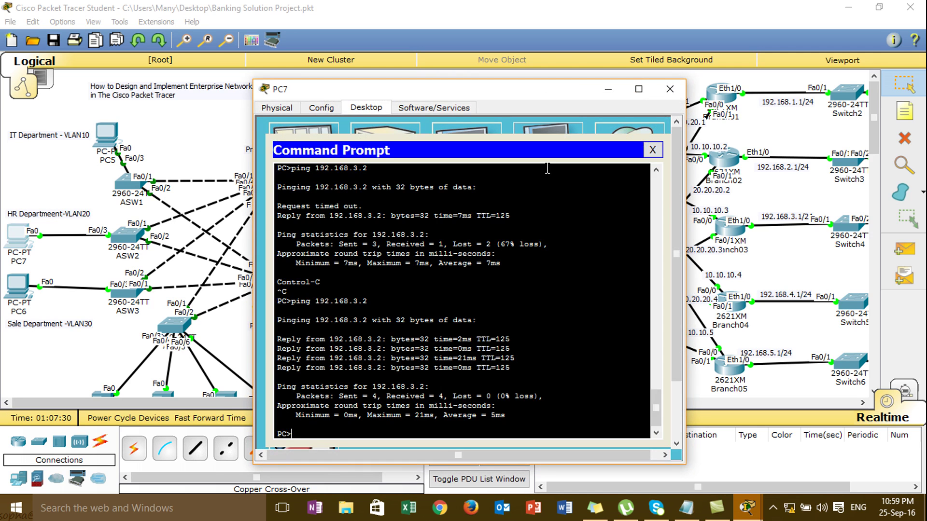
type("ping 192.168.4.2")
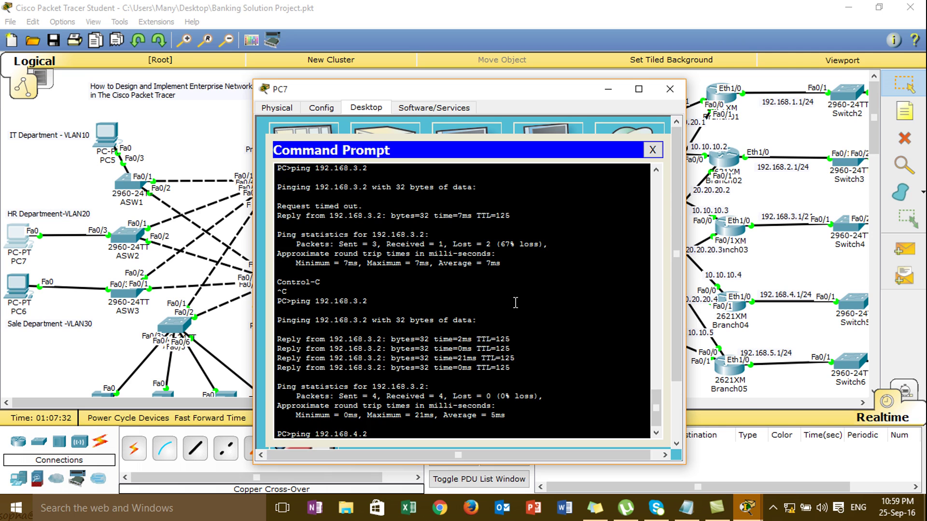
key("Return")
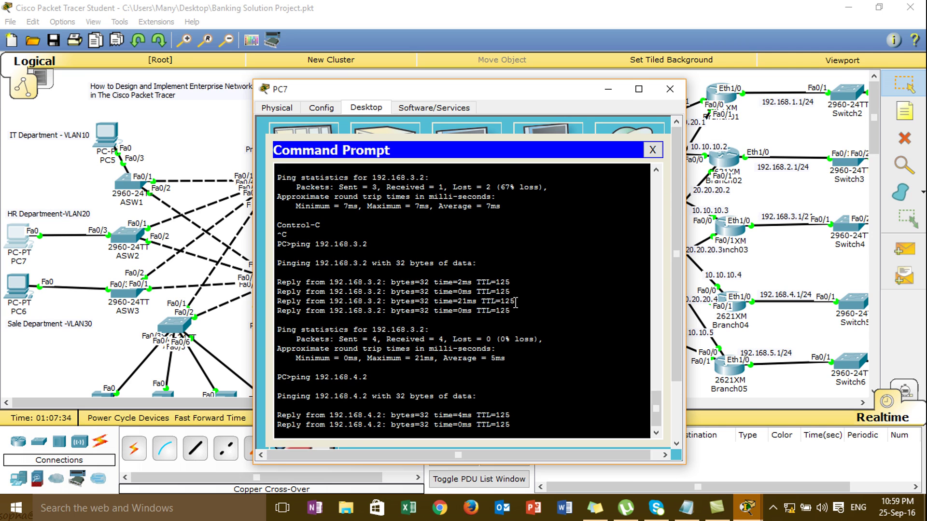
- Stop the running ping on PC7, ping 192.168.5.2 instead and close the PC7 window
key("ctrl+c")
type("ping 192.168")
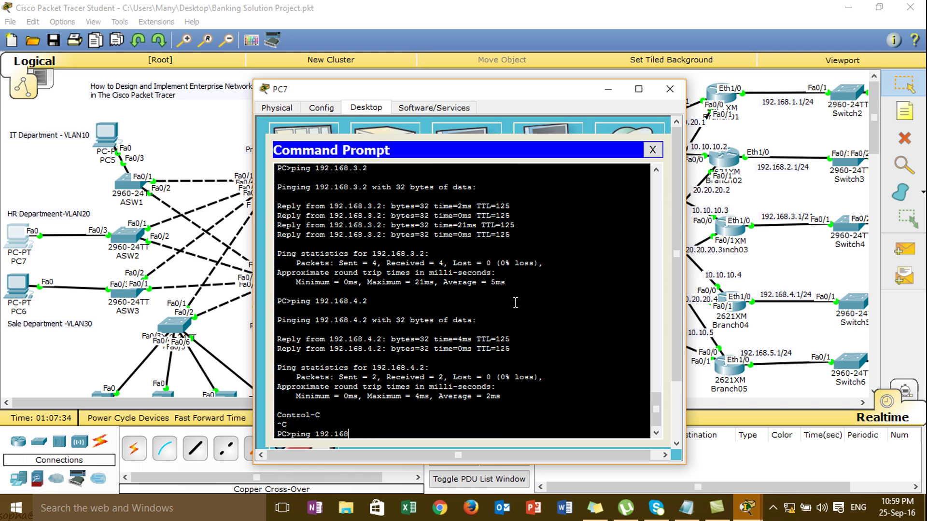
type(".5")
key("Return")
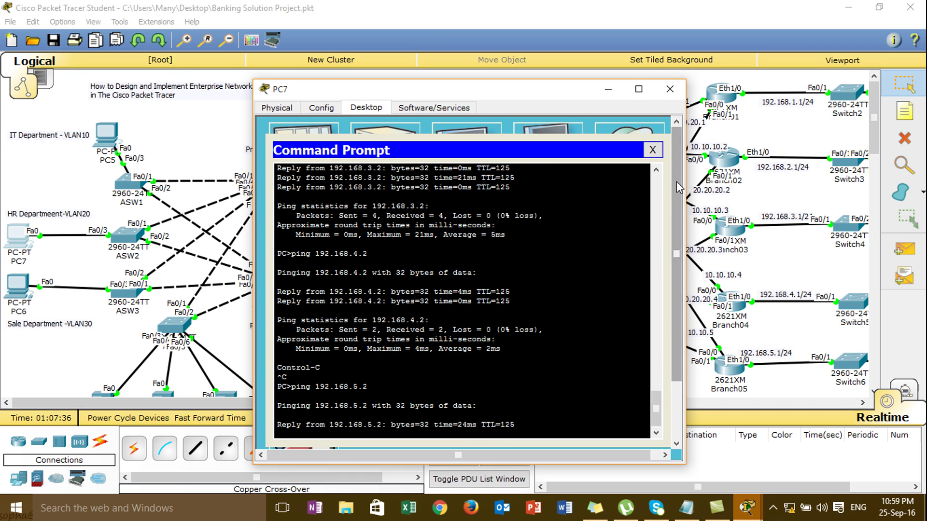
left_click(670, 90)
- Open the command prompt of PC6 and ping 192.168.4.2
left_click(22, 292)
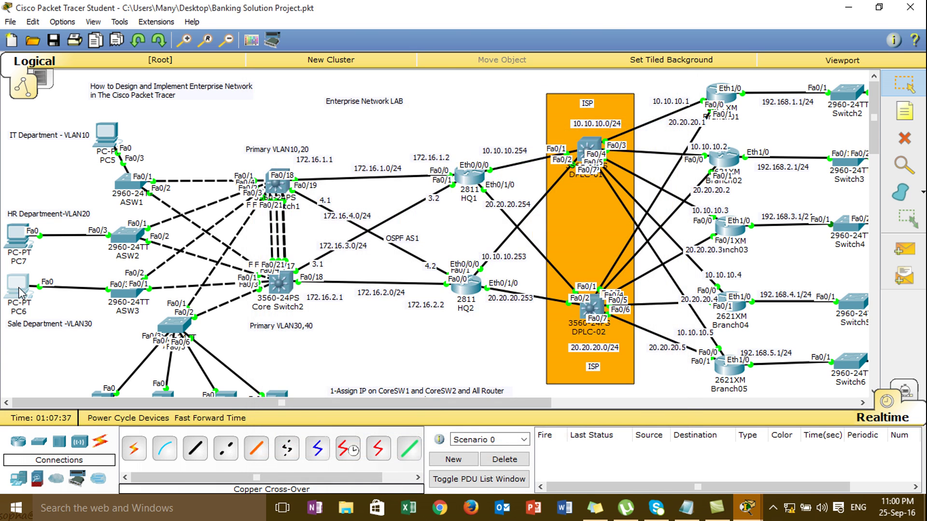
left_click(554, 150)
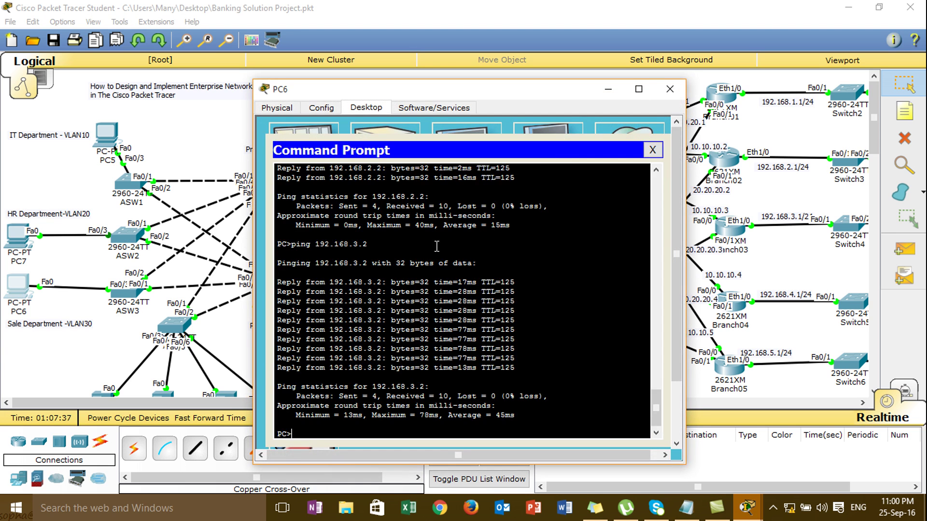
type("ping 192.168.4.2")
key("Return")
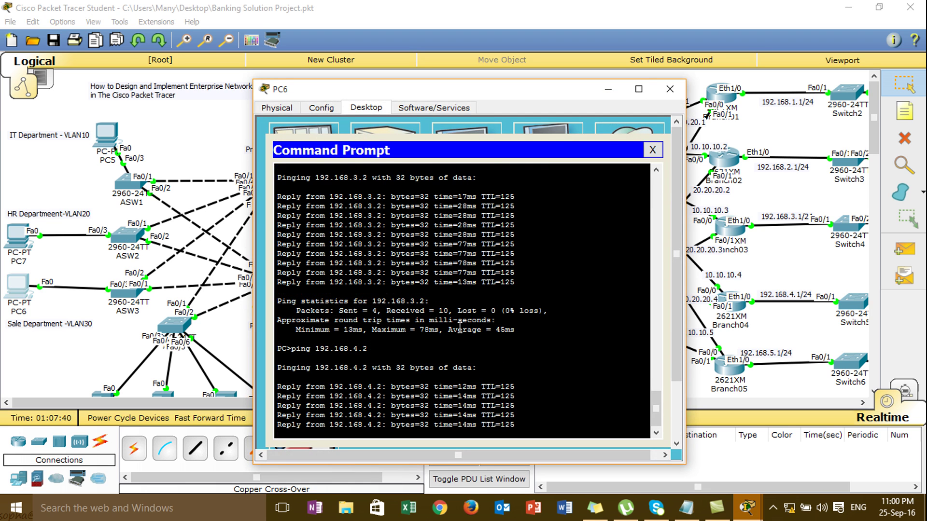
- Stop the running ping on PC6, ping 192.168.5.2 instead and close the PC6 window
key("ctrl+c")
key("Up")
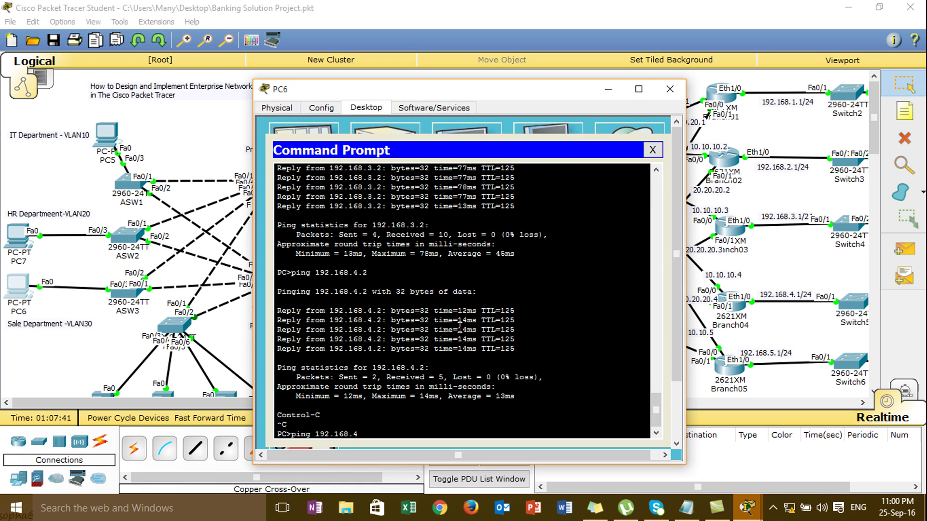
type("5.2")
key("Return")
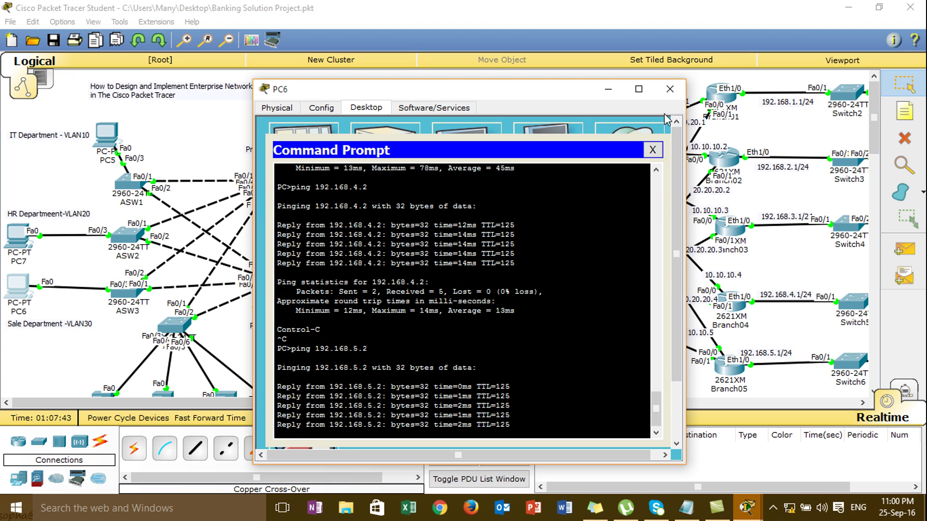
left_click(669, 90)
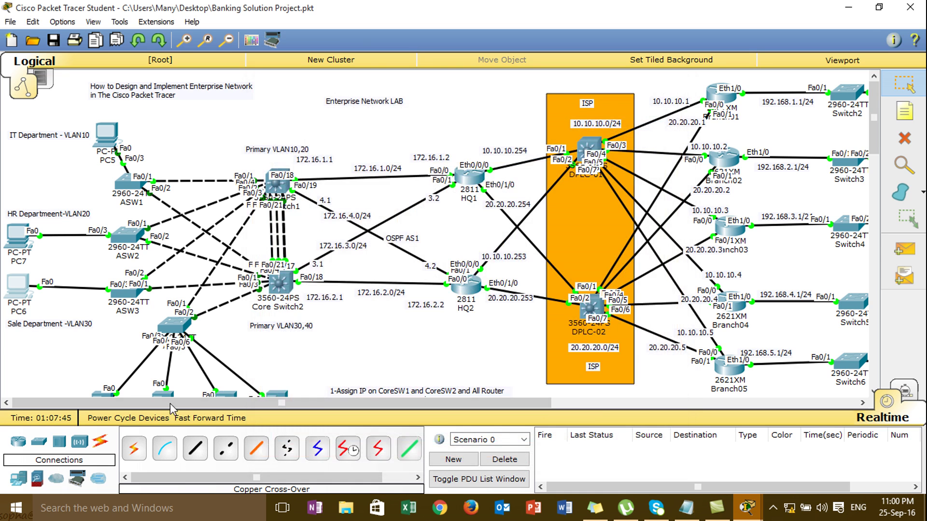
- Open the Mail Server's command prompt and ping 192.168.4.2
left_click(101, 394)
left_click(395, 165)
type("ping 192.168.4.")
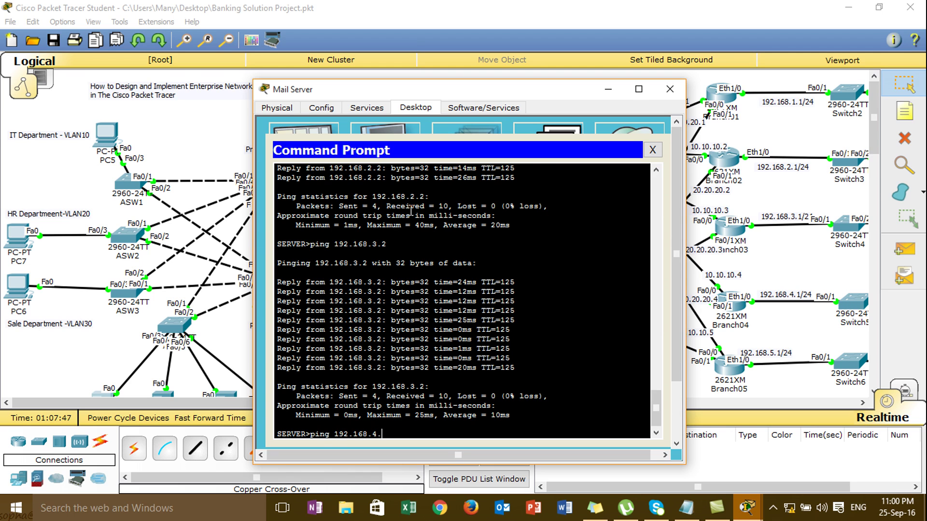
type("2")
key("Return")
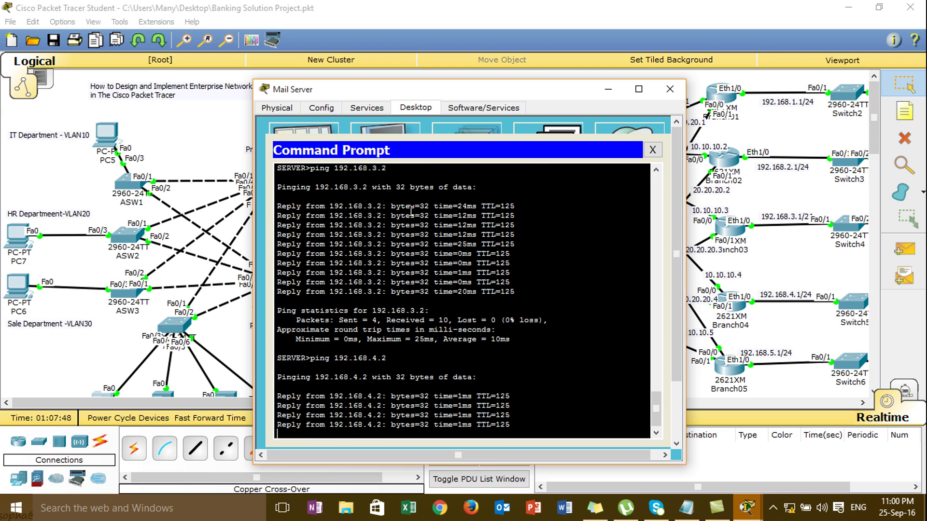
- Stop the running ping on the Mail Server, ping 192.168.5.2 instead and close the Mail Server window
key("ctrl+c")
key("Up")
key("BackSpace")
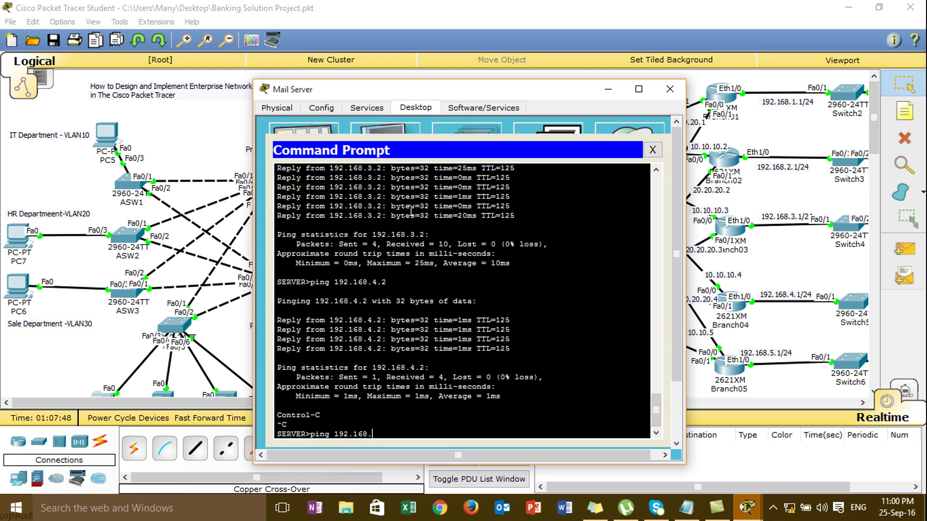
type("5.2")
key("Return")
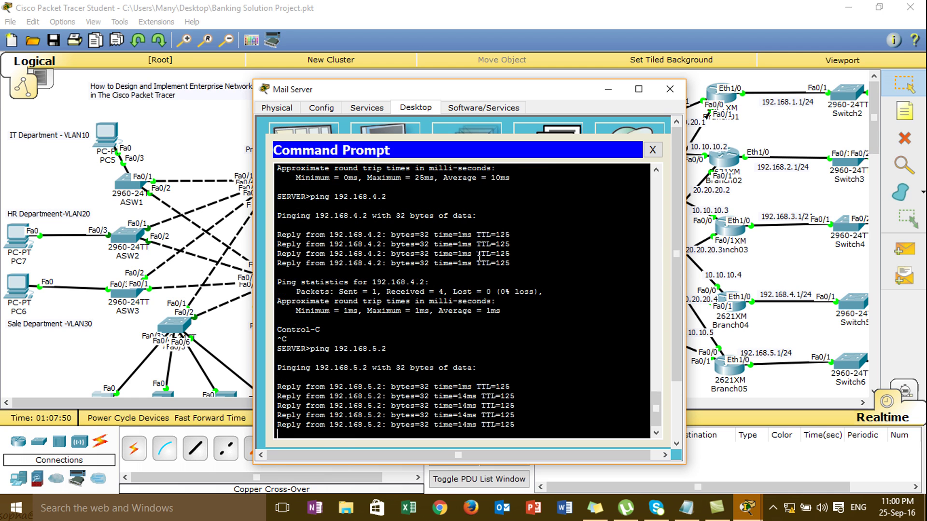
left_click(670, 89)
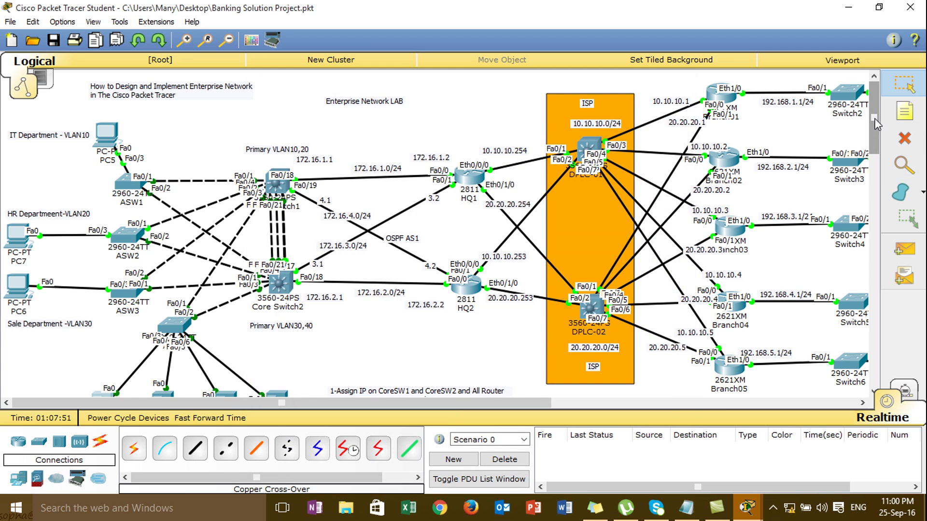
- Add the note "10-Testing and Verify HSRP" below the configuration task list and line it up under "Area 0"
scroll(876, 130, "down", 2)
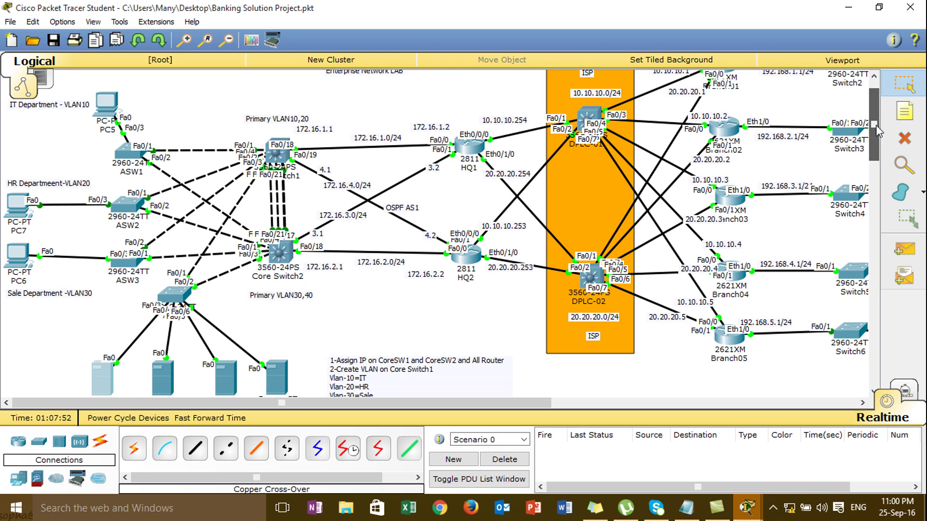
scroll(876, 129, "down", 1)
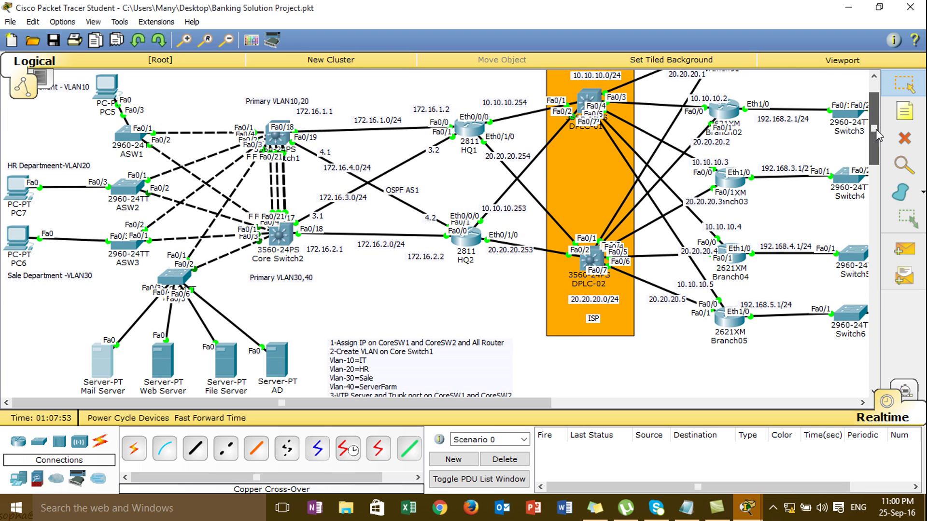
left_click_drag(876, 129, 877, 171)
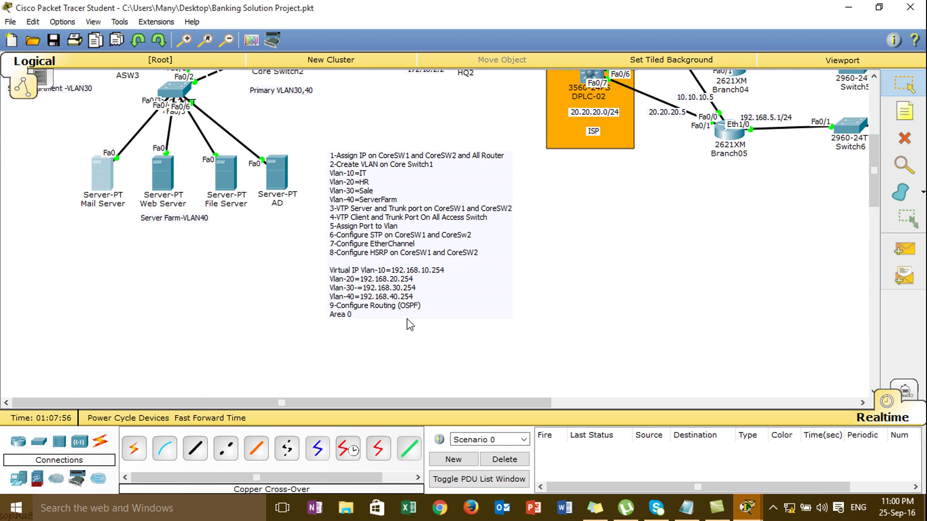
left_click_drag(314, 306, 349, 318)
left_click(361, 333)
left_click(904, 119)
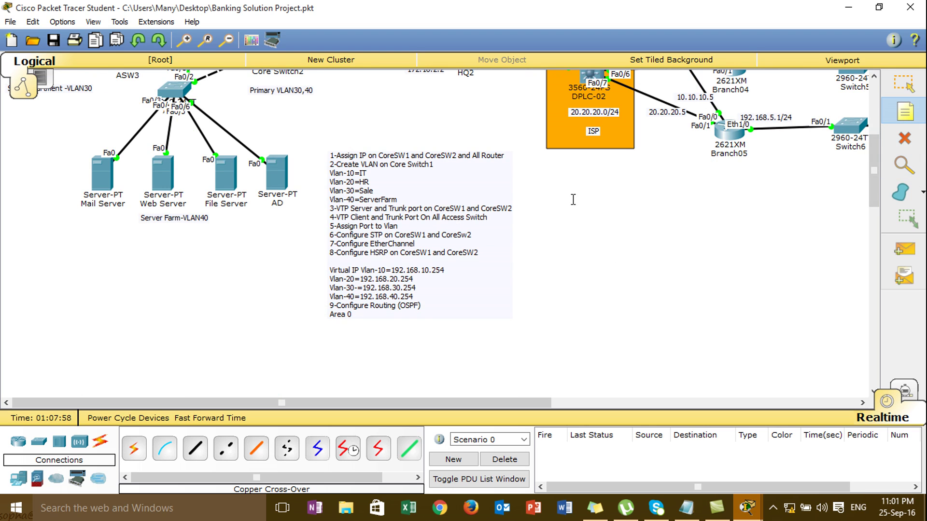
left_click(332, 328)
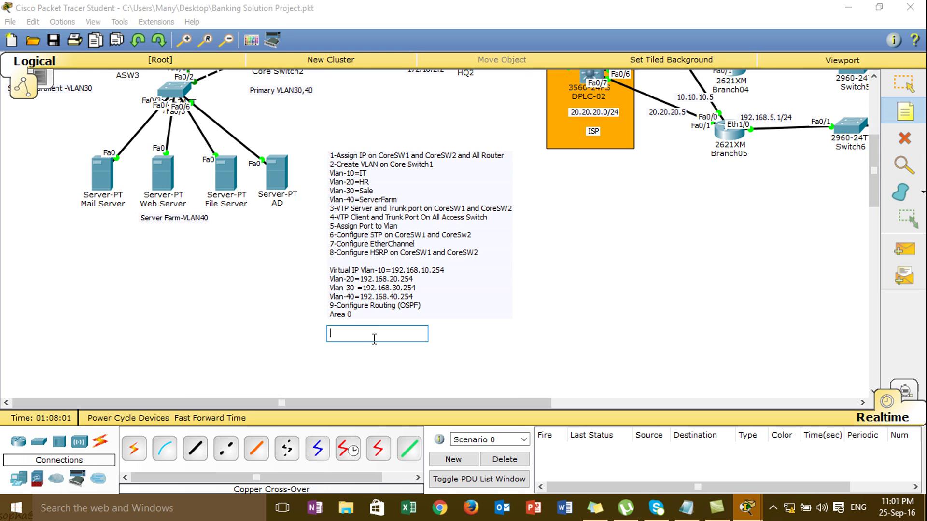
type("10-Te")
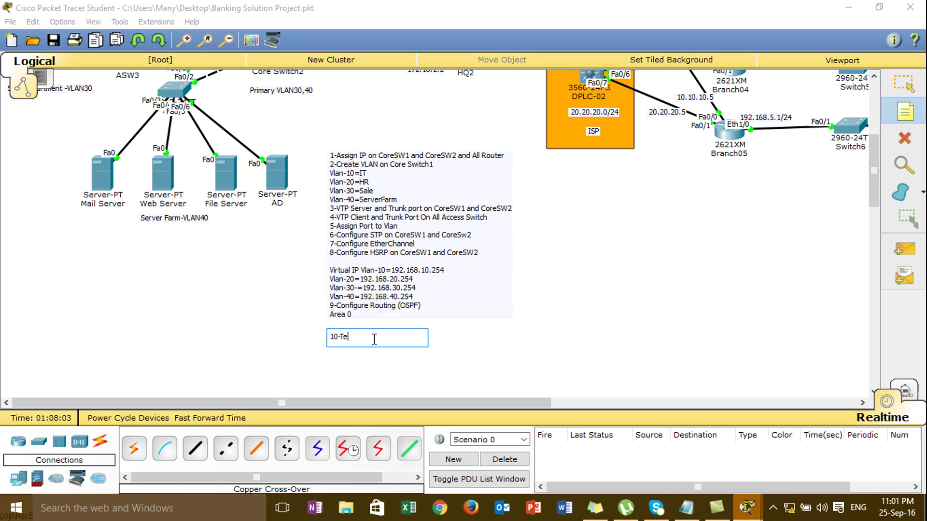
type("sting and Verify HSRP")
left_click(904, 85)
left_click_drag(355, 340, 349, 334)
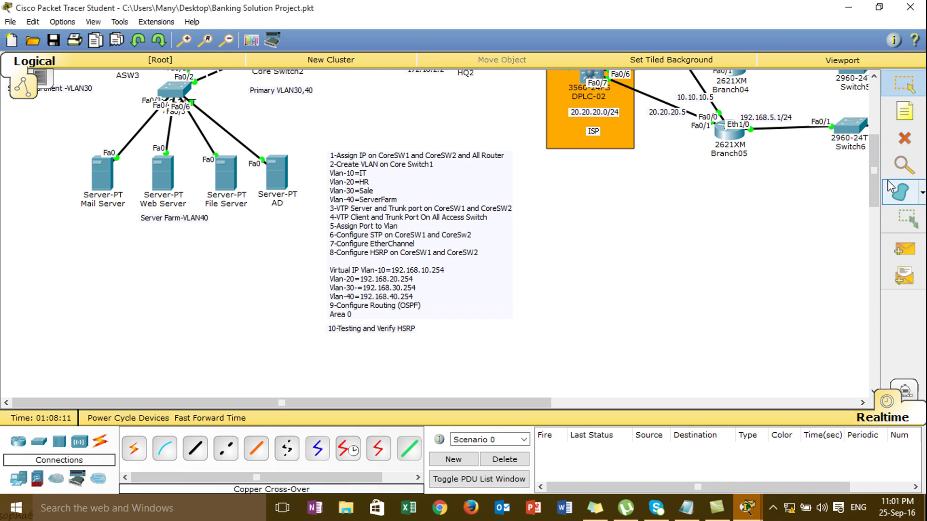
- Open the command prompt of PC5 and trace the route to 192.168.2.2
left_click_drag(874, 179, 865, 128)
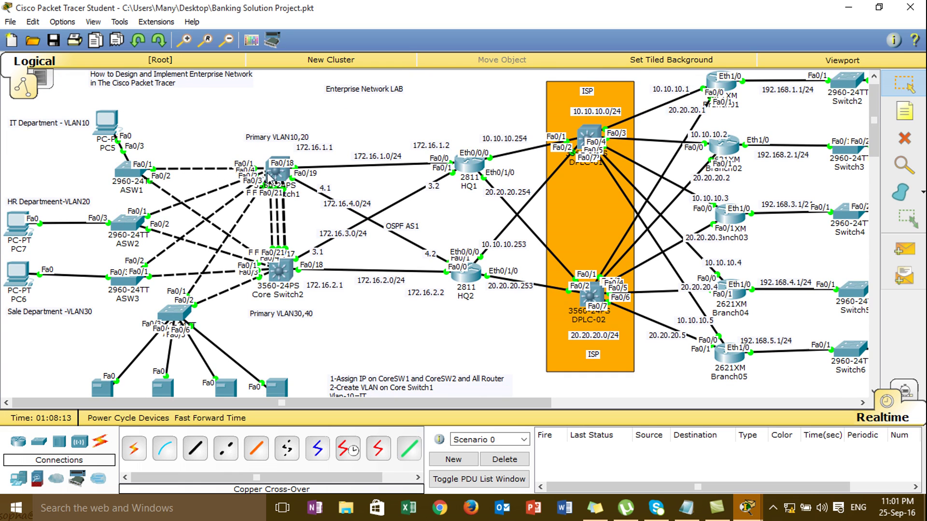
mouse_move(278, 174)
mouse_move(10, 294)
left_click(106, 121)
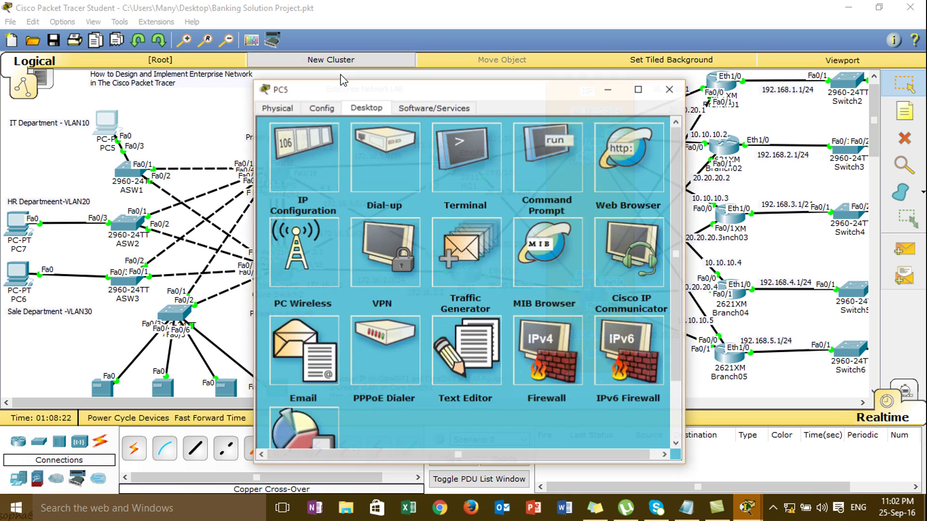
left_click_drag(360, 96, 522, 90)
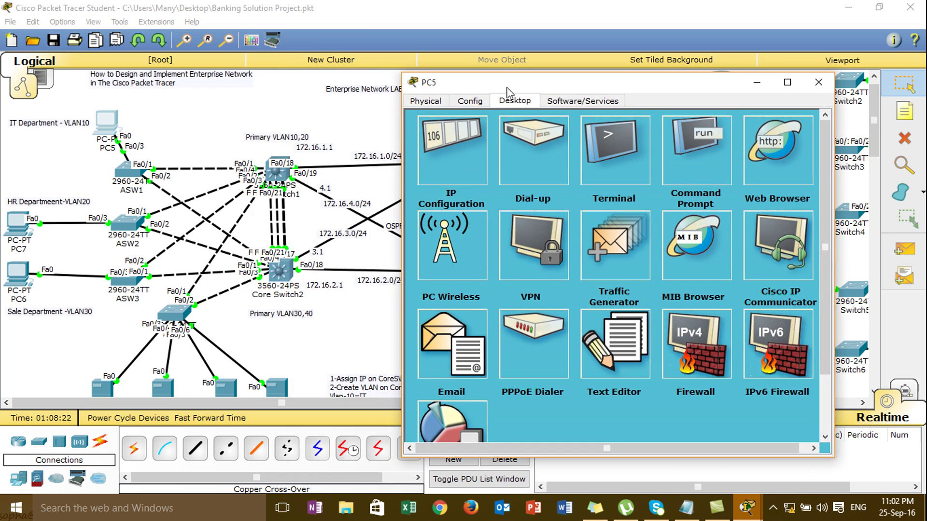
left_click(672, 150)
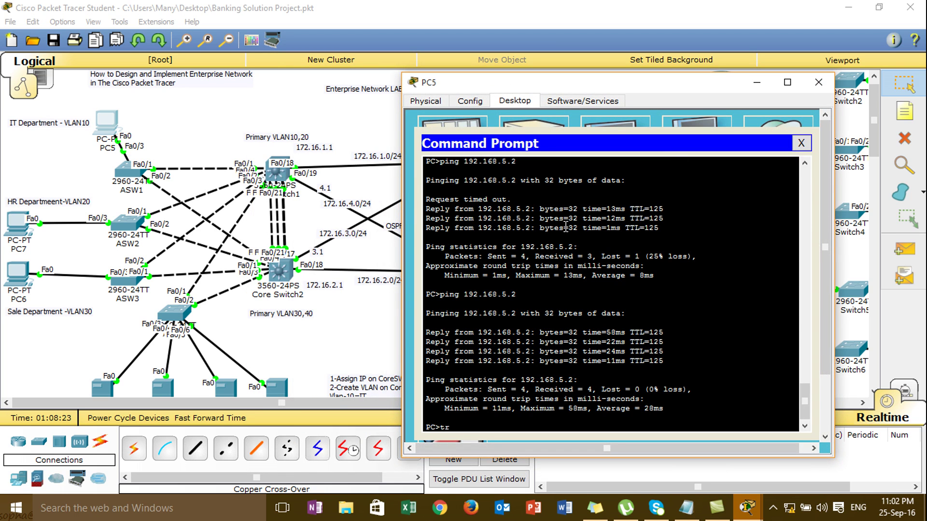
type("tracer")
type("t 192.168.2.2")
key("Return")
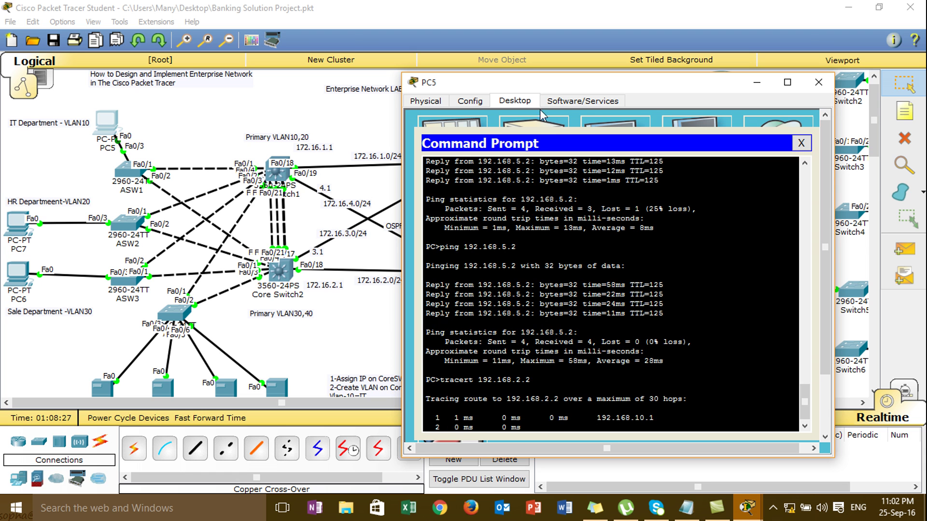
- Compare each hop of PC5's trace with the addresses in the topology, moving the window out of the way, and close the PC5 window
left_click_drag(538, 83, 495, 43)
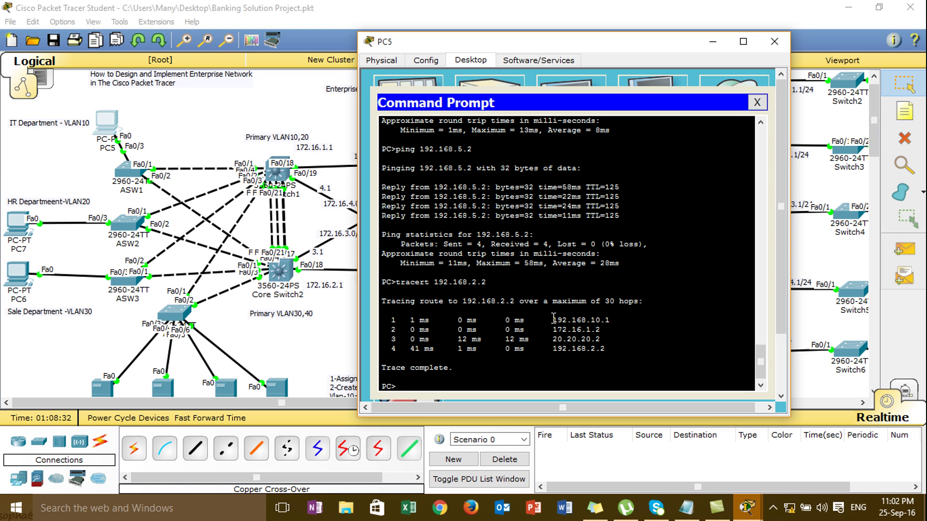
left_click_drag(553, 318, 637, 323)
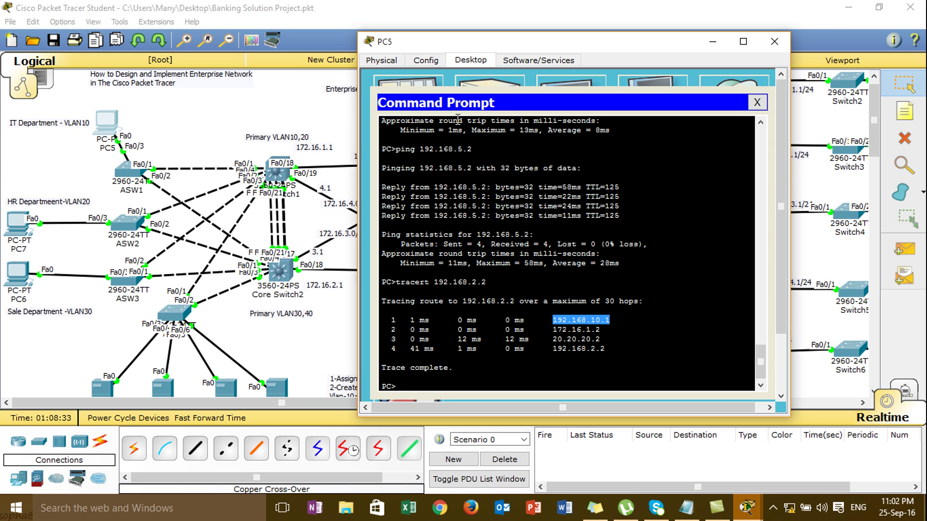
left_click_drag(470, 48, 624, 54)
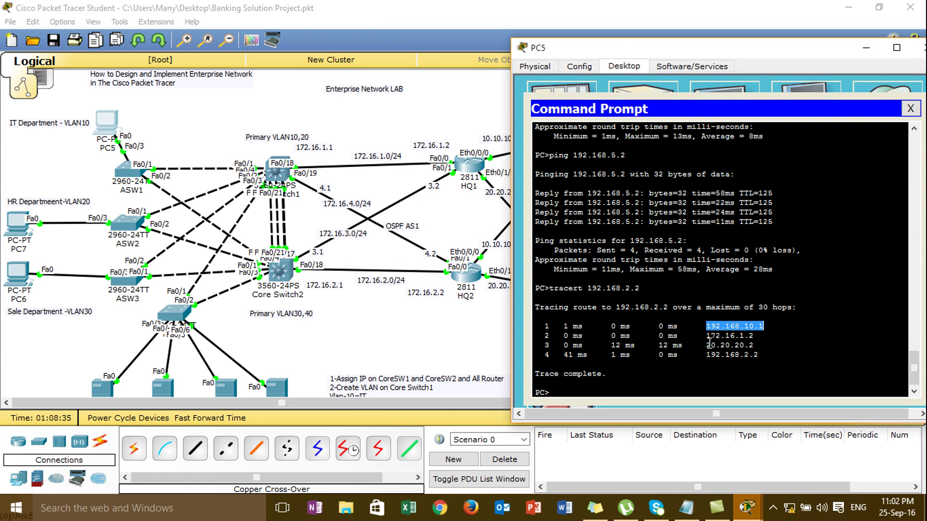
left_click_drag(705, 336, 765, 336)
left_click_drag(717, 48, 810, 100)
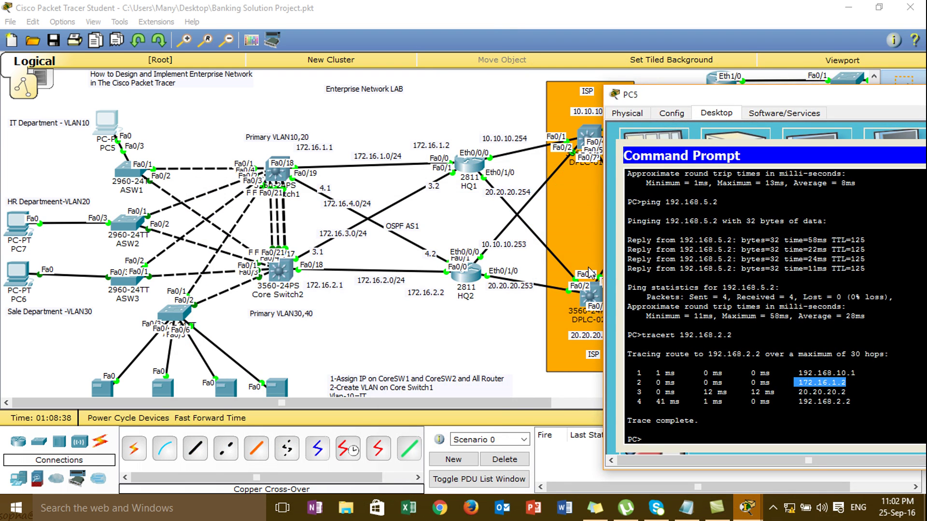
left_click_drag(795, 392, 860, 395)
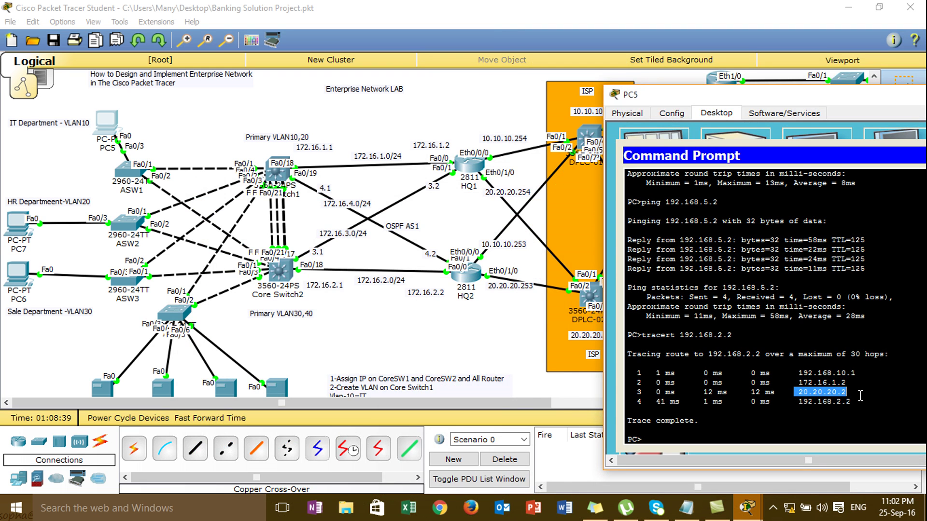
left_click_drag(750, 94, 382, 151)
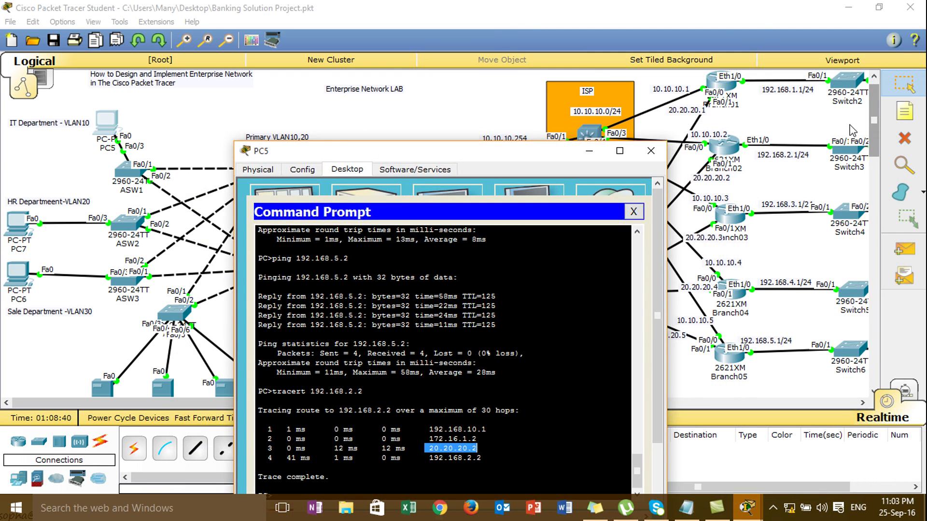
left_click_drag(427, 459, 482, 465)
left_click(651, 150)
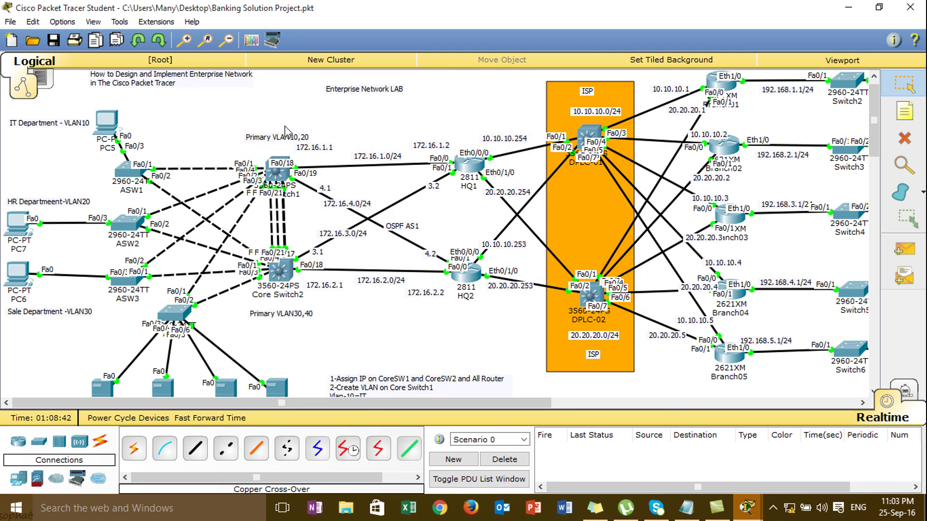
- Open the command prompt of PC7 and trace the route to 192.168.2.2
left_click(16, 224)
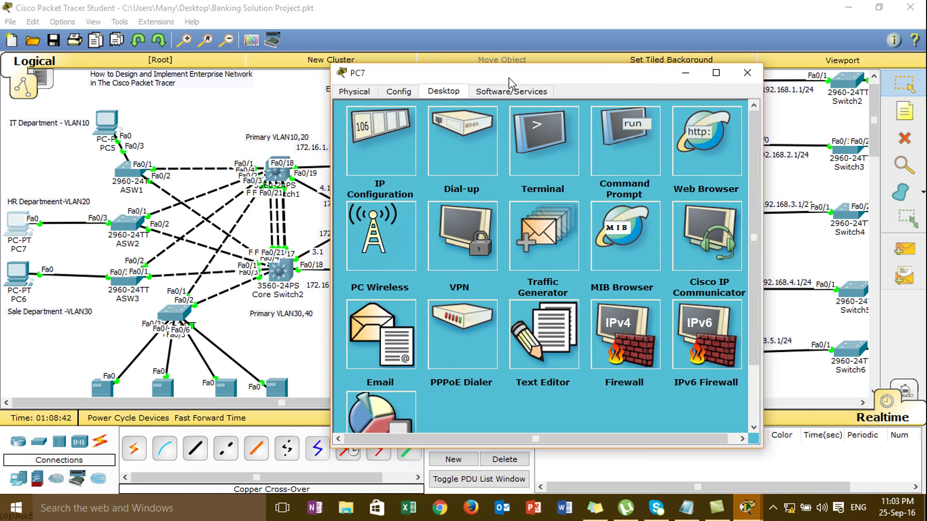
left_click_drag(401, 91, 510, 68)
left_click(641, 152)
type("tracert 19")
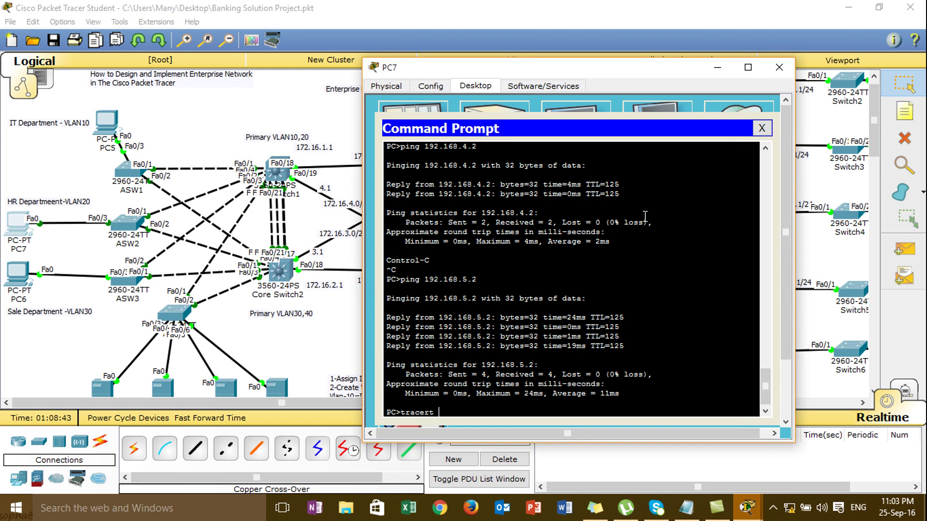
type(".168.")
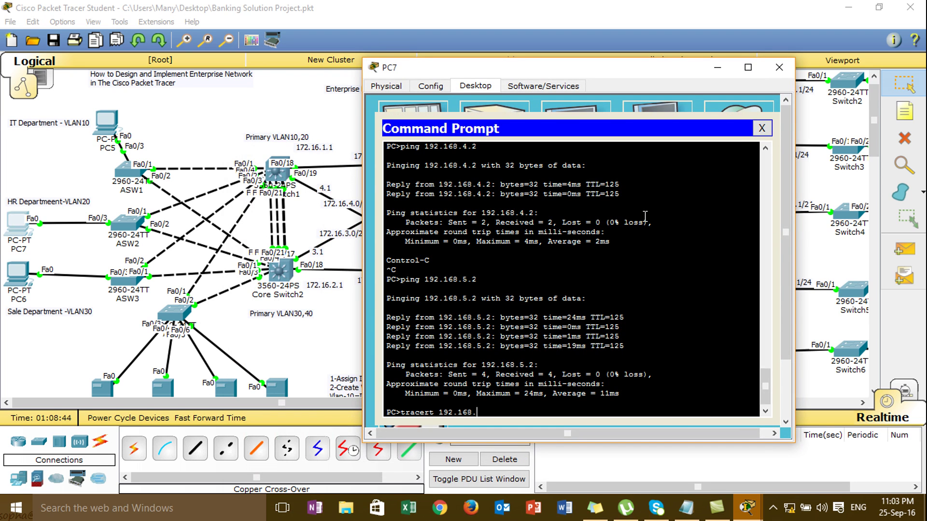
type("2.2")
key("Return")
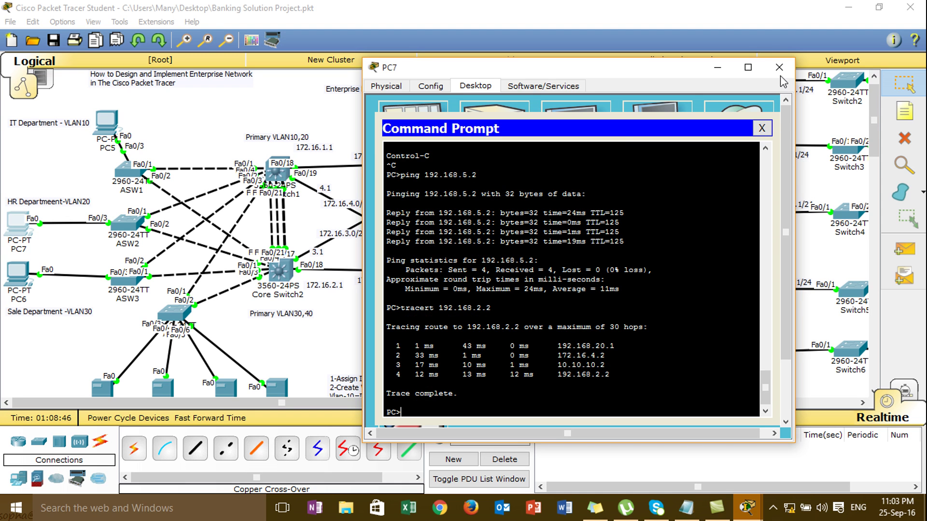
- Examine the first-hop gateway address in PC7's trace and close the PC7 window
left_click_drag(596, 345, 615, 346)
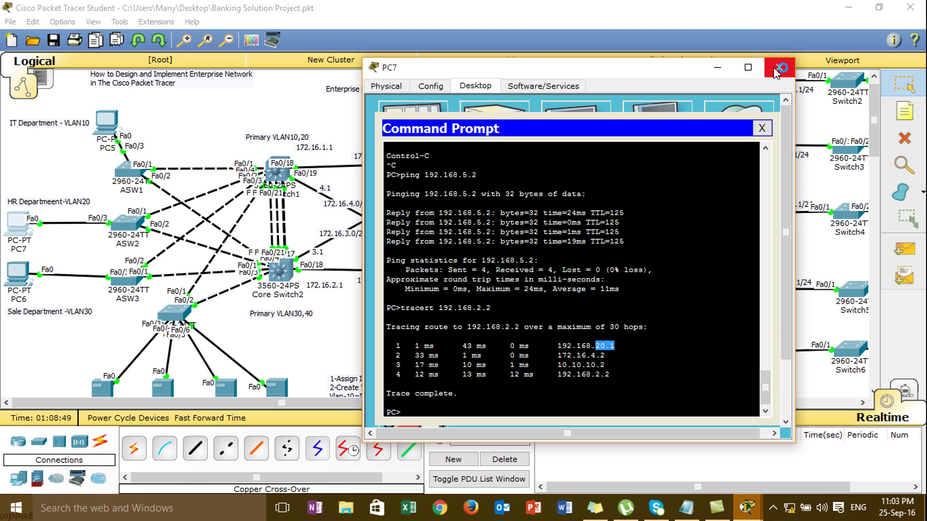
left_click(644, 361)
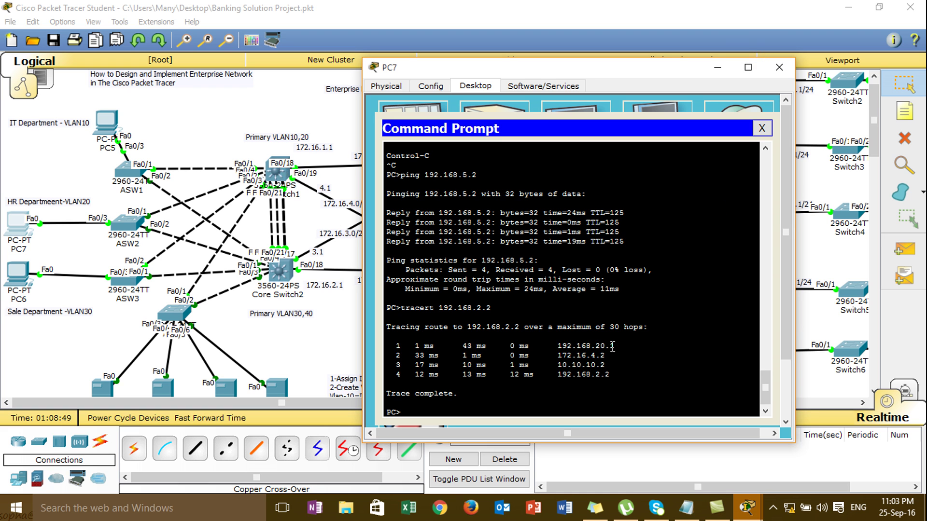
left_click_drag(607, 345, 612, 345)
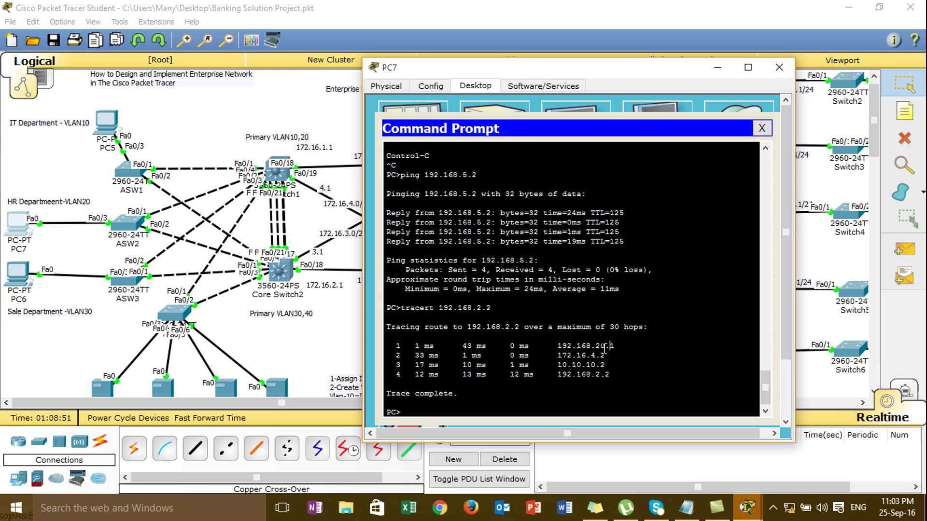
left_click(780, 67)
- Trace the route to 192.168.2.2 from PC6's command prompt and check the first-hop address
left_click(18, 275)
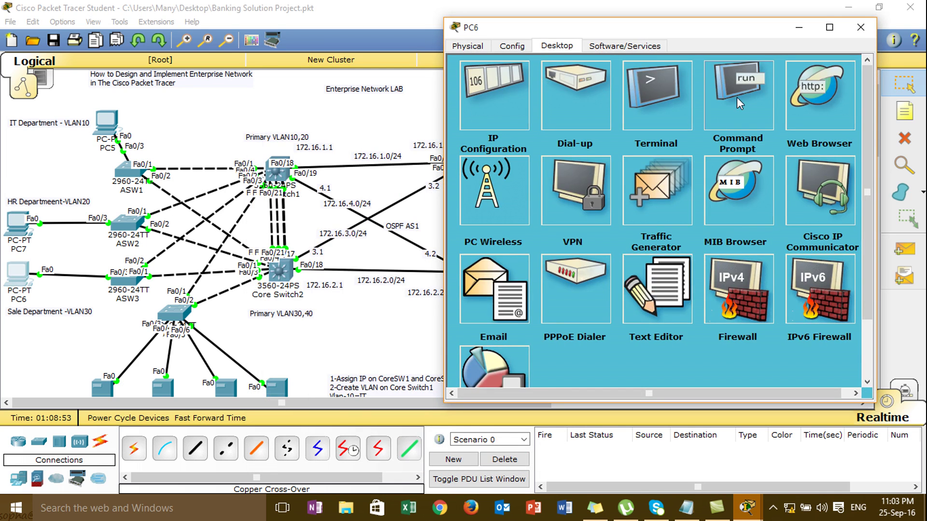
left_click(739, 102)
type("tracert 192.168.2.2")
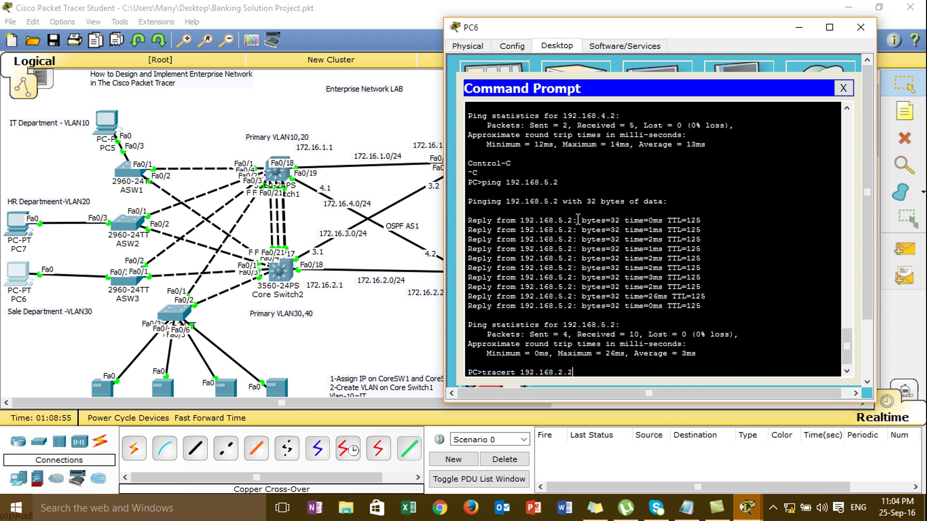
key("Return")
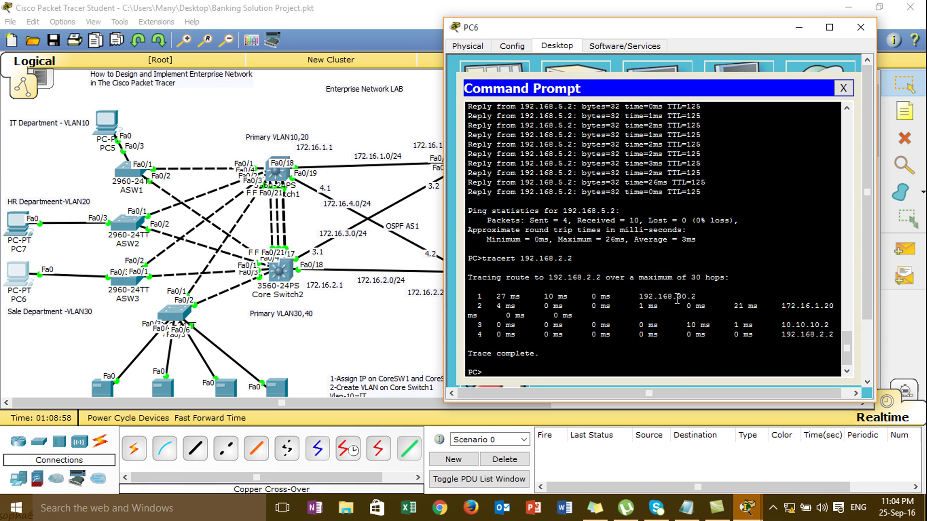
left_click_drag(691, 297, 703, 298)
left_click(735, 327)
- Trace the route to 192.168.2.2 from the Mail Server's command prompt and move its window clear of the core switches
left_click(106, 389)
left_click(376, 181)
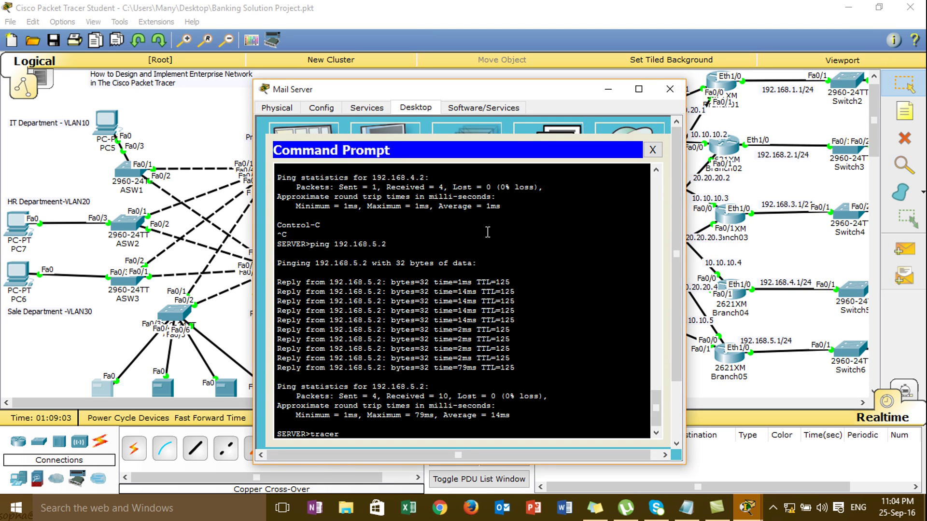
type("tracert 192.168.2.2")
key("Return")
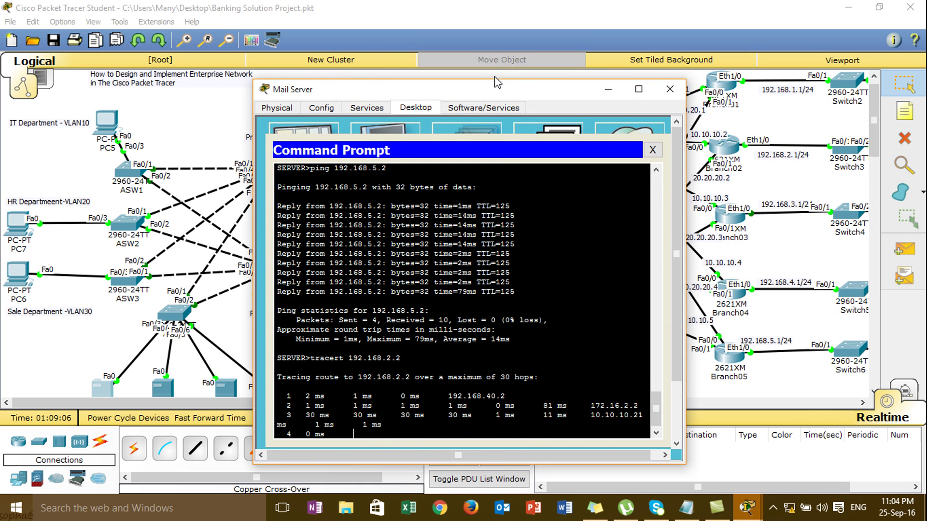
left_click_drag(497, 94, 623, 66)
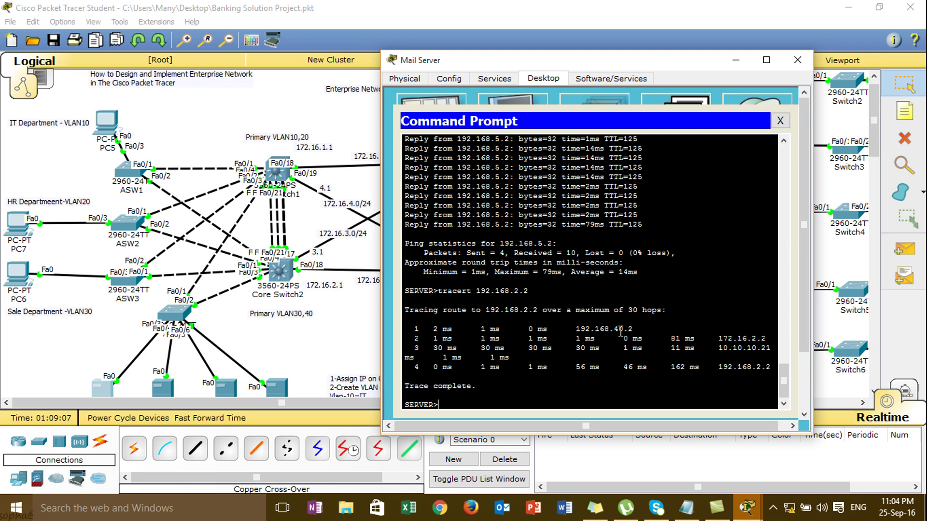
- Check the first-hop address in the Mail Server's trace, close its window and switch to Simulation mode
left_click_drag(635, 328, 575, 329)
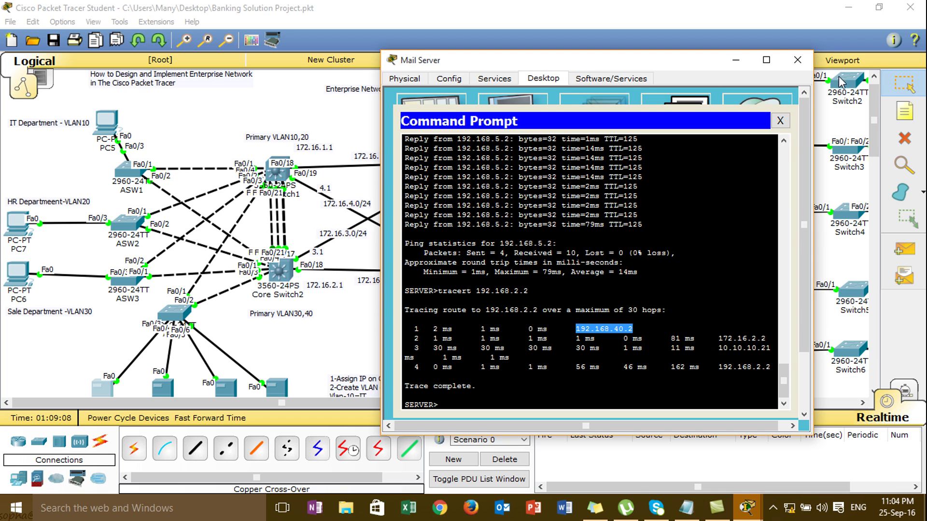
left_click(798, 60)
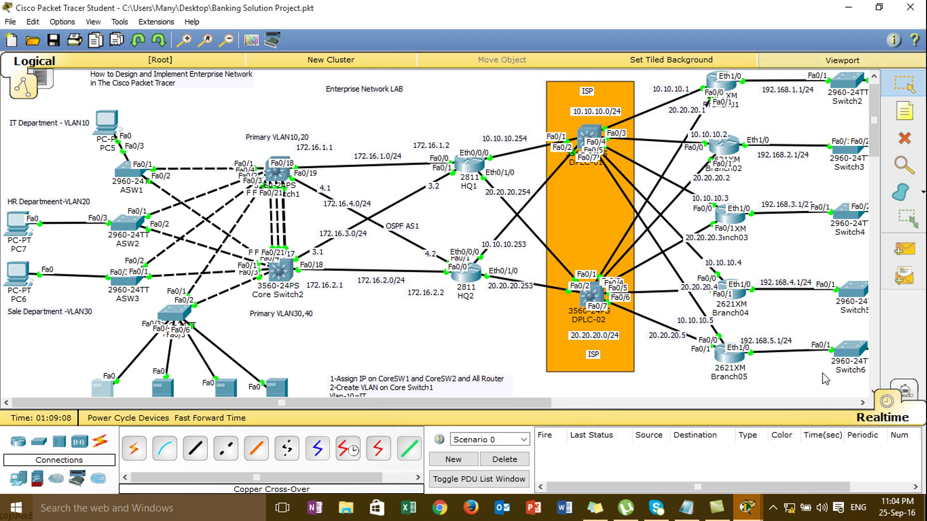
left_click(907, 392)
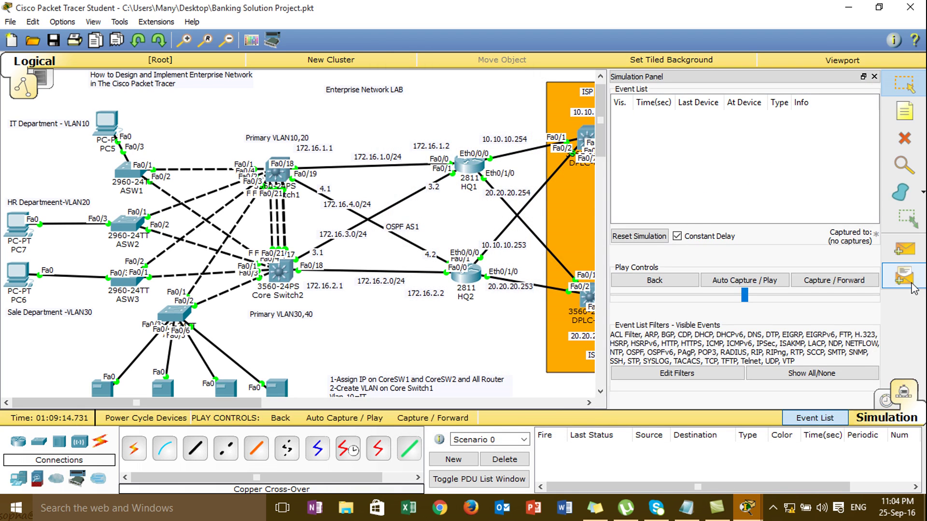
left_click(910, 284)
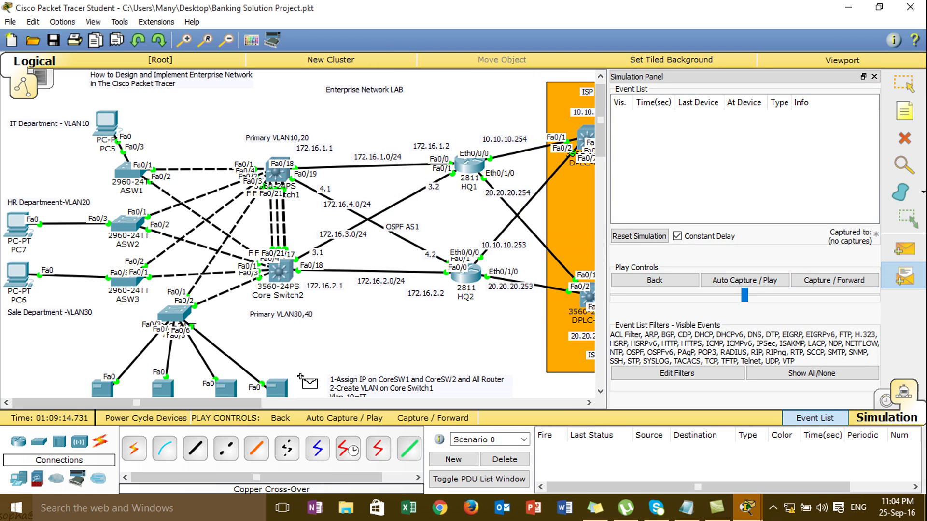
left_click(108, 122)
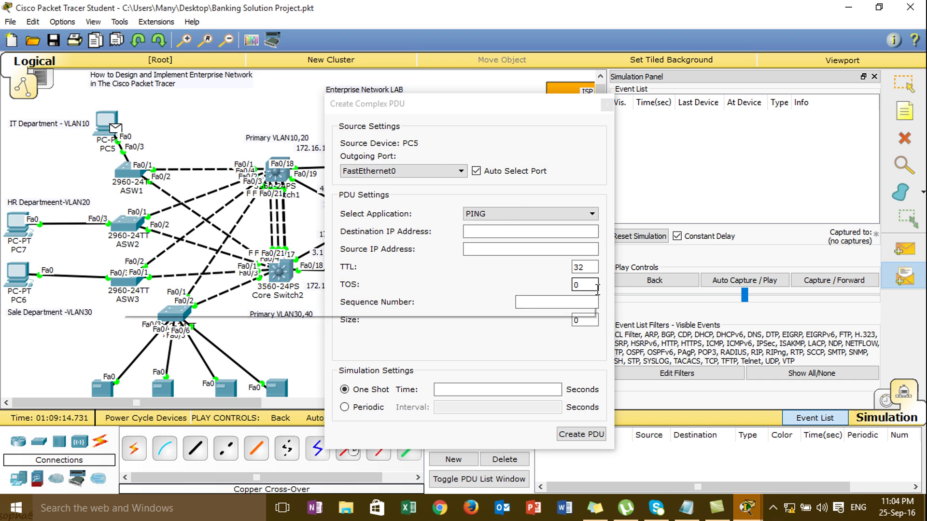
key("Escape")
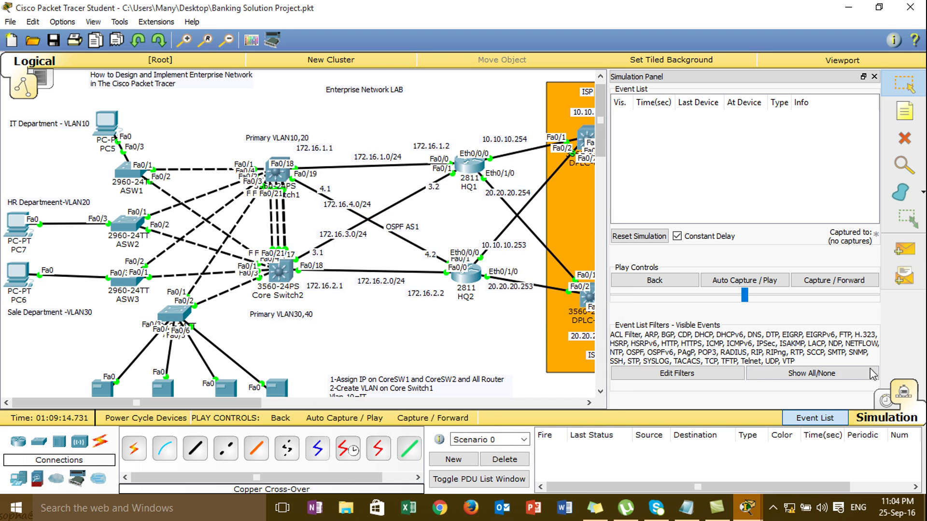
- Add a simple PDU from PC5 in the IT Department to PC1 in the first branch
left_click(904, 249)
left_click(108, 123)
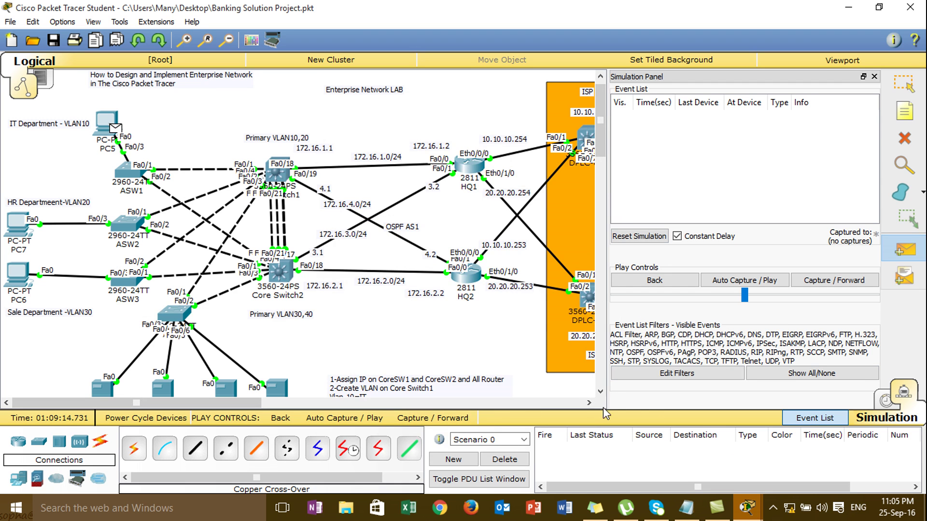
left_click(589, 402)
left_click_drag(588, 402, 589, 403)
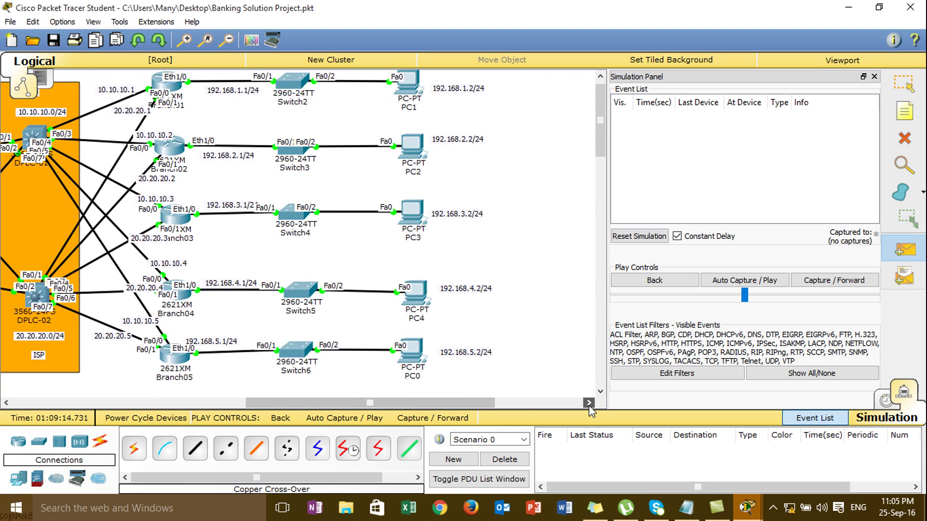
left_click(409, 83)
left_click_drag(496, 402, 221, 420)
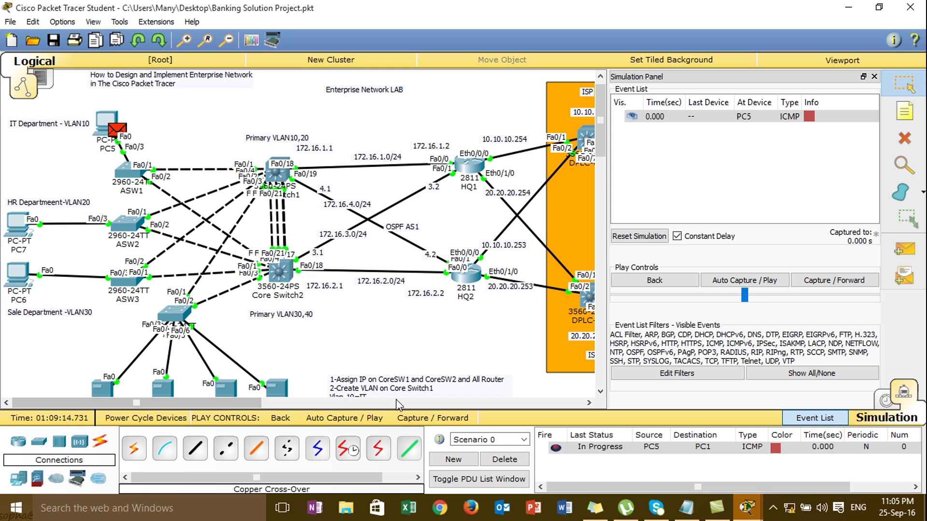
left_click_drag(254, 406, 534, 406)
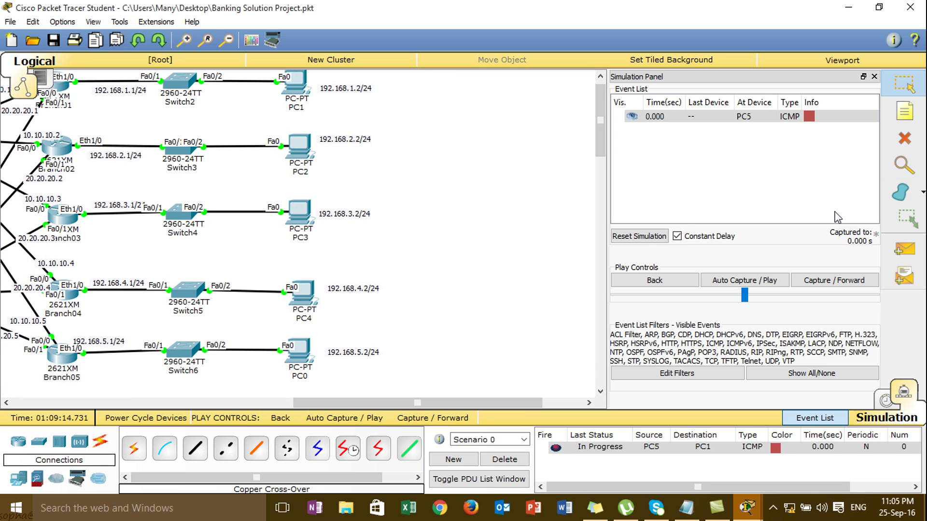
left_click_drag(451, 403, 135, 389)
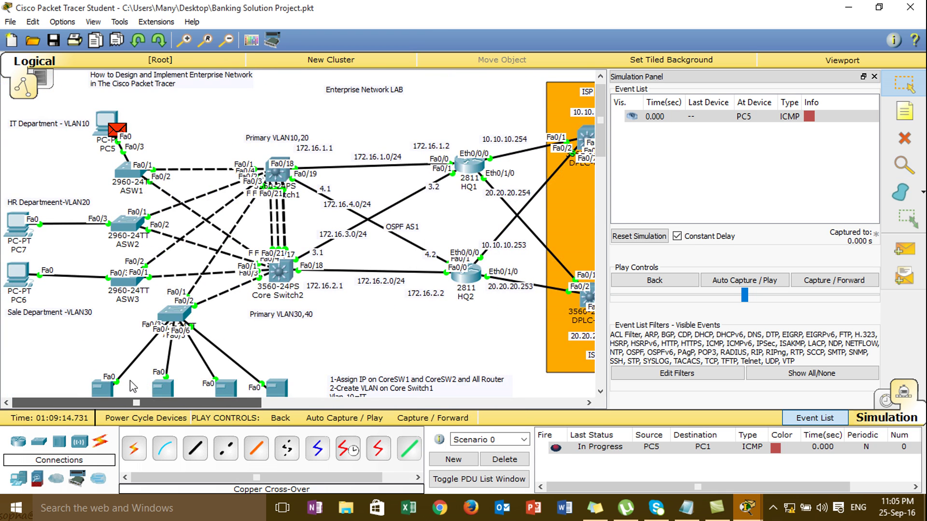
- Start a ping to 192.168.5.2 from PC5's command prompt, abort it and ping 192.168.2.2 instead
left_click(106, 121)
left_click(546, 155)
key("Up")
key("Up")
key("Return")
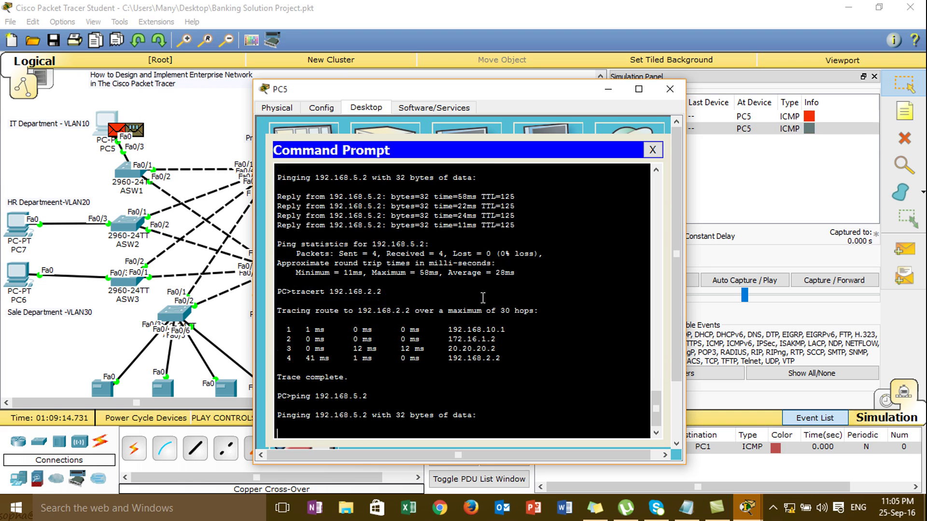
key("ctrl+c")
type("ping 192.168.5.")
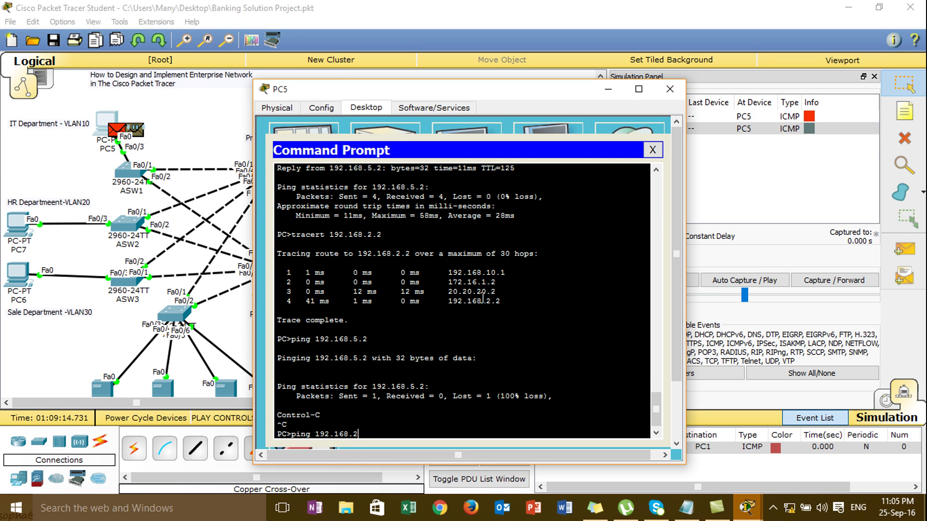
key("Return")
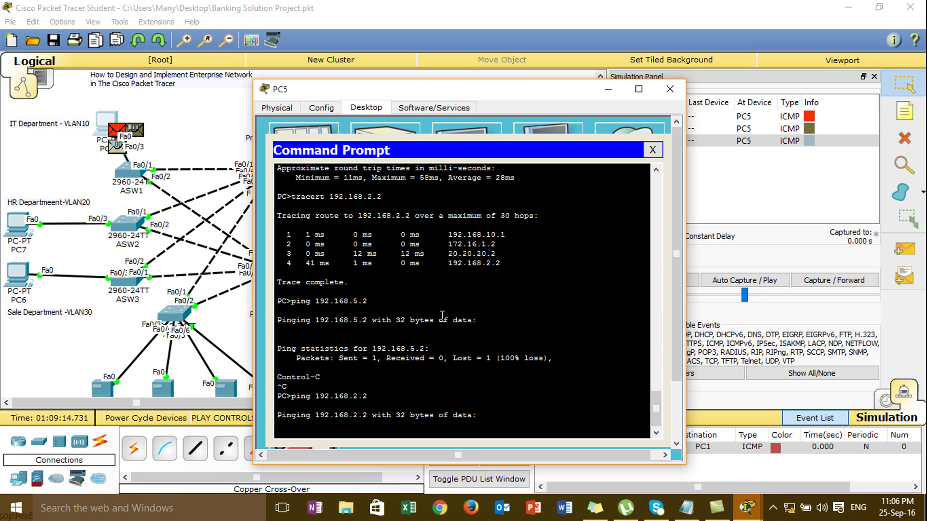
- Return to Realtime mode and reopen PC5's command prompt to check the ping to 192.168.2.2
left_click(670, 88)
left_click(884, 399)
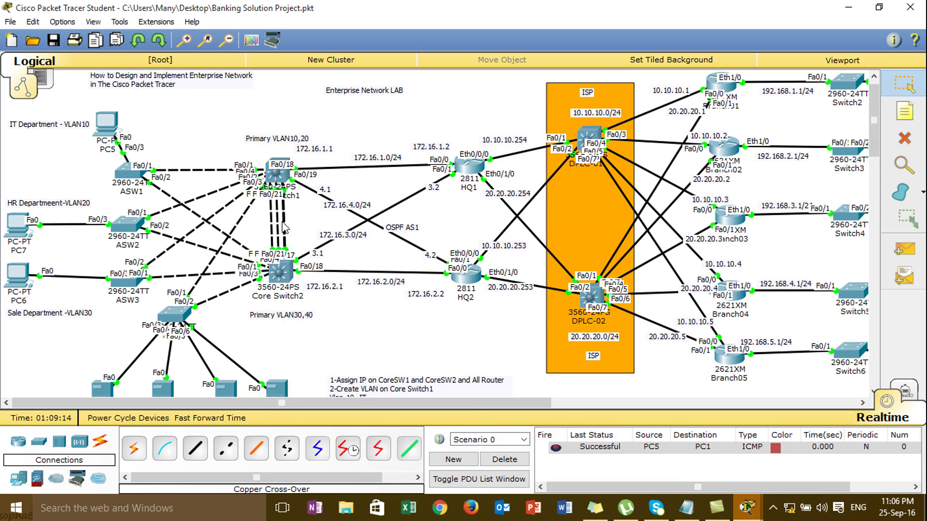
left_click(108, 130)
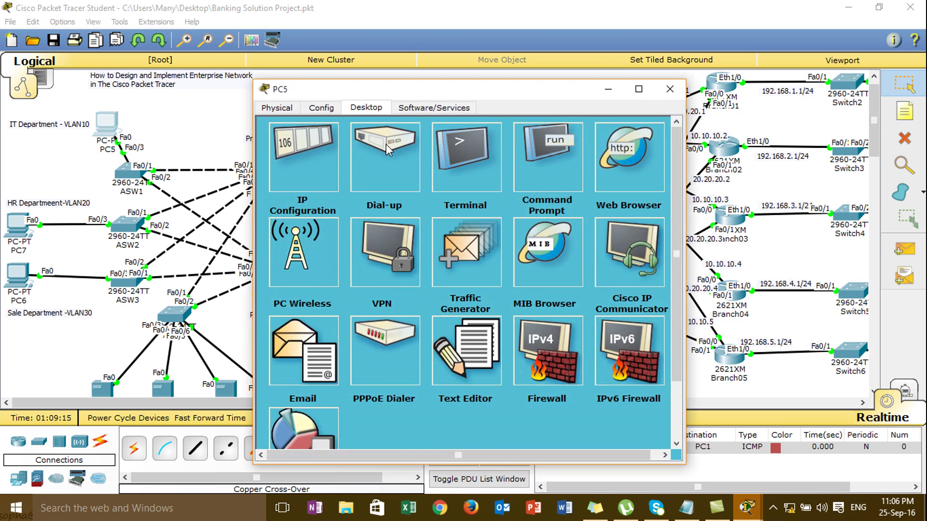
left_click(524, 160)
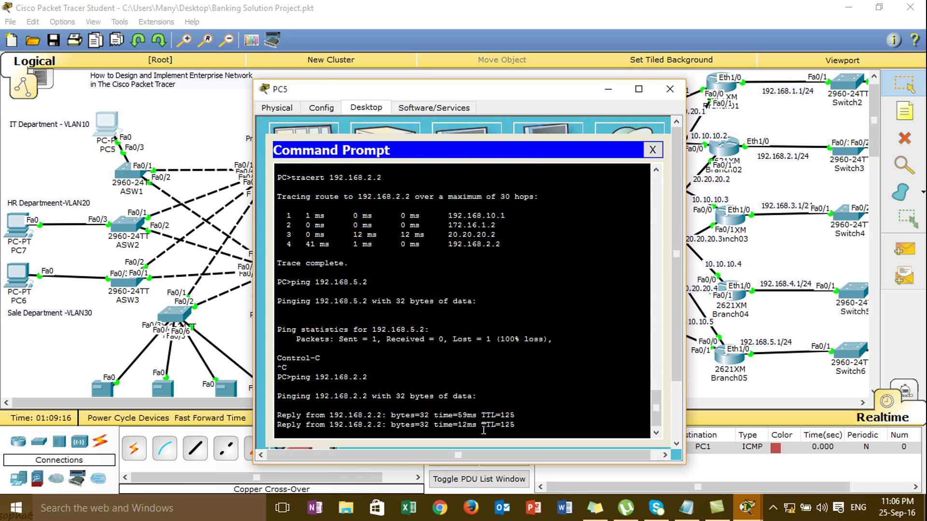
left_click_drag(576, 97, 503, 131)
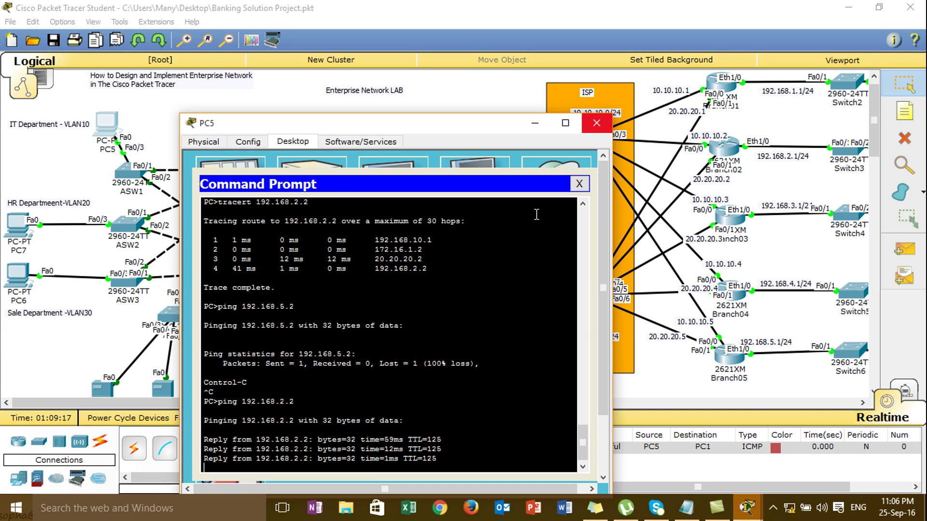
- Recall the last ping command on PC5, erase its destination address and close the PC5 window
key("Return")
key("Up")
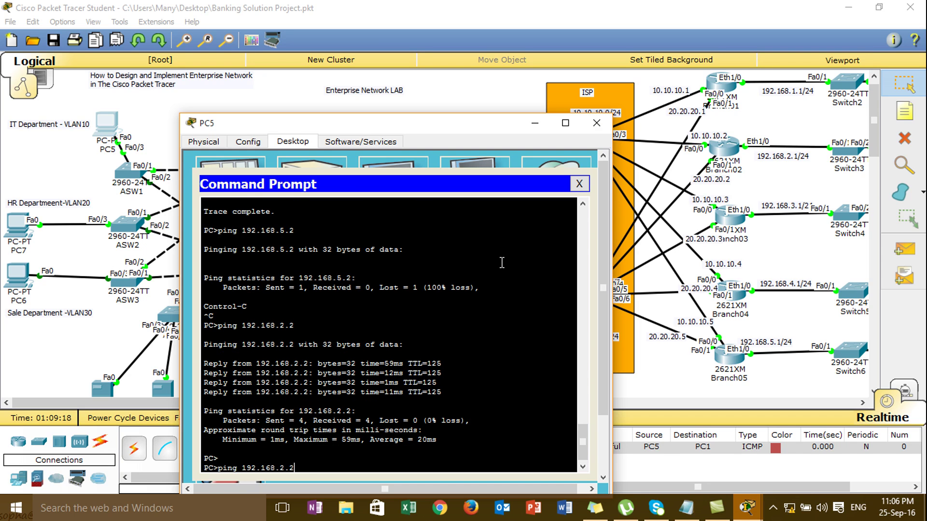
key("BackSpace")
key("BackSpace")
key("BackSpace")
key("BackSpace")
key("BackSpace")
key("BackSpace")
key("BackSpace")
key("BackSpace")
key("BackSpace")
key("BackSpace")
key("BackSpace")
key("BackSpace")
key("BackSpace")
key("BackSpace")
key("BackSpace")
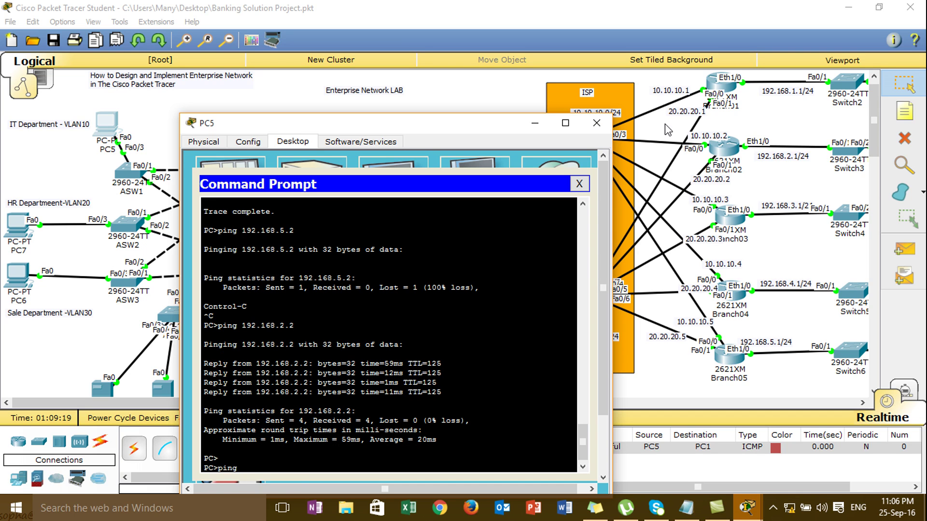
left_click(597, 122)
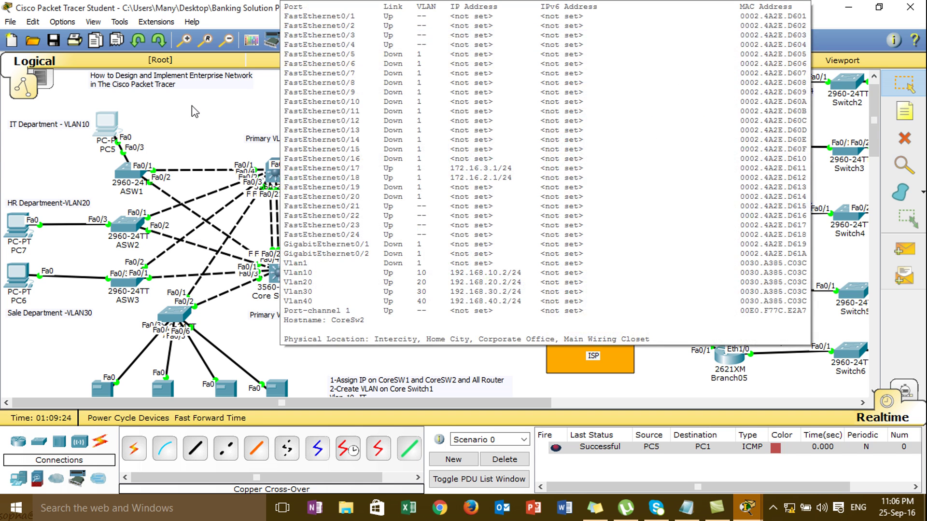
- Open the command line of switch ASW1 and enter global configuration mode
left_click(130, 172)
key("Return")
type("con")
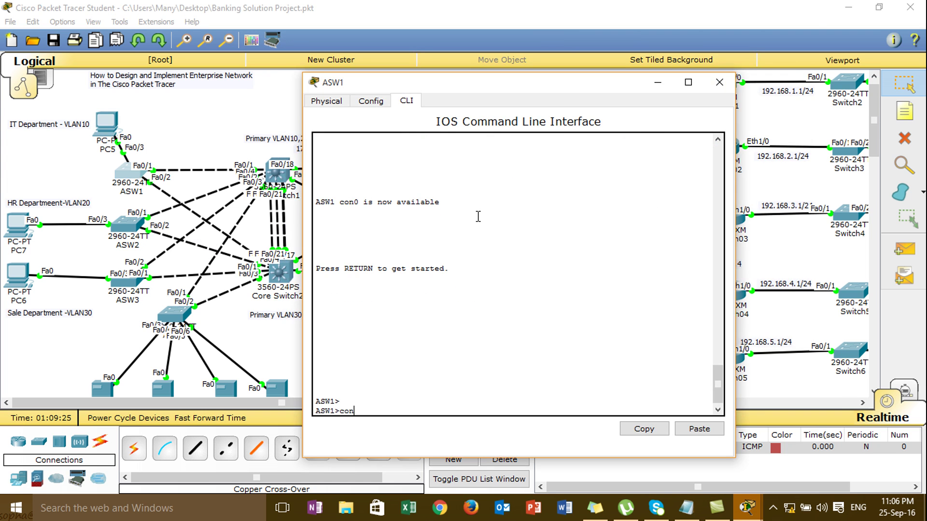
key("Tab")
key("Return")
type("conf")
key("Tab")
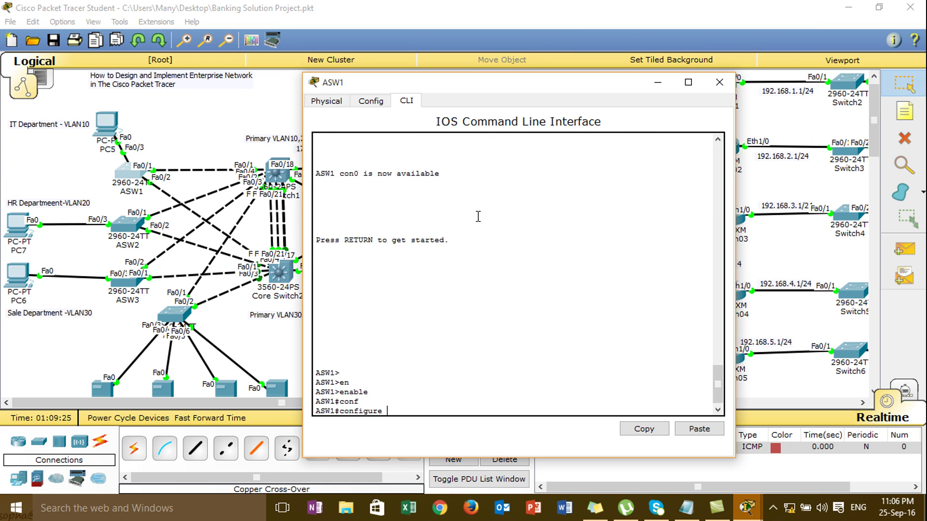
type("t")
key("Tab")
key("Return")
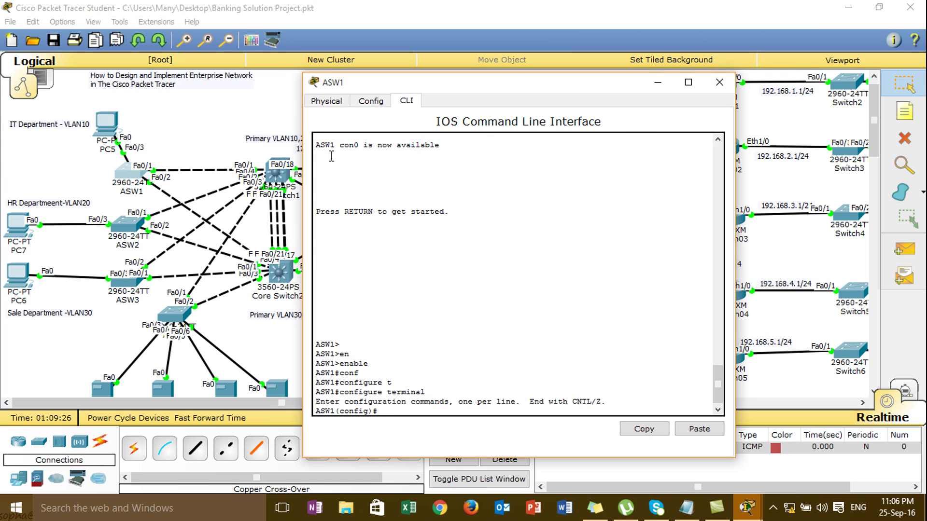
- Shut down interface f0/2 on ASW1 and leave configuration mode
type("int f0/2")
key("Return")
type("nfig-if)#n")
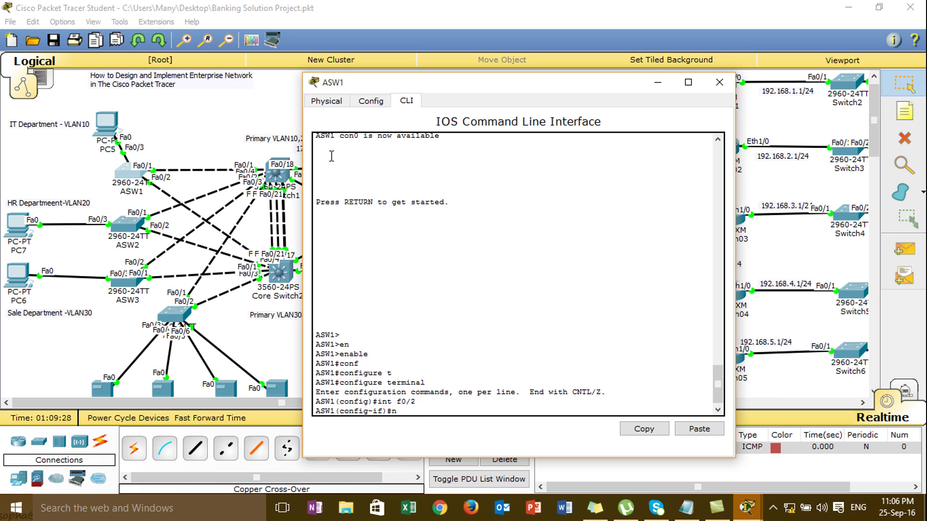
key("BackSpace")
type("sh")
key("Tab")
key("Return")
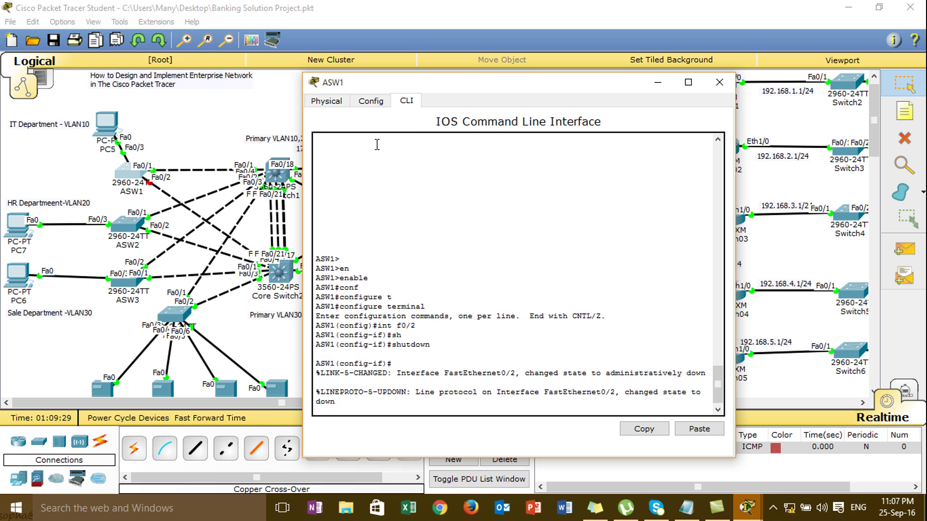
key("ctrl+z")
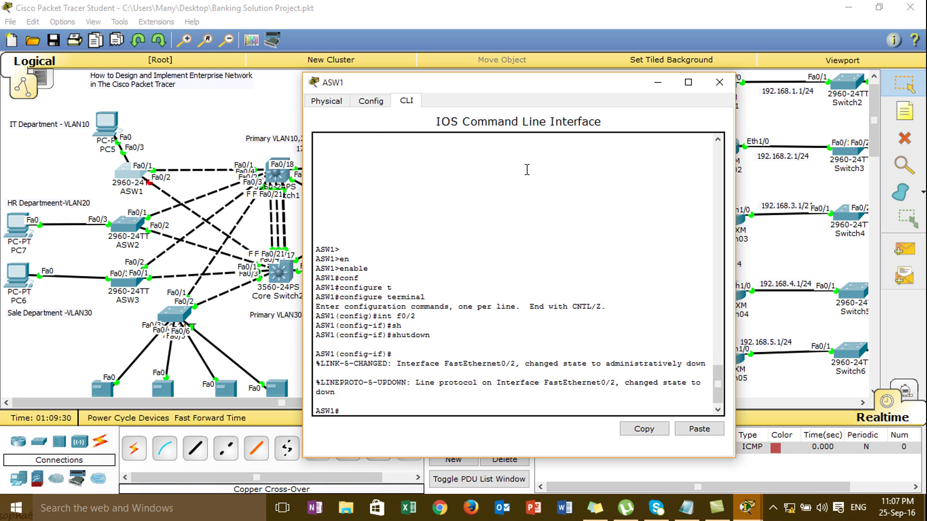
key("Up")
key("Up")
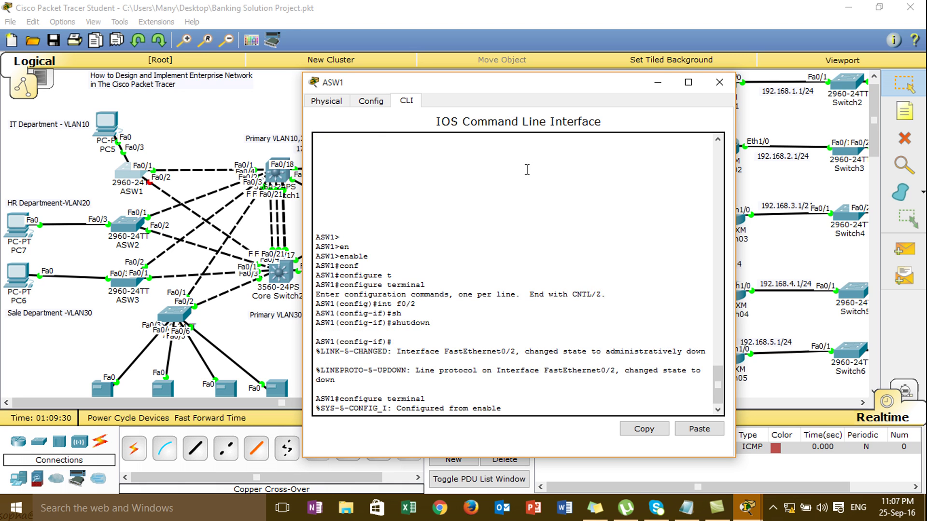
key("Return")
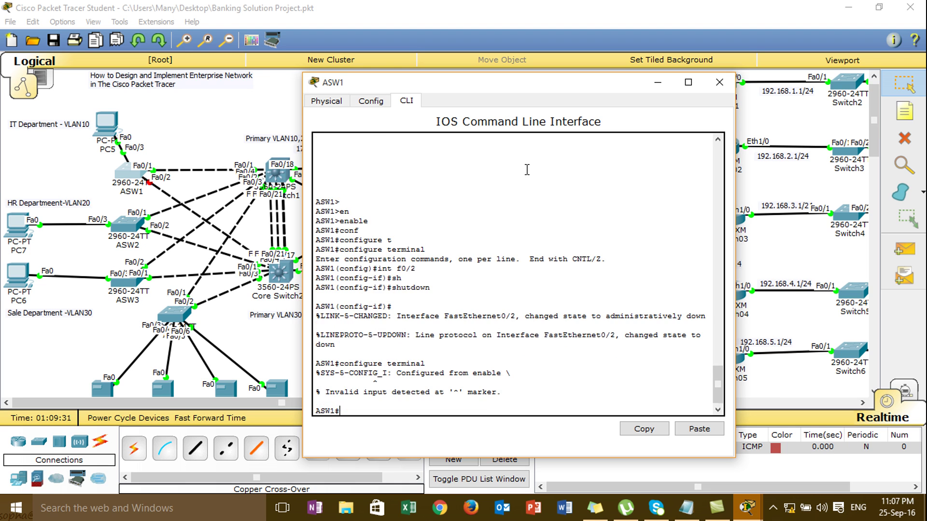
key("Return")
key("Return")
key("Return")
key("Return")
key("Return")
- Re-enter global configuration mode on ASW1 and bring interface f0/2 back up with no shutdown
type("conf")
key("Tab")
type("t")
key("Tab")
key("Return")
type("int f0/2")
key("Return")
type("no sh")
key("Tab")
key("Return")
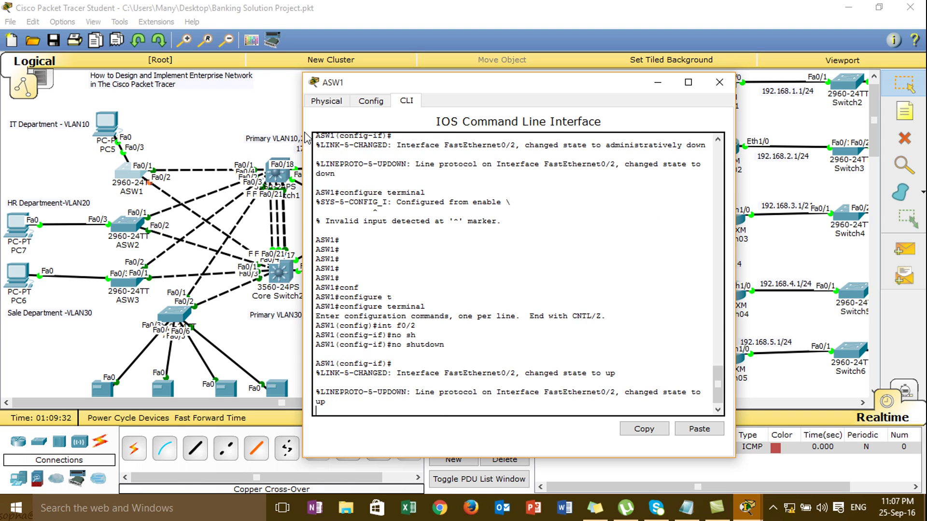
- Shut down interface f0/1 on ASW1, its link to Core Switch1, and close the switch window
key("Return")
type("int f0/1")
key("Return")
type("sh")
key("Tab")
key("Return")
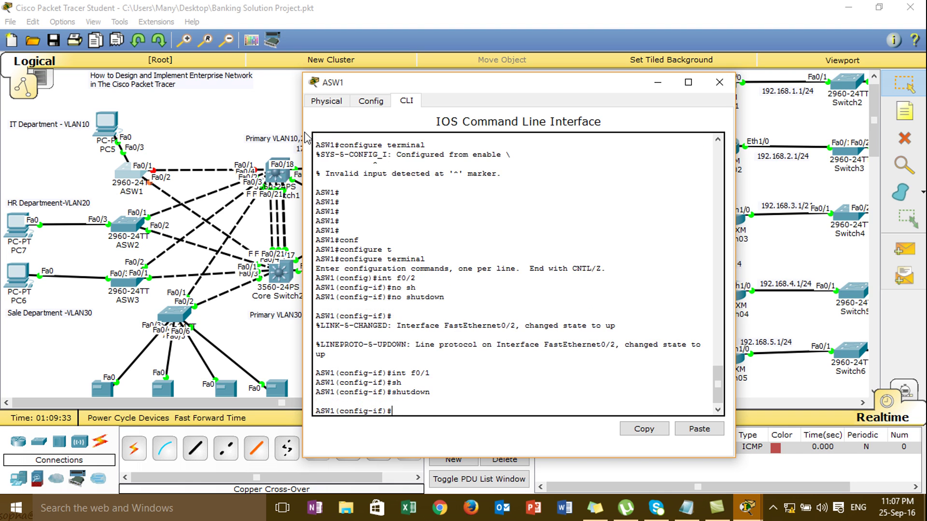
left_click(719, 82)
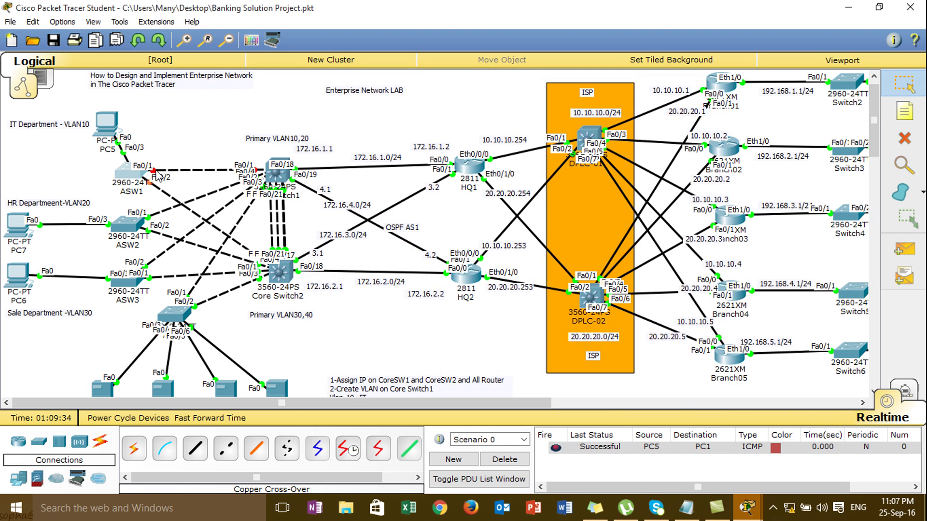
- Ping 192.168.2.2 from PC5's command prompt, moving its window to keep the ASW1 links in view
left_click(107, 124)
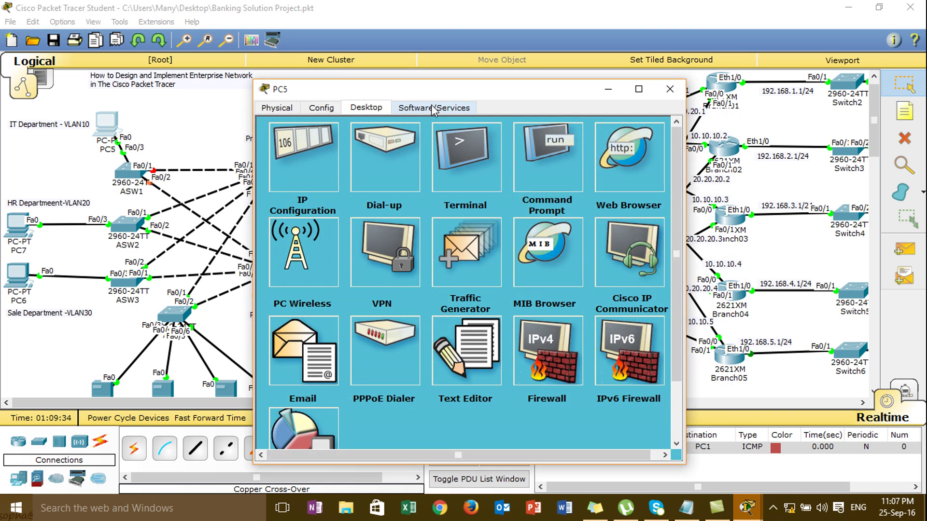
left_click_drag(427, 94, 406, 86)
left_click(534, 167)
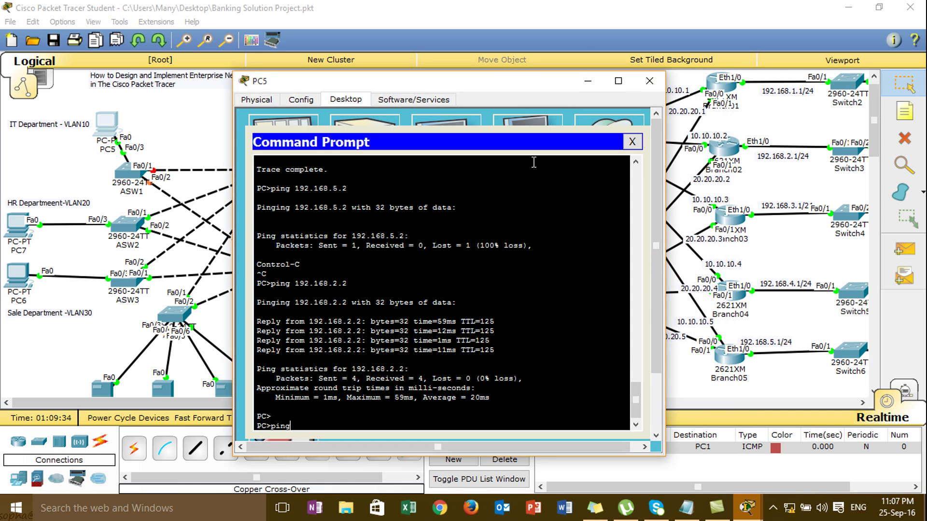
type("ping 192.168.5.2")
key("Return")
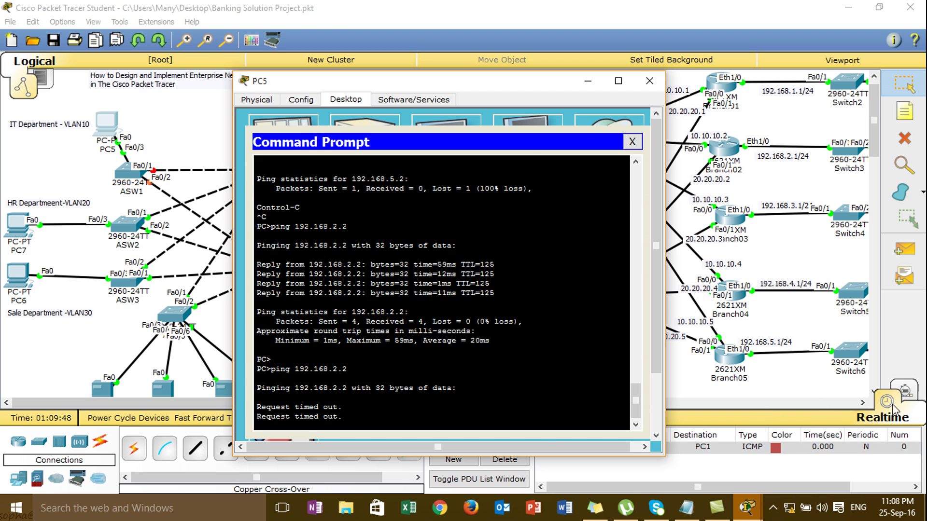
- Alternate between Simulation and Realtime modes until ASW1's Fa0/2 link to Core Switch2 comes up, finishing in Realtime
left_click(911, 397)
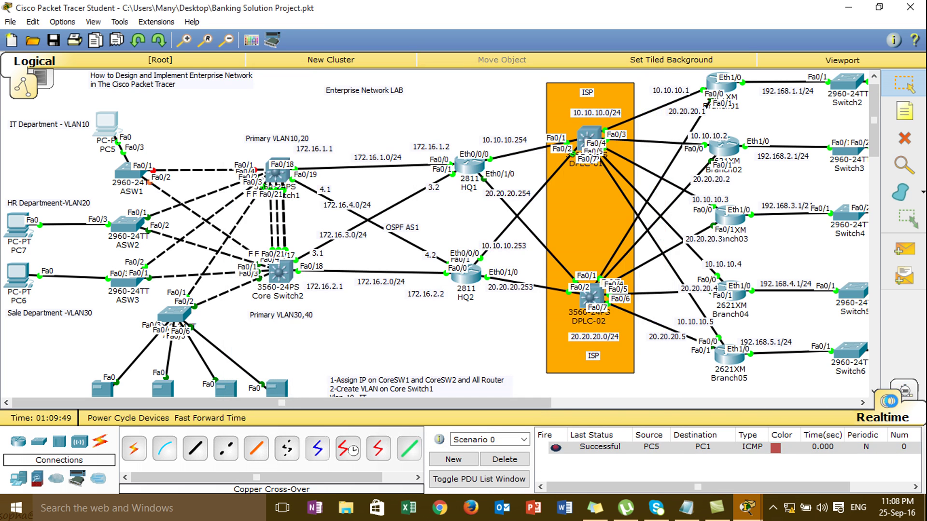
left_click(886, 402)
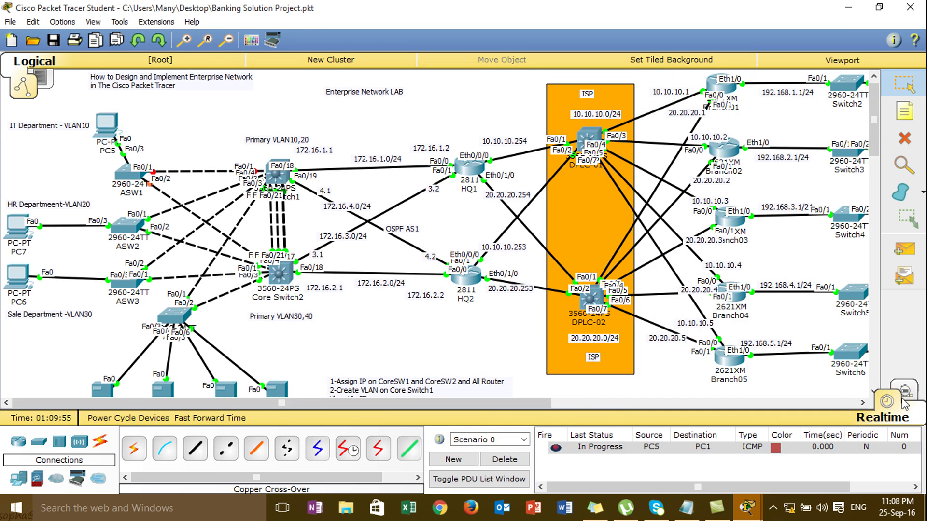
left_click(889, 400)
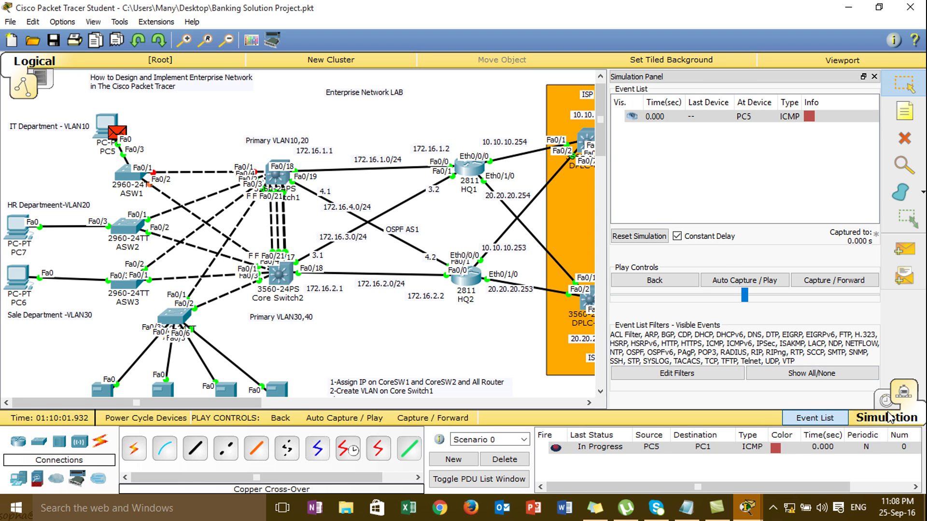
left_click(886, 402)
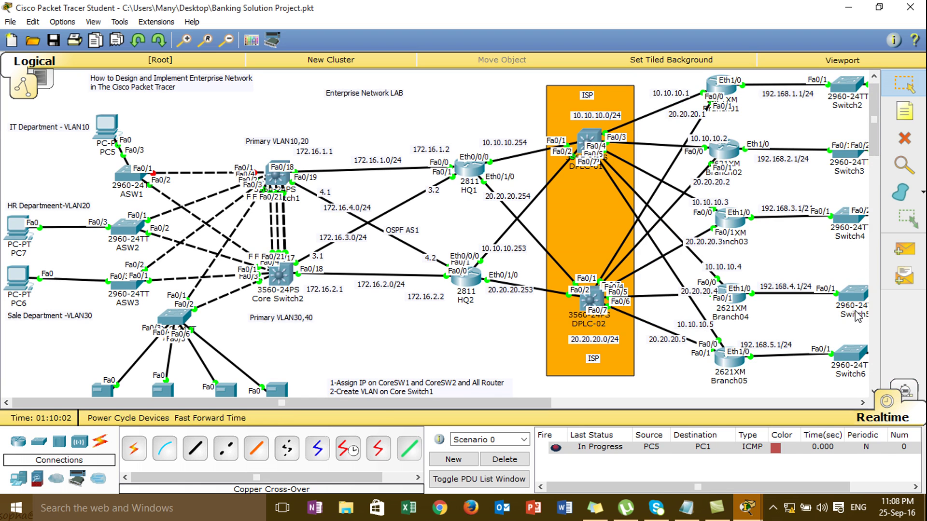
- Repeat the ping to 192.168.2.2 from PC5's command prompt
left_click(108, 126)
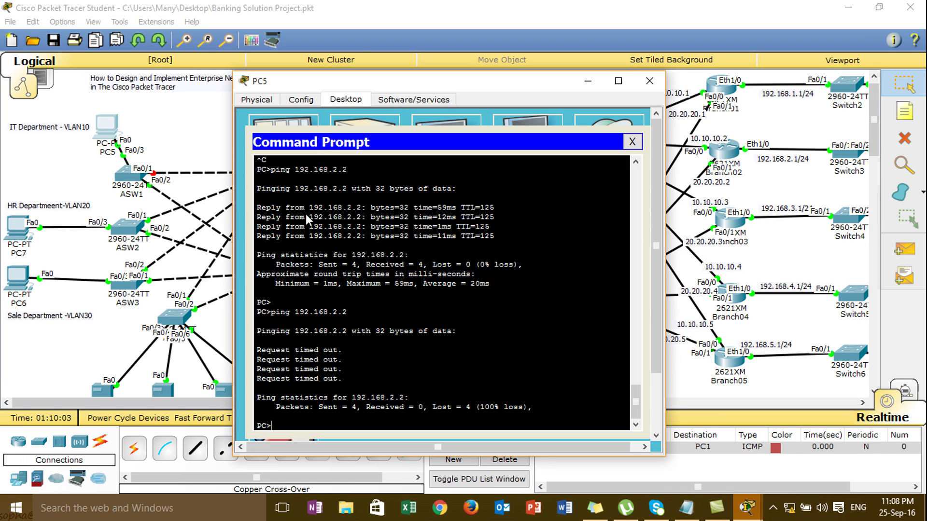
key("Up")
key("Return")
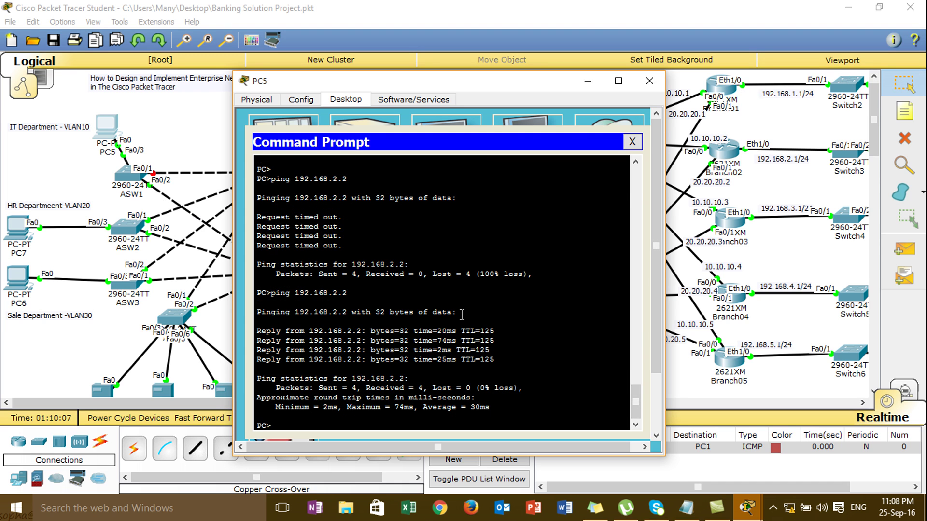
- Trace the route from PC5 to 192.168.2.2 and move the PC5 window aside to reveal the core switches
type("tracert 192.168.2")
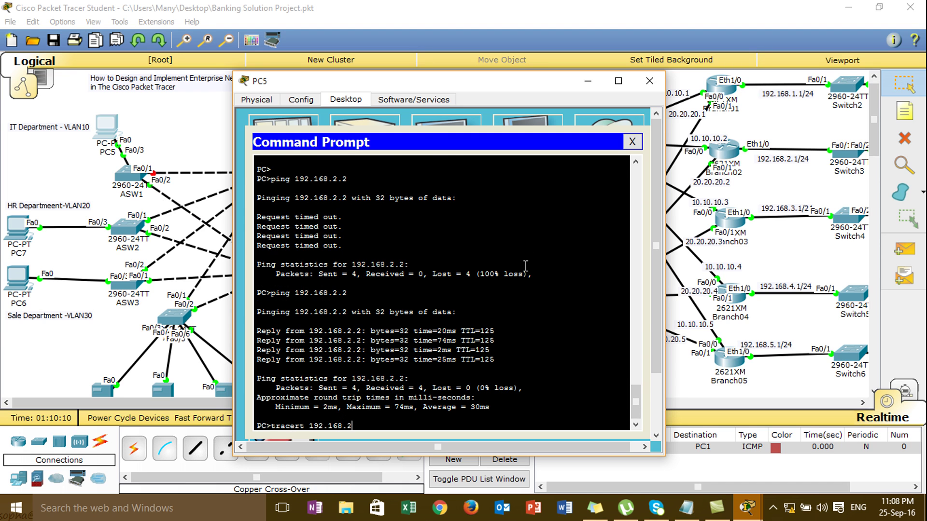
type(".2")
key("Return")
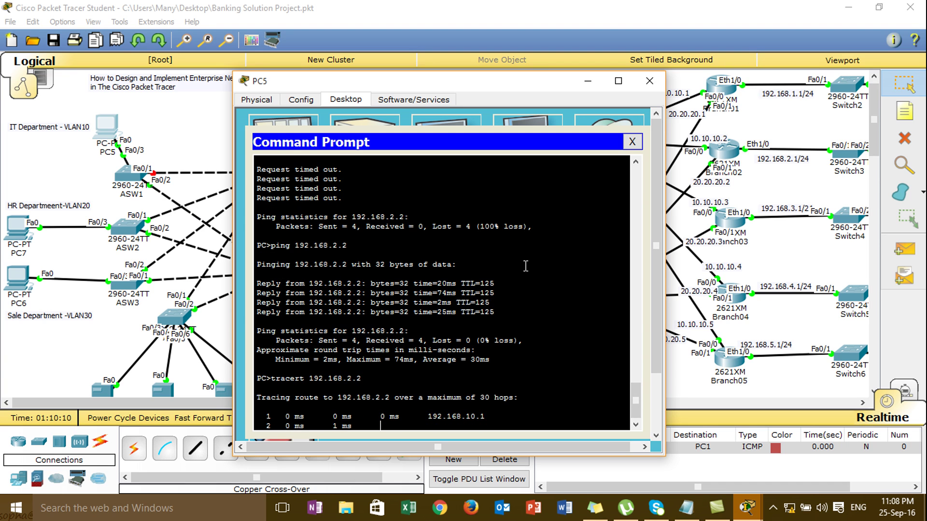
mouse_move(490, 87)
left_mouse_down()
mouse_move(731, 143)
mouse_move(739, 117)
left_mouse_up()
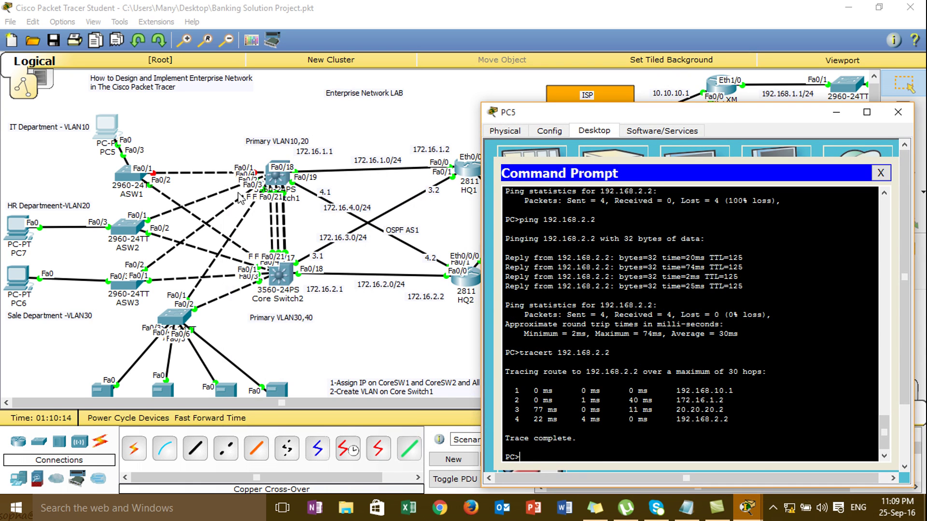
- Open Core Switch1's command line and leave router configuration mode with end
left_click(277, 179)
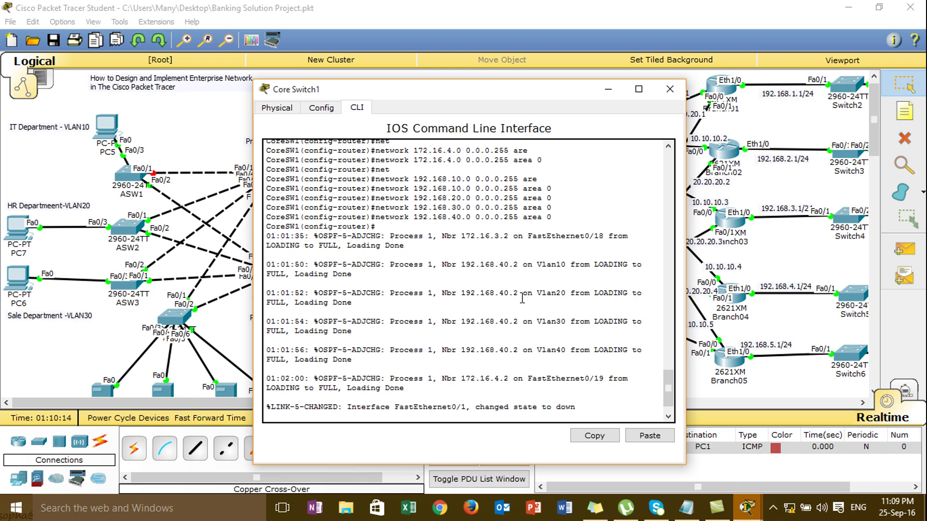
key("Return")
key("Return")
type("e")
type("n")
key("BackSpace")
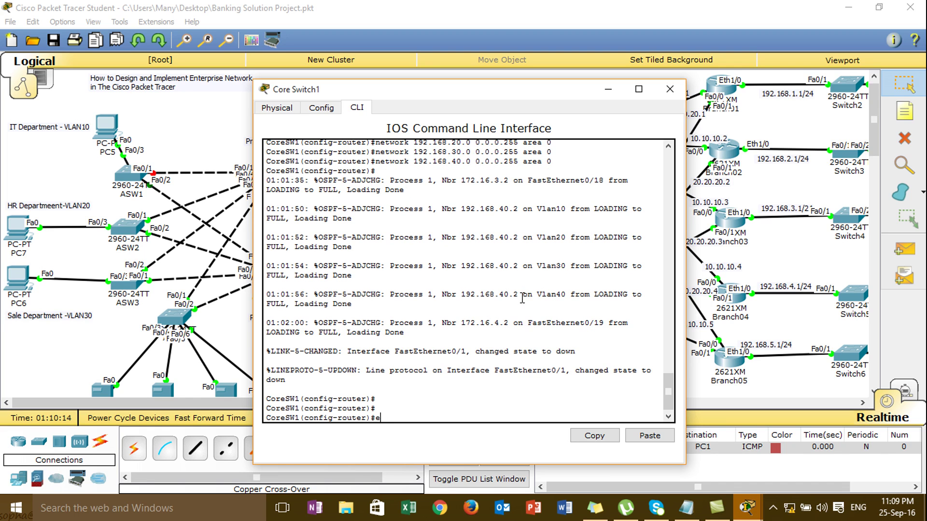
type("end")
key("Return")
- Display the HSRP status on Core Switch1 with show standby brief, and close the switch window
type("sh")
key("Tab")
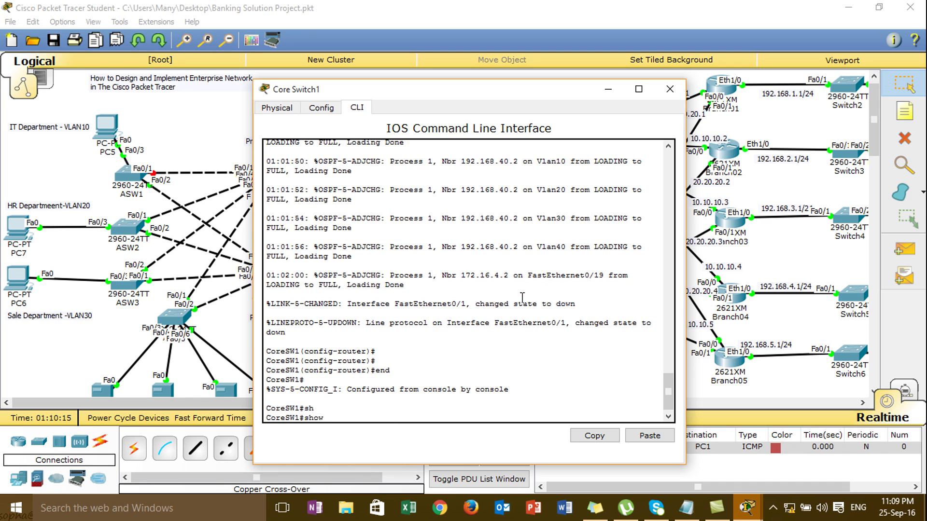
type("st")
key("Tab")
type("an")
key("Tab")
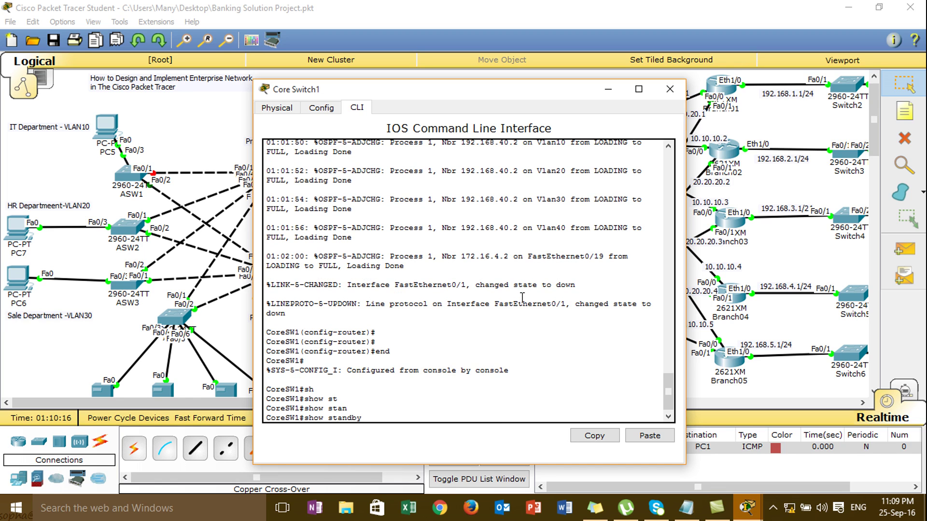
type("br")
key("Tab")
key("Return")
key("Return")
key("Return")
key("Return")
key("Return")
key("Return")
key("Return")
key("Return")
key("Return")
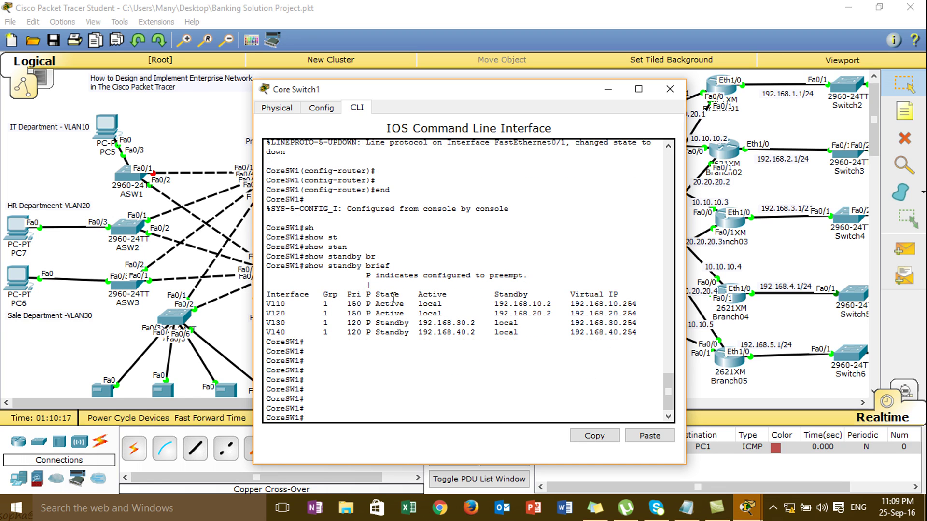
left_click(669, 89)
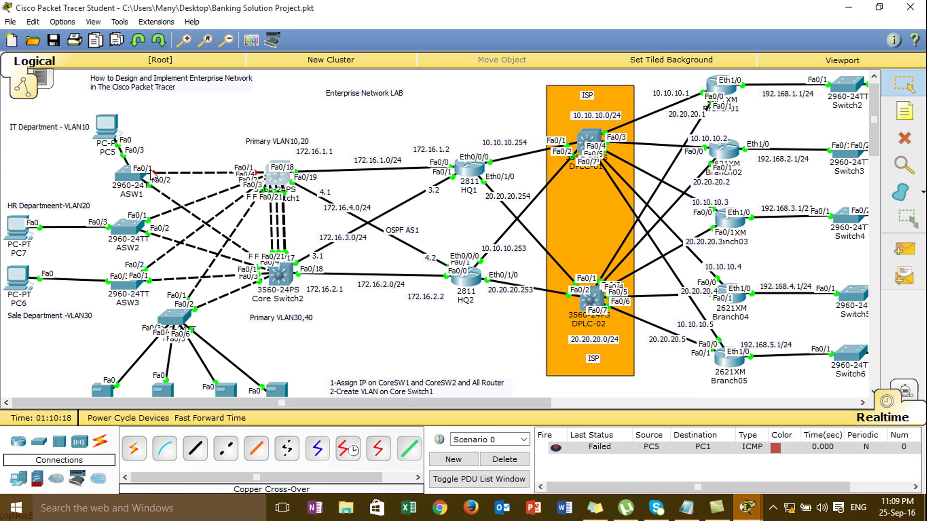
- Check the recent interface commands in ASW1's command line and minimize its window
left_click(126, 172)
key("Return")
key("Return")
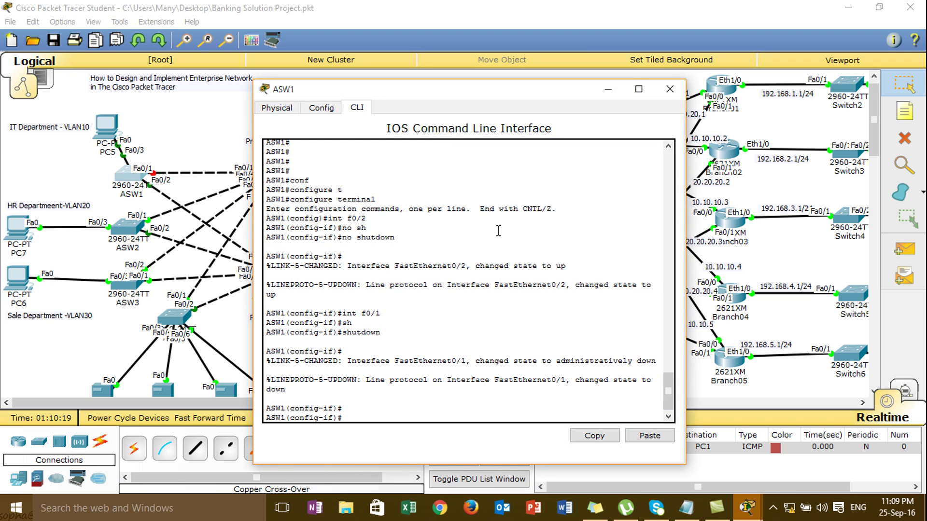
left_click(609, 88)
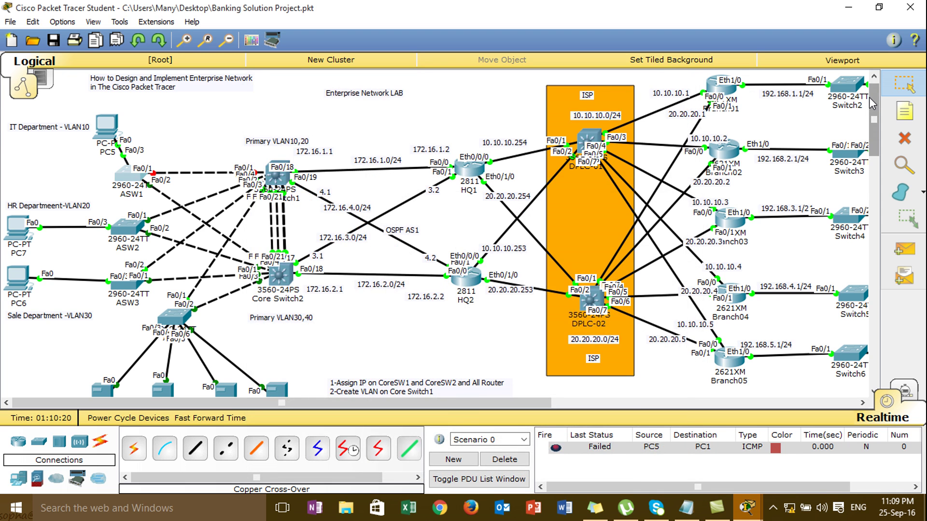
- Minimize the main topology window and close the PC5 and PC6 windows, including PC6's command prompt
mouse_move(869, 98)
left_mouse_down()
mouse_move(874, 132)
mouse_move(874, 95)
left_mouse_up()
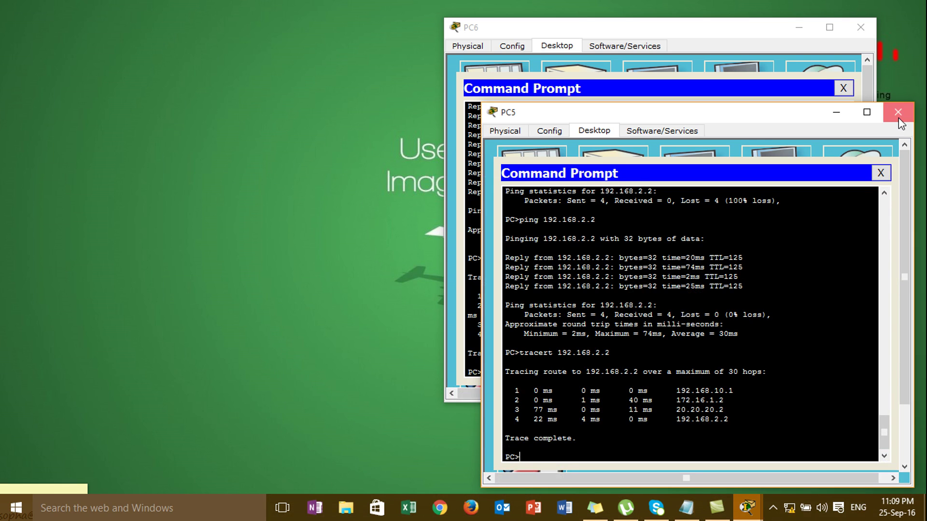
left_click(898, 115)
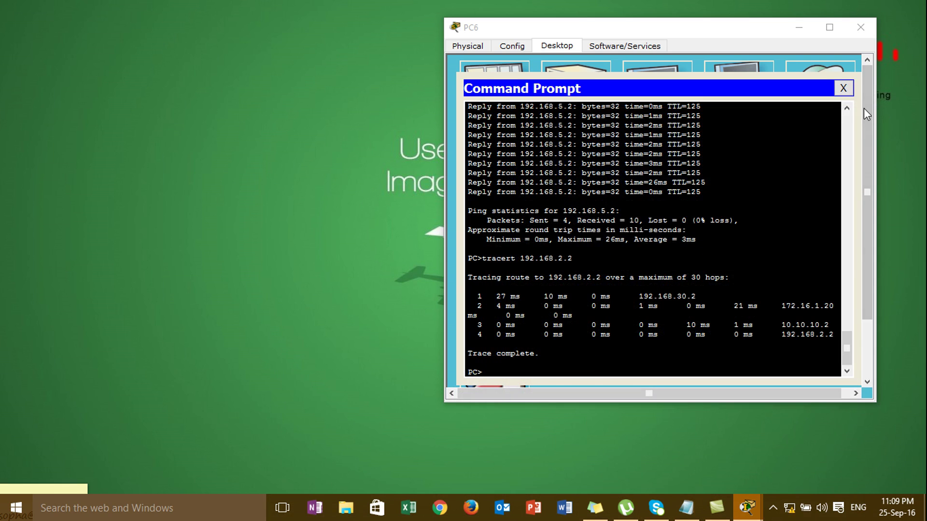
left_click(844, 88)
left_click(861, 28)
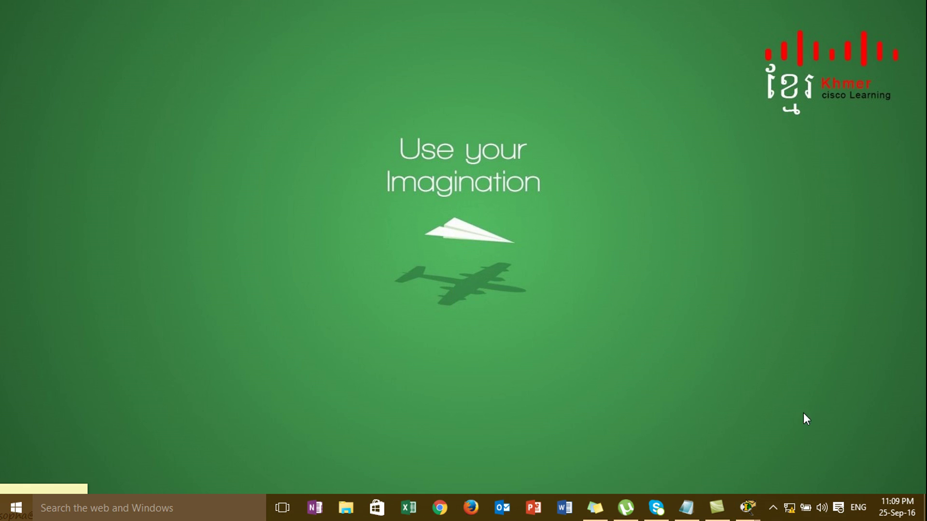
left_click(775, 506)
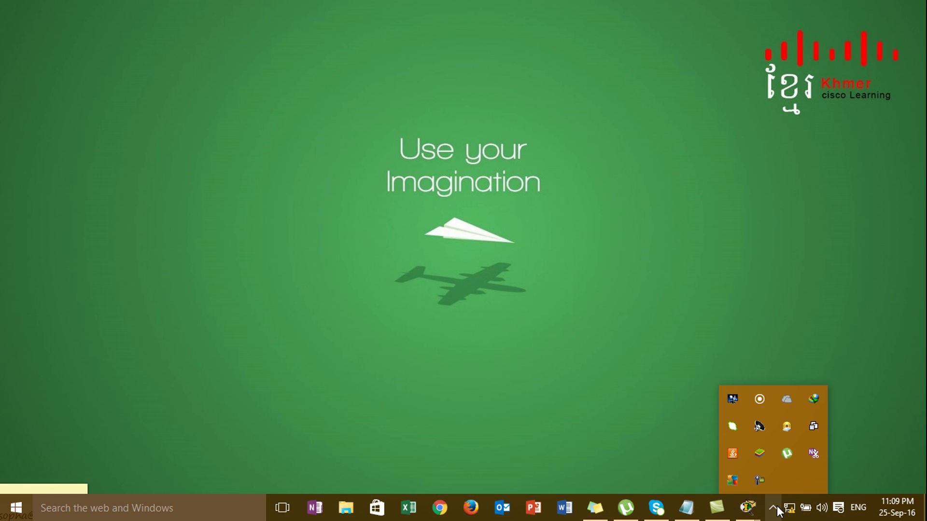
left_click(756, 478)
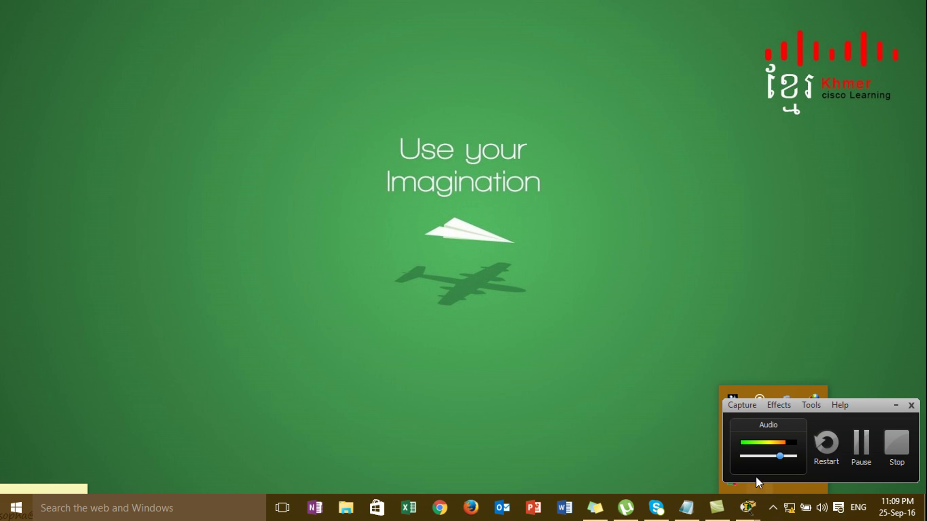